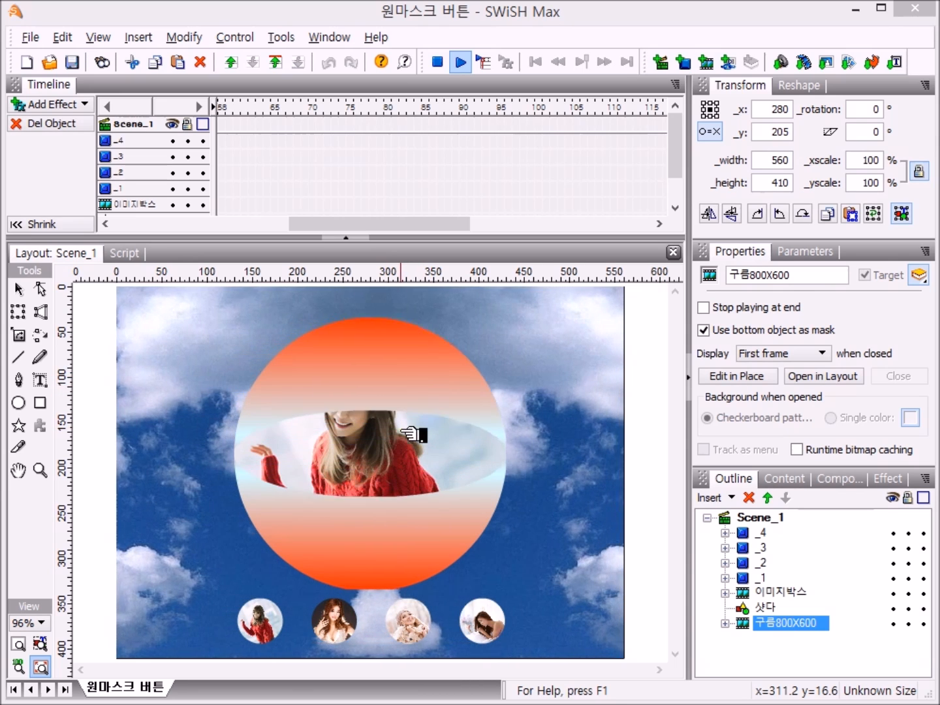
# Step: Create a new empty movie and reset all panels to the default layout
pyautogui.click(418, 614)
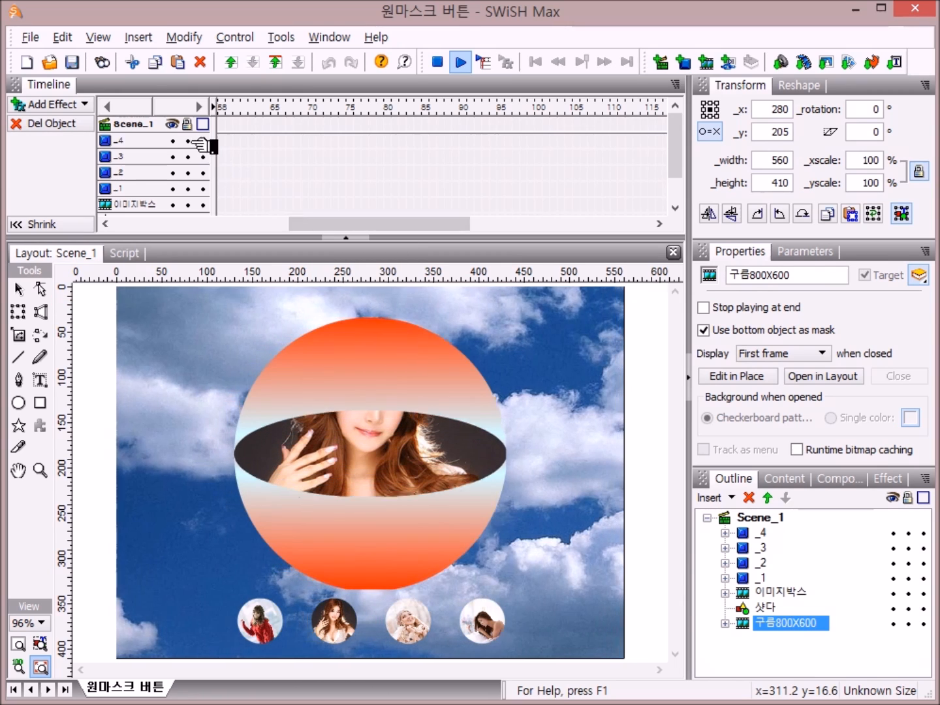
pyautogui.click(32, 62)
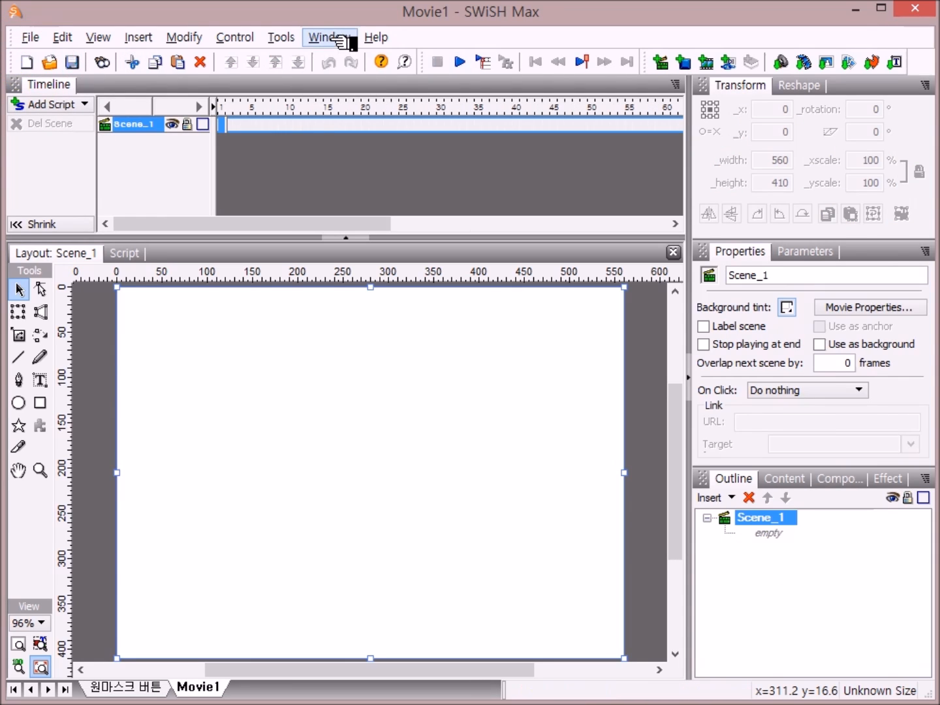
pyautogui.click(330, 37)
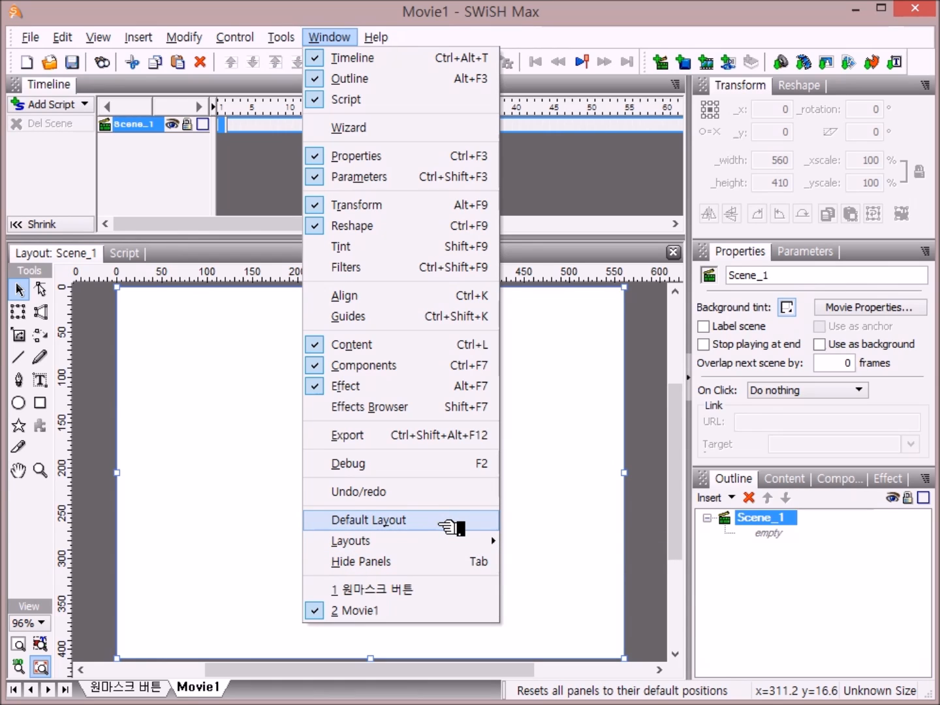
pyautogui.click(442, 527)
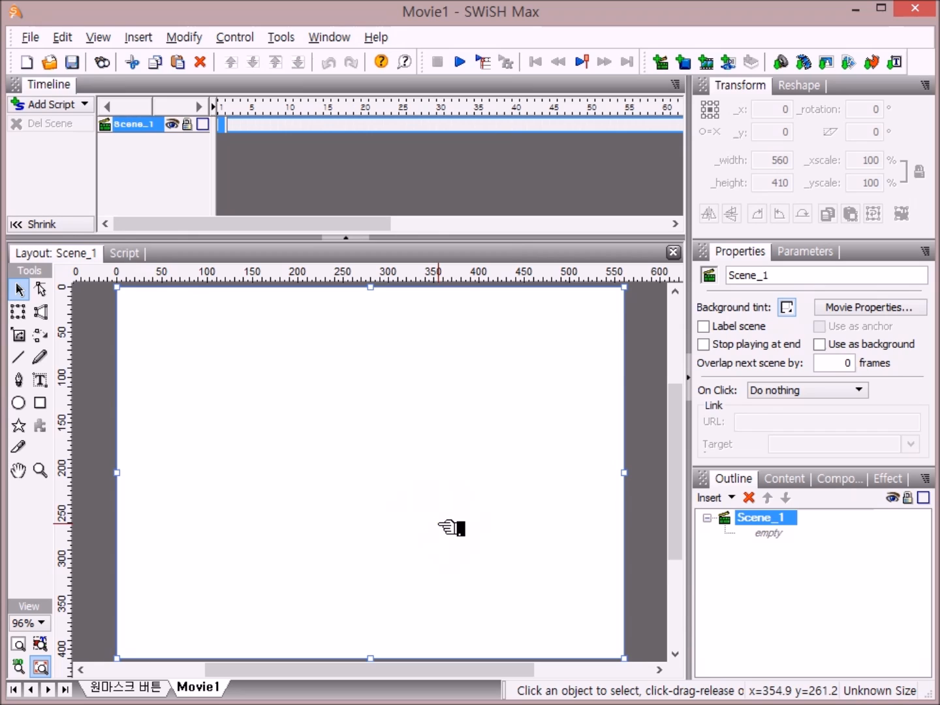
# Step: Confirm the movie properties with a 560 × 410 pixel stage and 25 frames per second
pyautogui.click(888, 307)
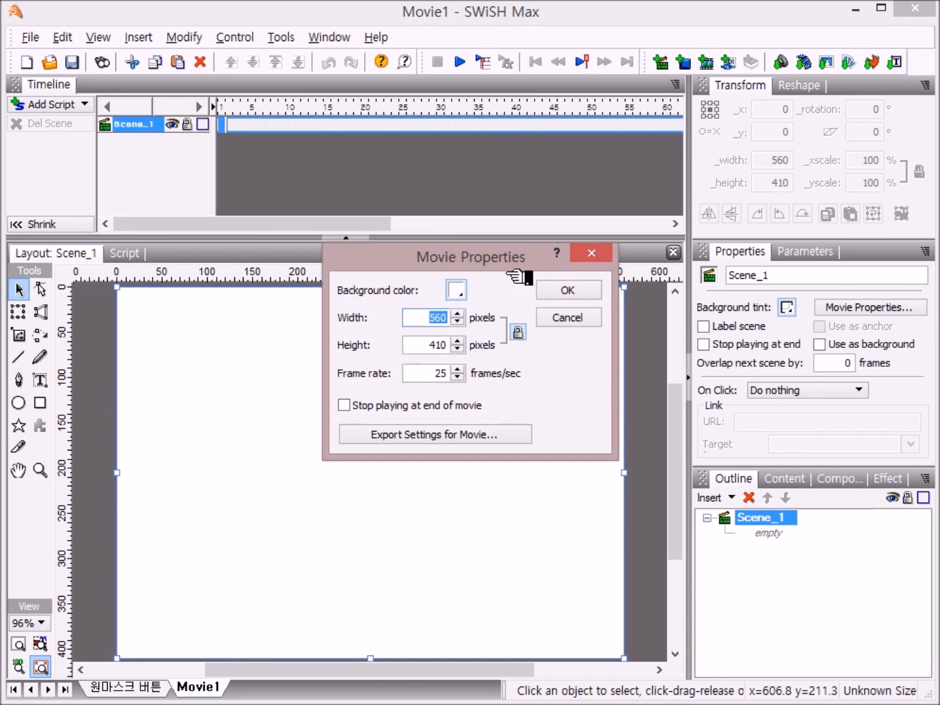
pyautogui.moveTo(490, 258); pyautogui.dragTo(450, 322)
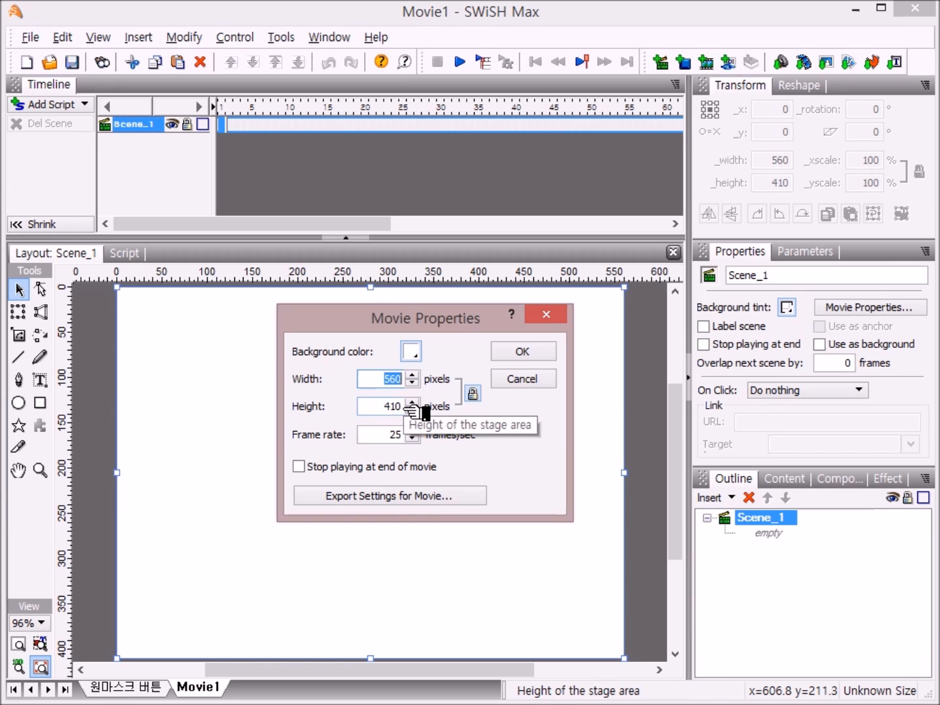
pyautogui.click(523, 351)
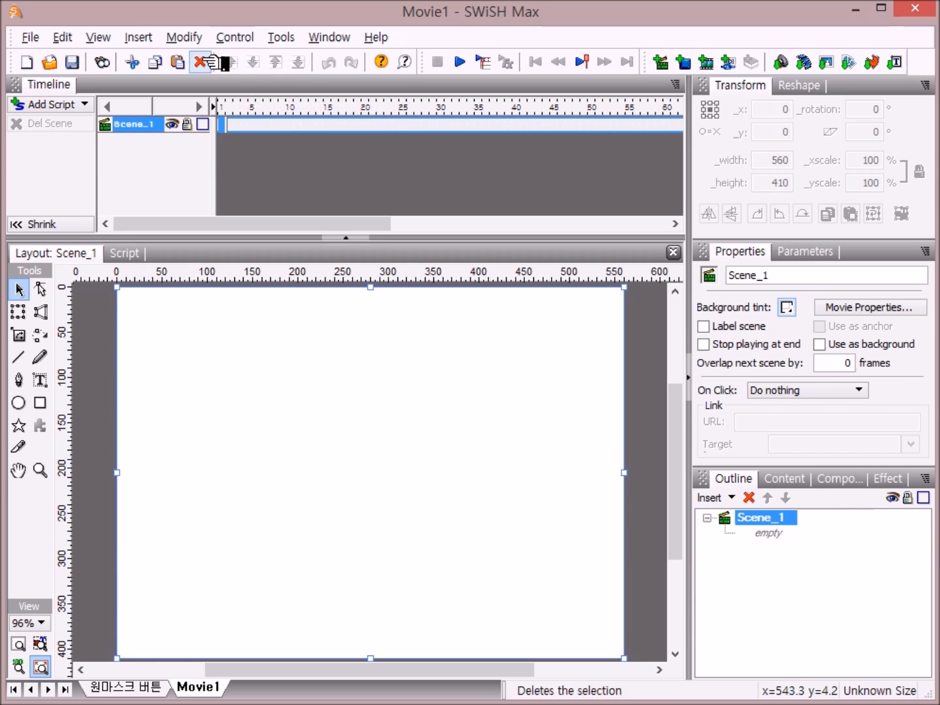
# Step: Insert the image 1.jpg from the 인물사진 folder into the movie and reselect Scene_1
pyautogui.click(841, 63)
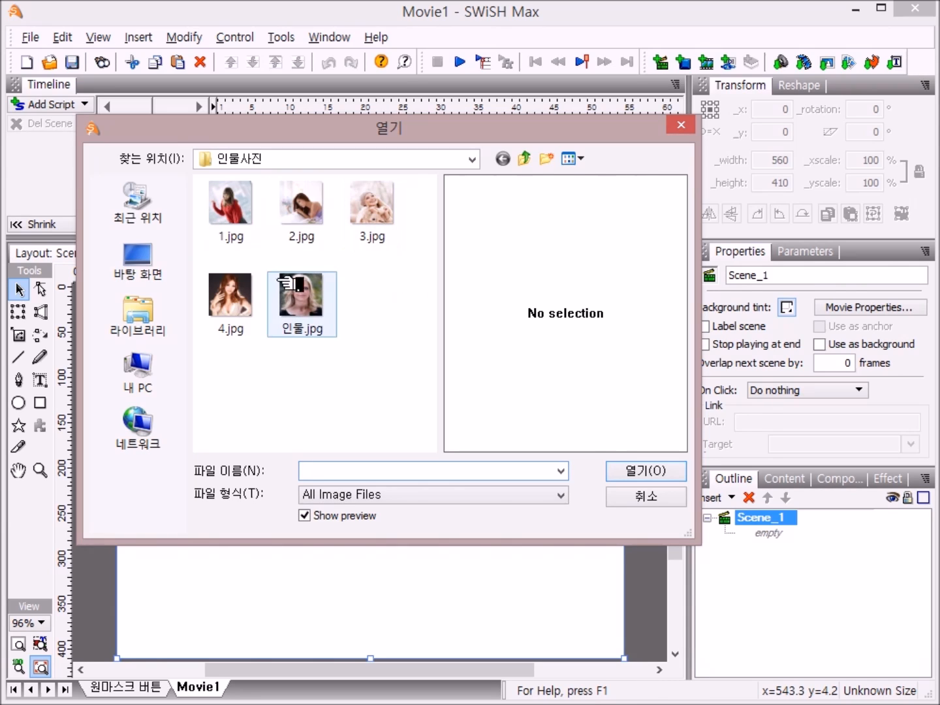
pyautogui.doubleClick(250, 219)
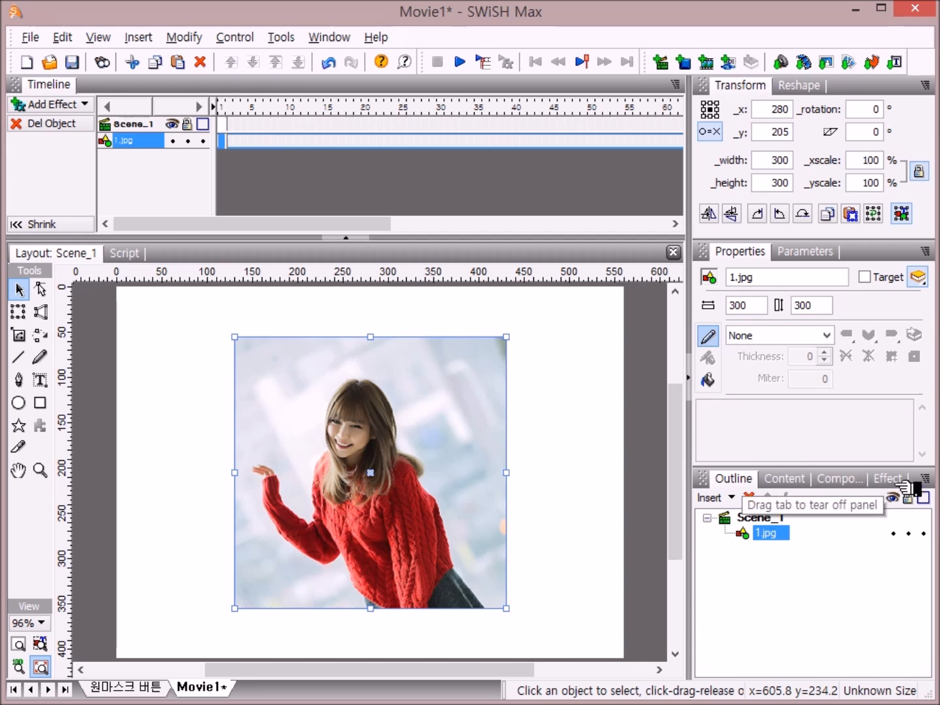
pyautogui.click(756, 519)
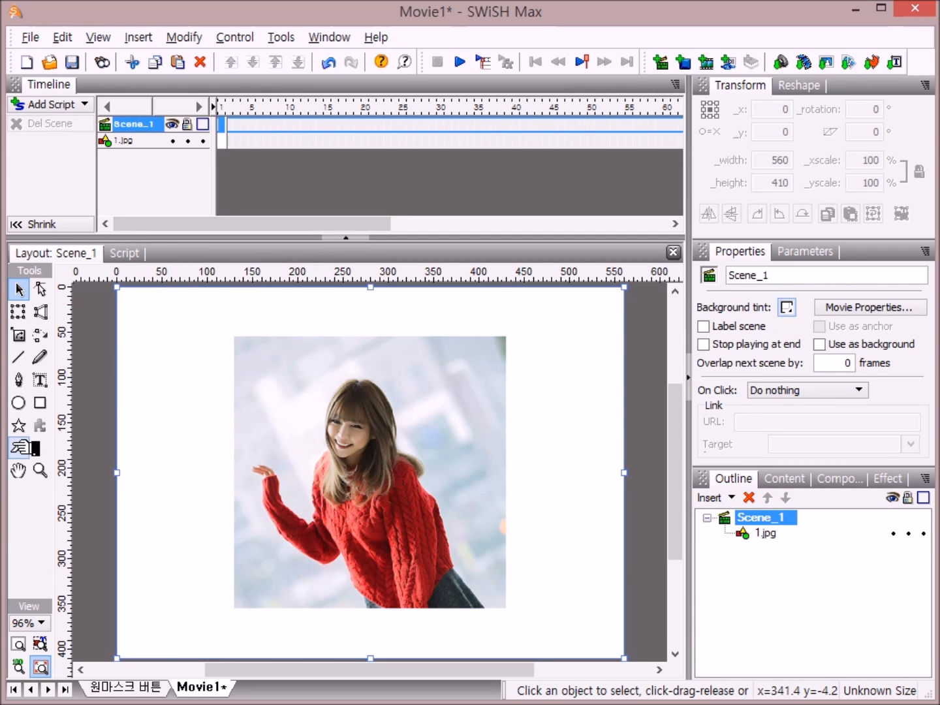
# Step: Draw a circle about 297 pixels wide with a solid light-blue fill over the photo, using the Ellipse tool
pyautogui.click(18, 403)
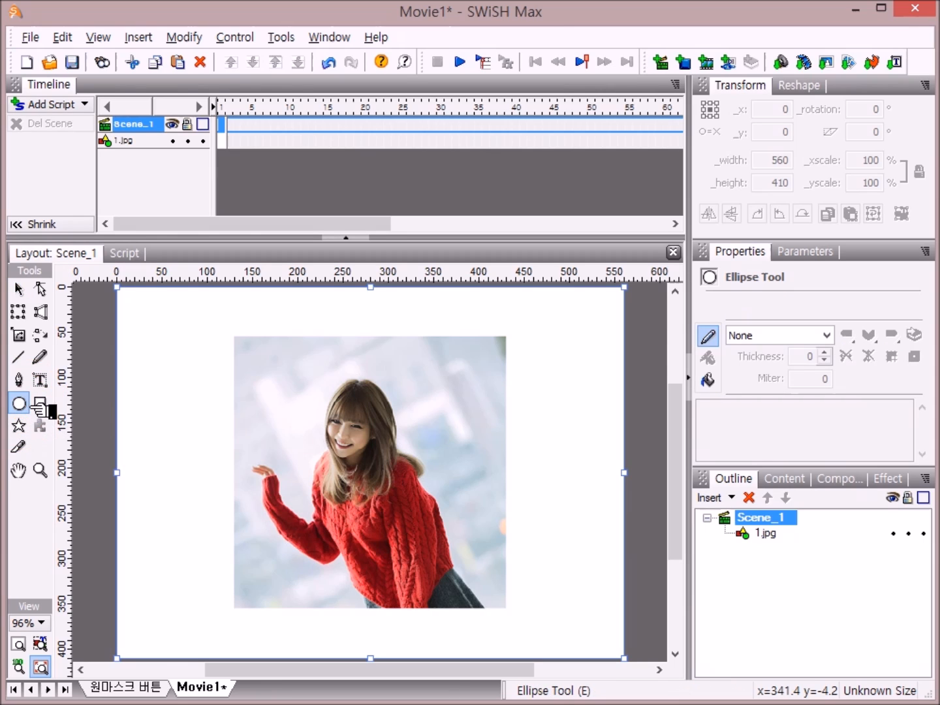
pyautogui.click(708, 381)
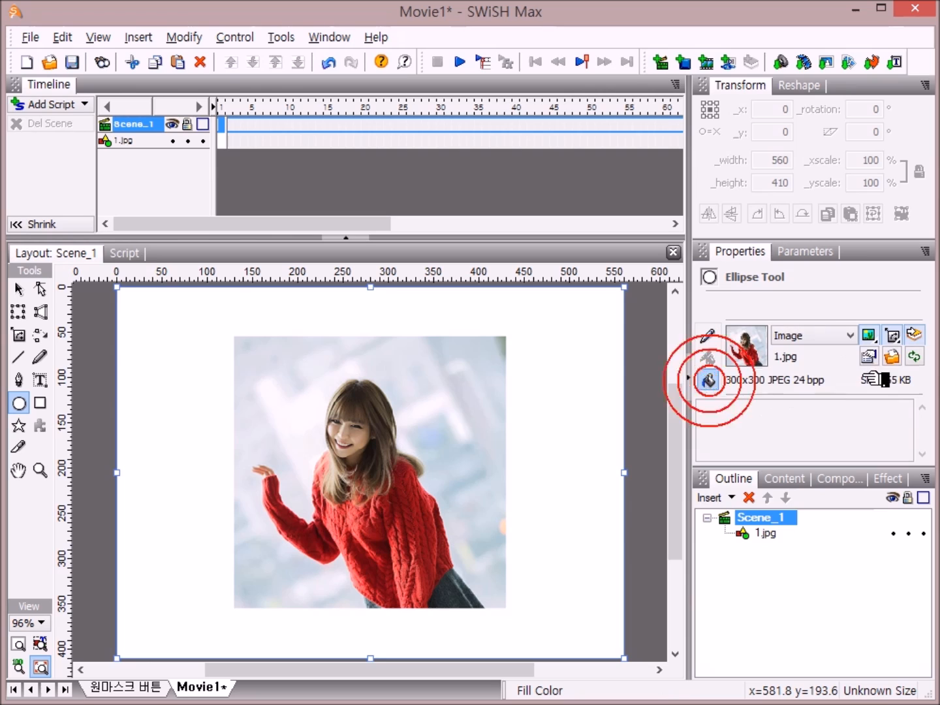
pyautogui.click(852, 335)
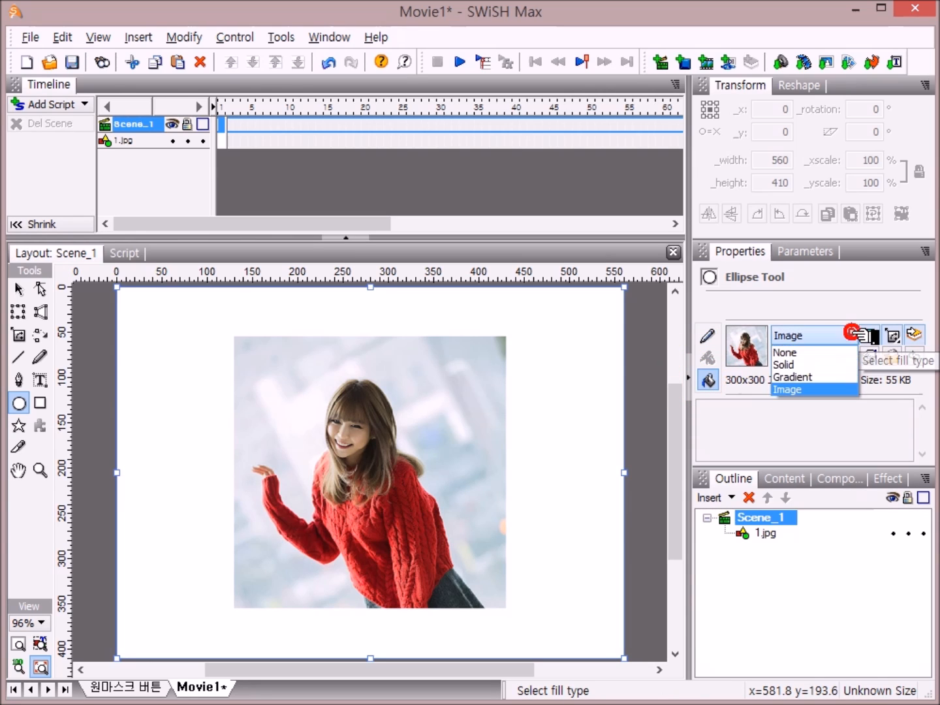
pyautogui.click(817, 366)
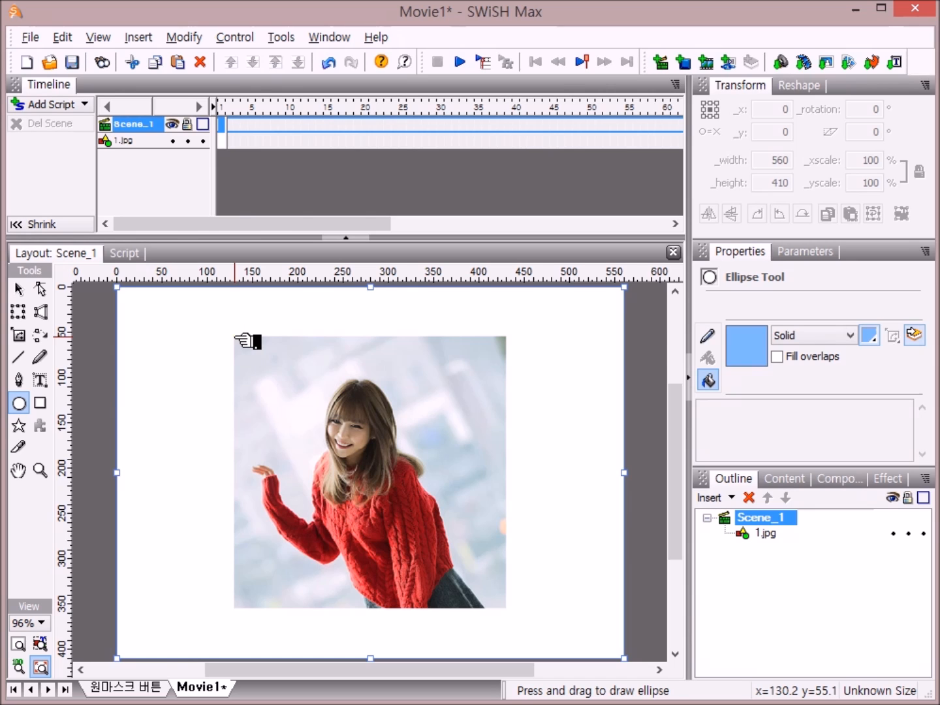
pyautogui.moveTo(235, 337); pyautogui.dragTo(418, 609)
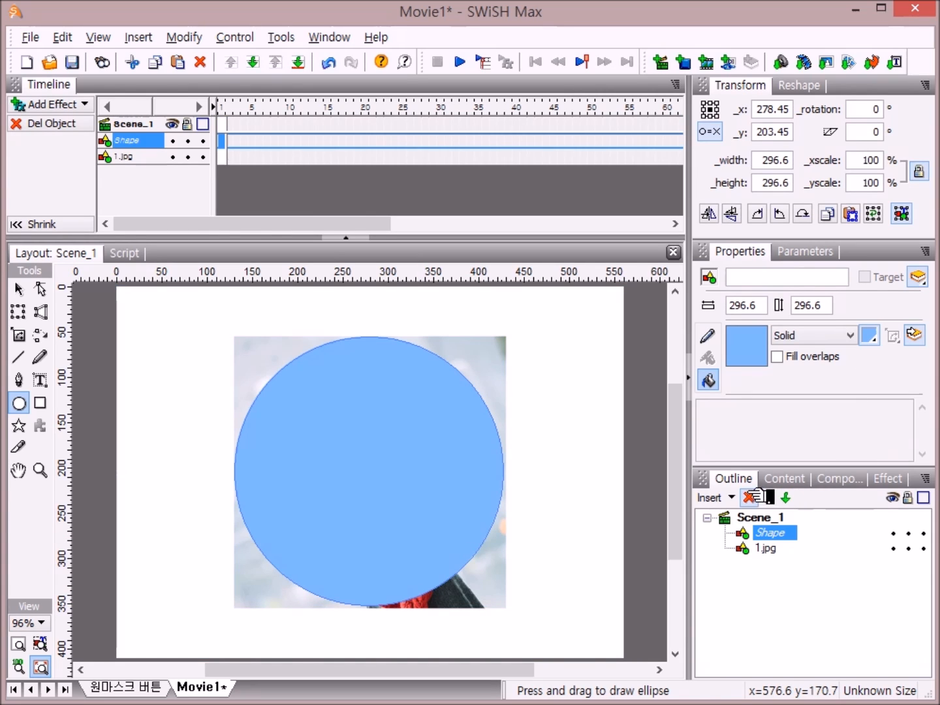
# Step: Crop the photo to a circle by intersecting the blue circle shape with 1.jpg
pyautogui.click(781, 533)
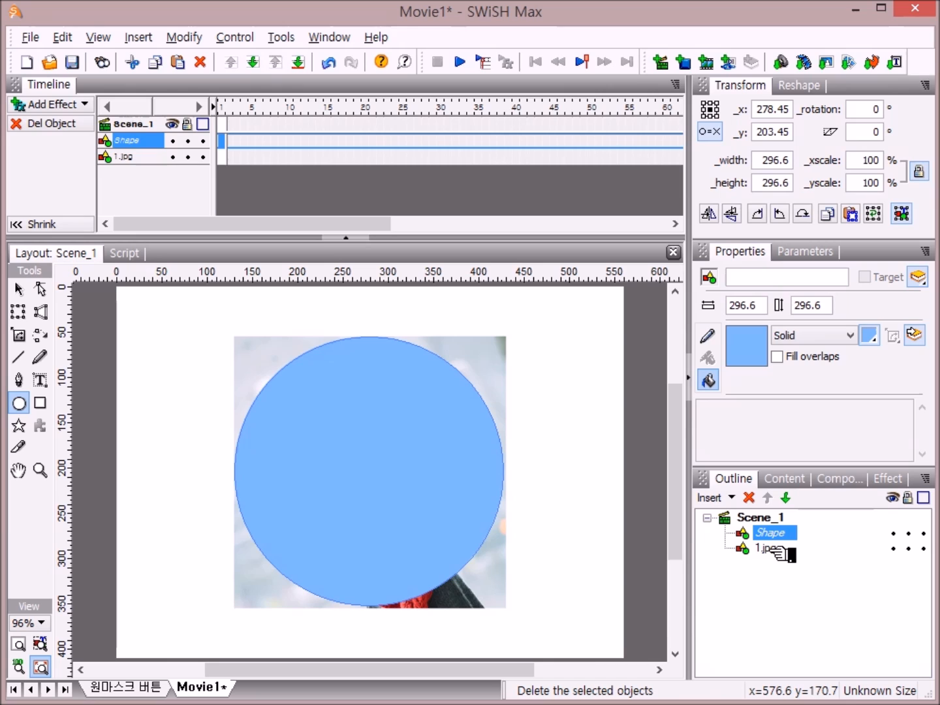
pyautogui.keyDown('ctrl'); pyautogui.click(771, 549); pyautogui.keyUp('ctrl')
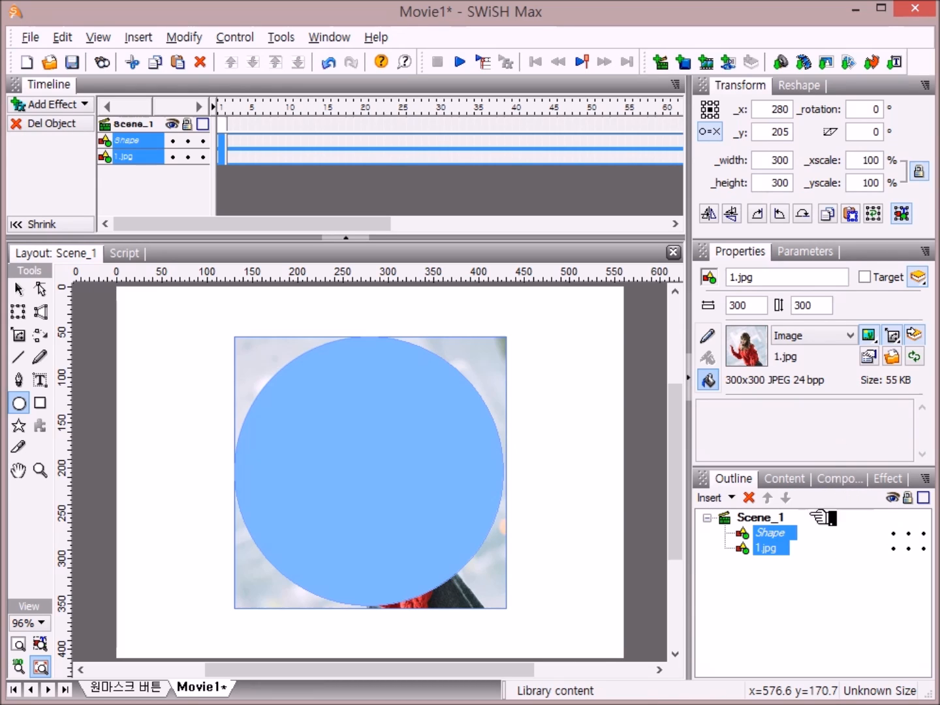
pyautogui.rightClick(782, 539)
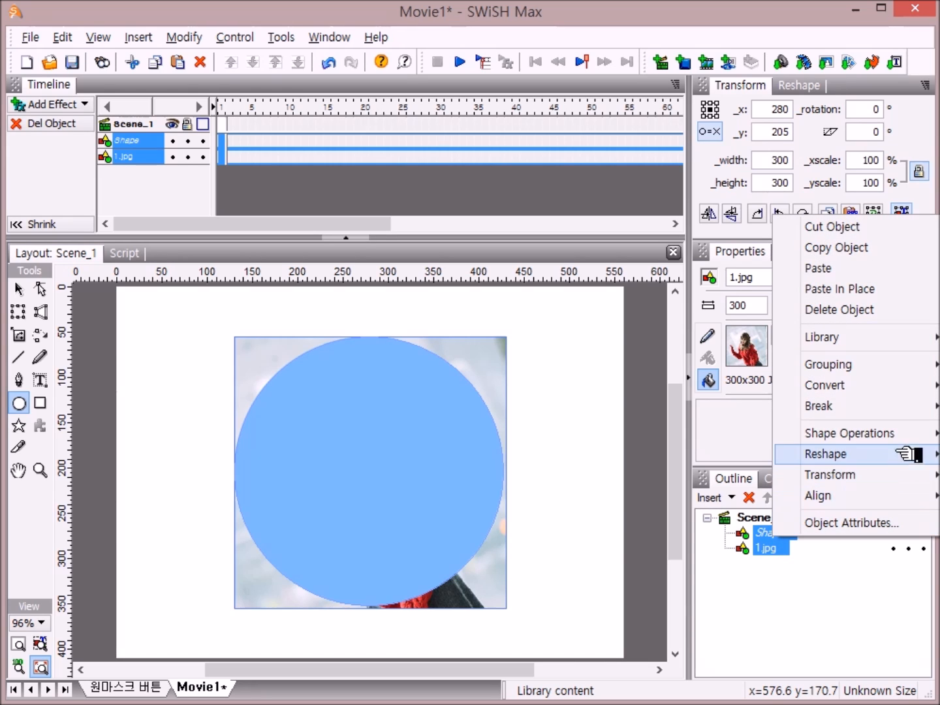
pyautogui.moveTo(899, 434)
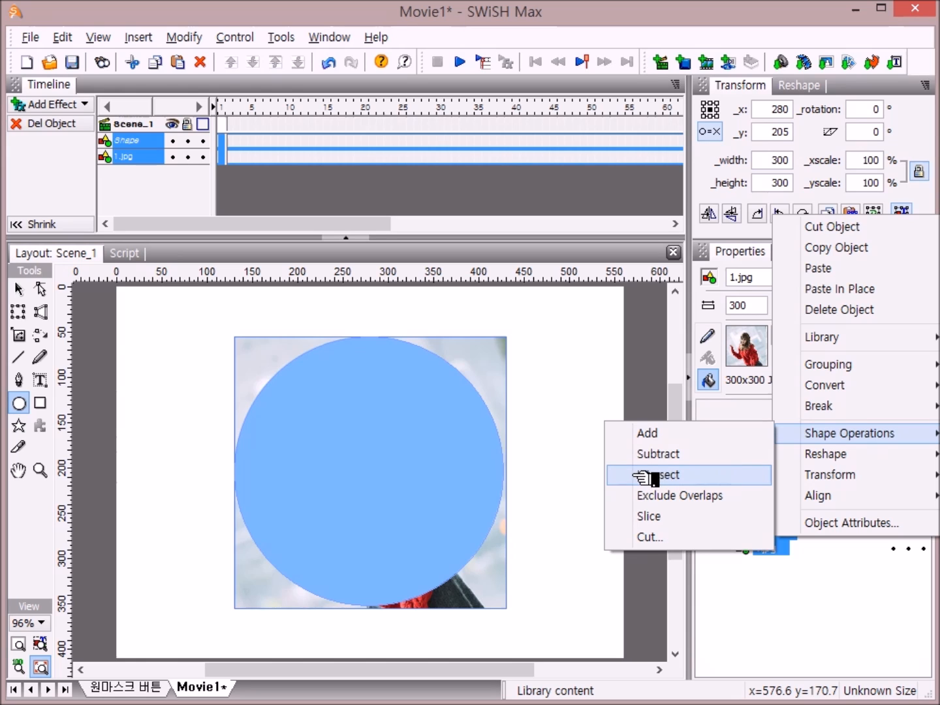
pyautogui.click(718, 476)
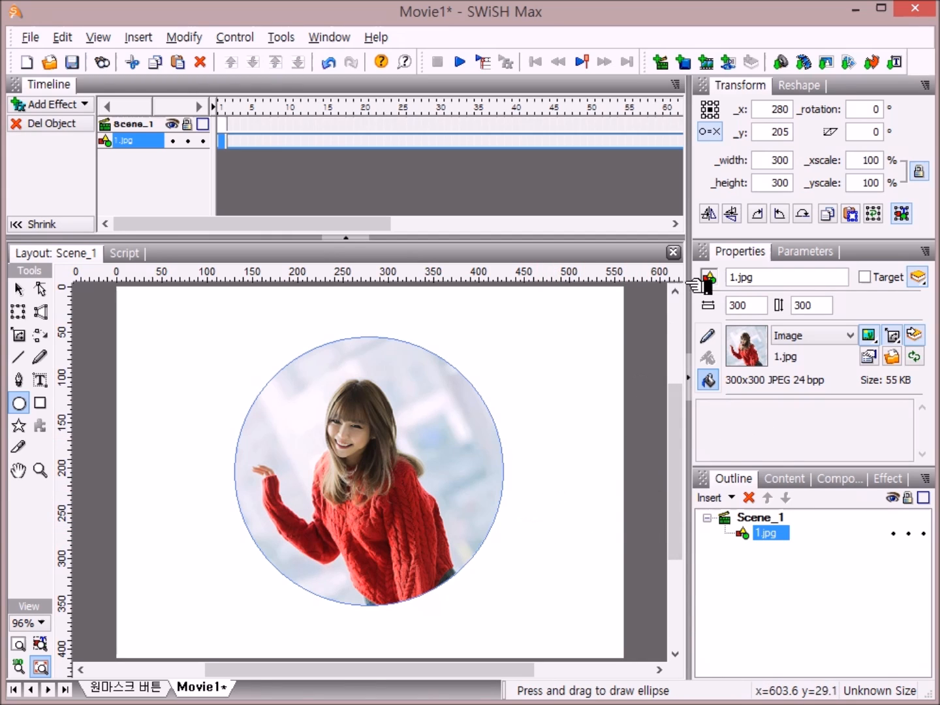
# Step: Size the circular photo to 300 × 300 and position it at x 280, y 205
pyautogui.click(715, 133)
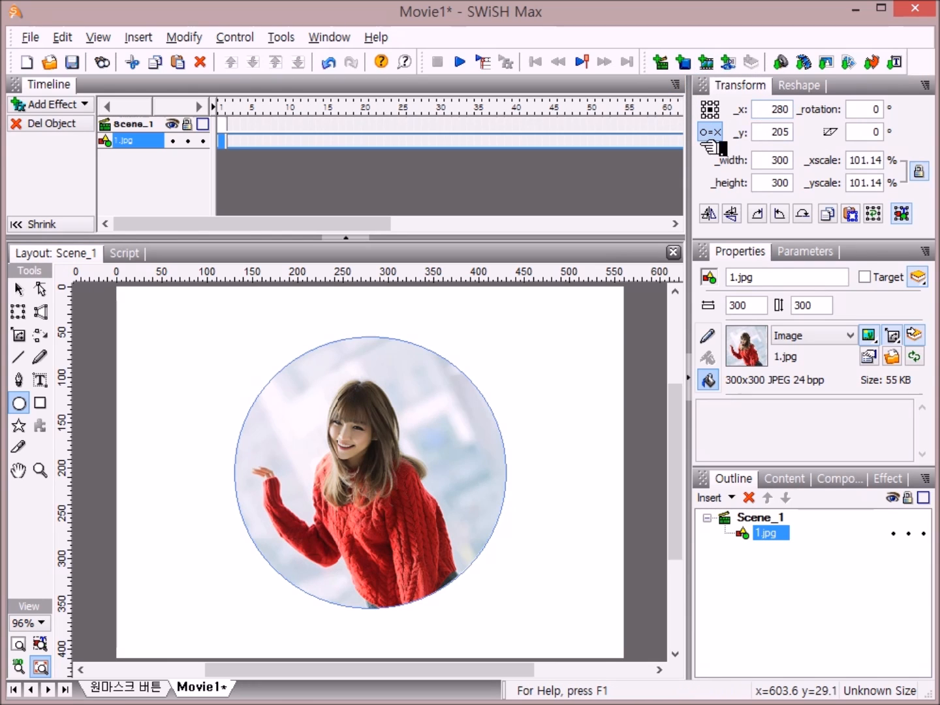
pyautogui.click(709, 103)
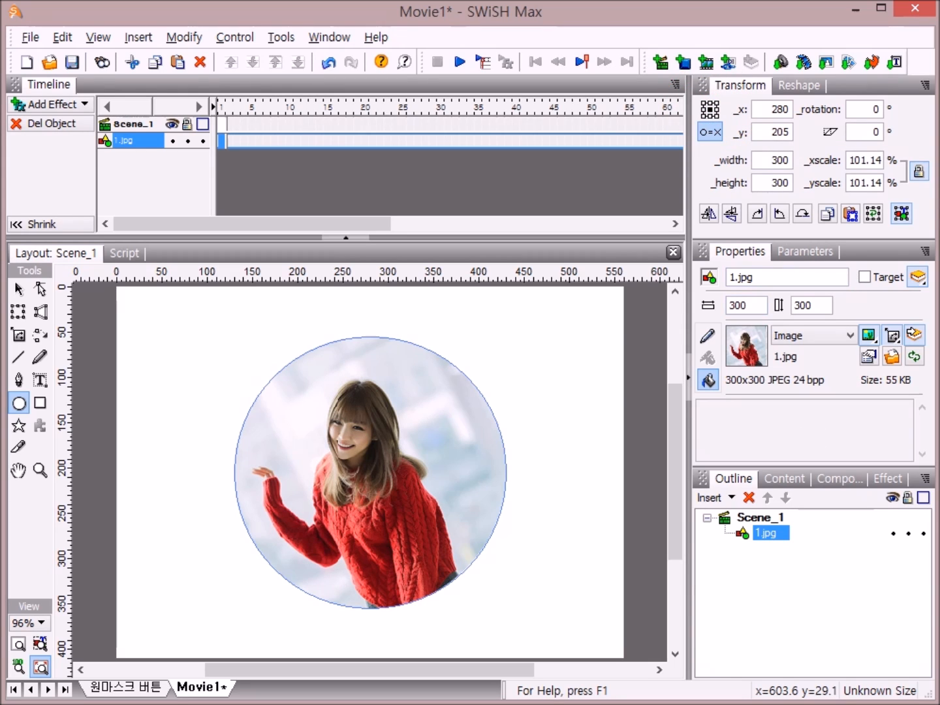
# Step: Copy the circular 1.jpg object and paste it in place twice
pyautogui.rightClick(774, 537)
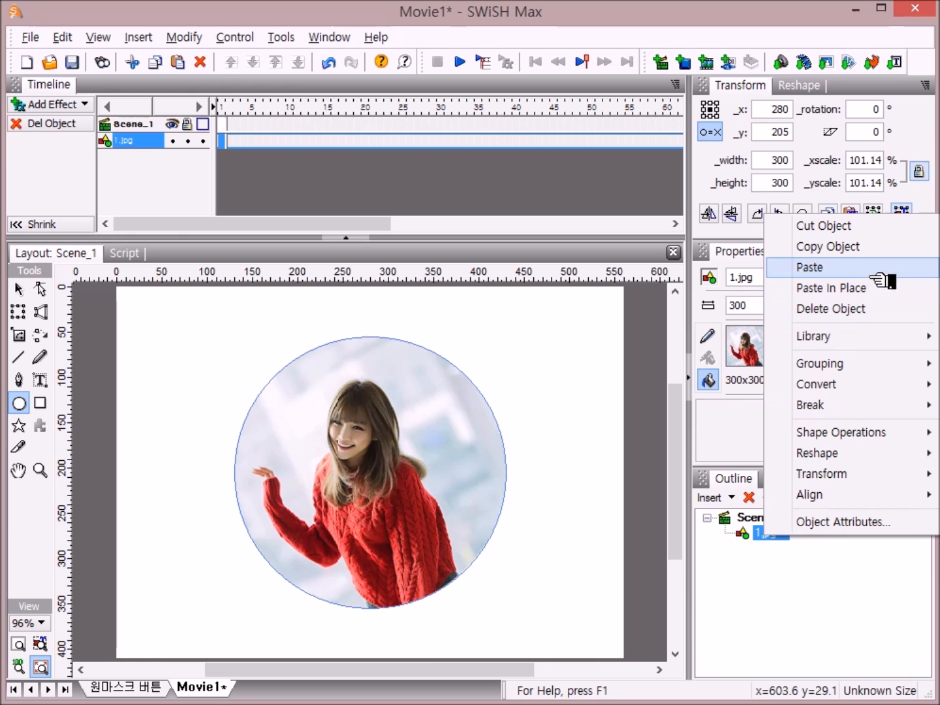
pyautogui.click(855, 247)
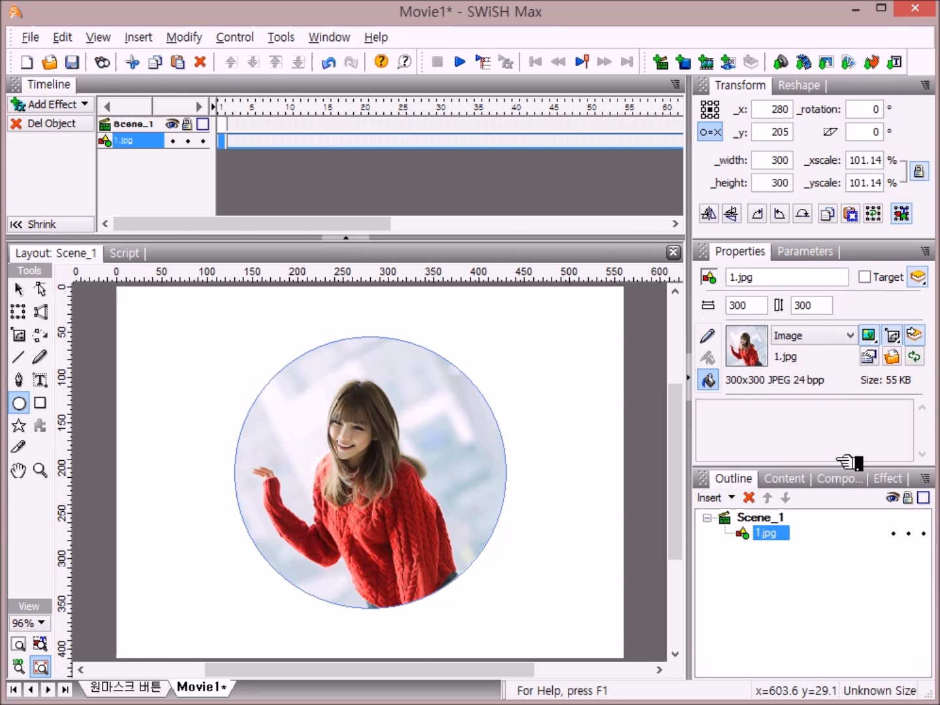
pyautogui.rightClick(790, 533)
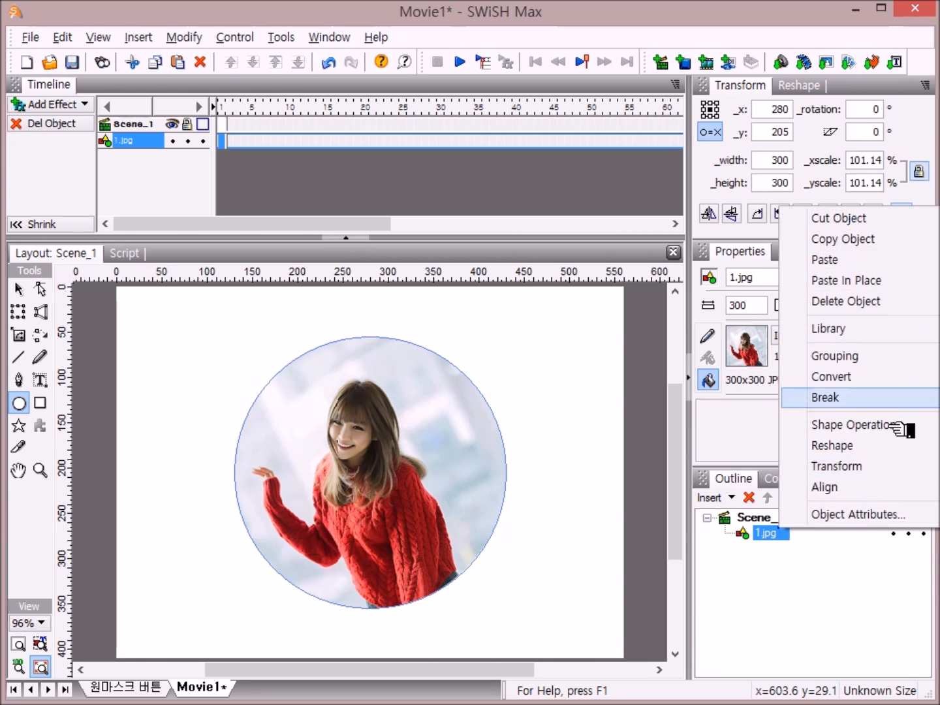
pyautogui.click(897, 285)
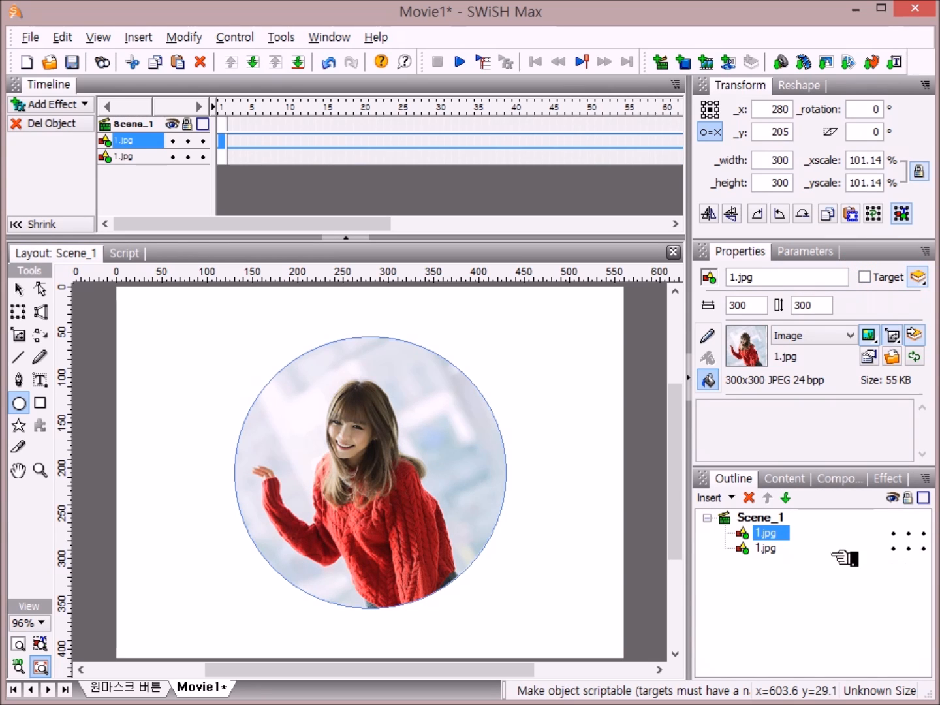
pyautogui.rightClick(801, 541)
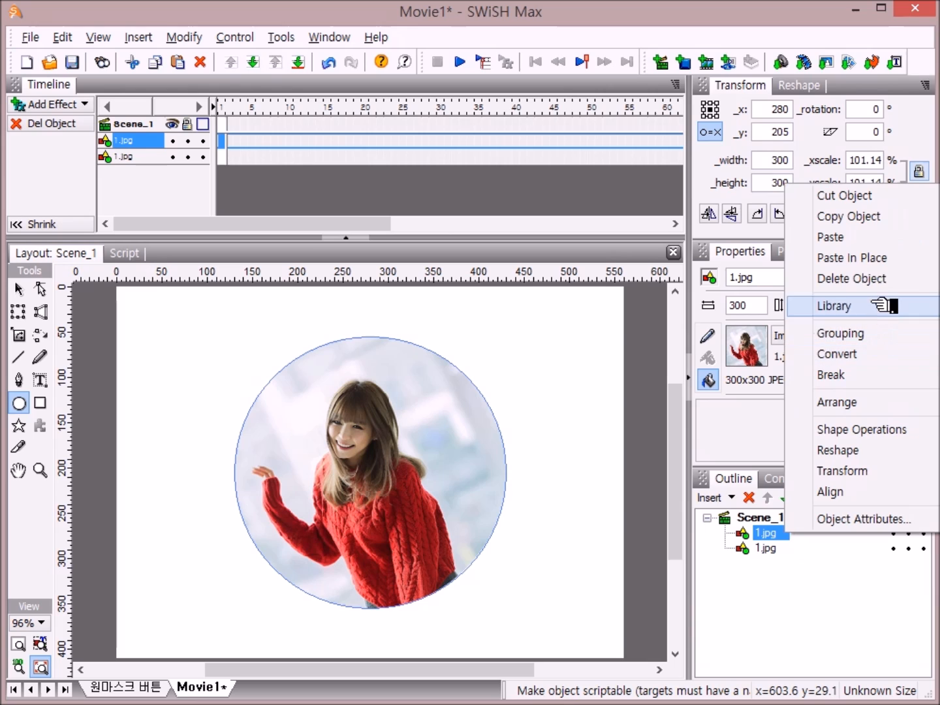
pyautogui.click(877, 259)
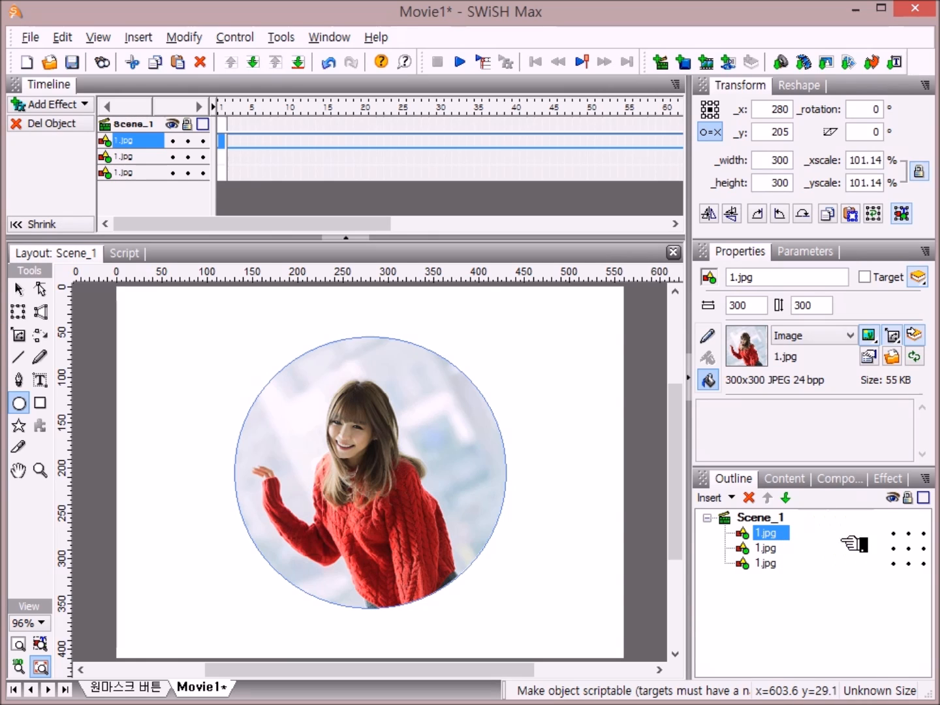
# Step: Rename the topmost 1.jpg copy to 샷다
pyautogui.click(772, 534)
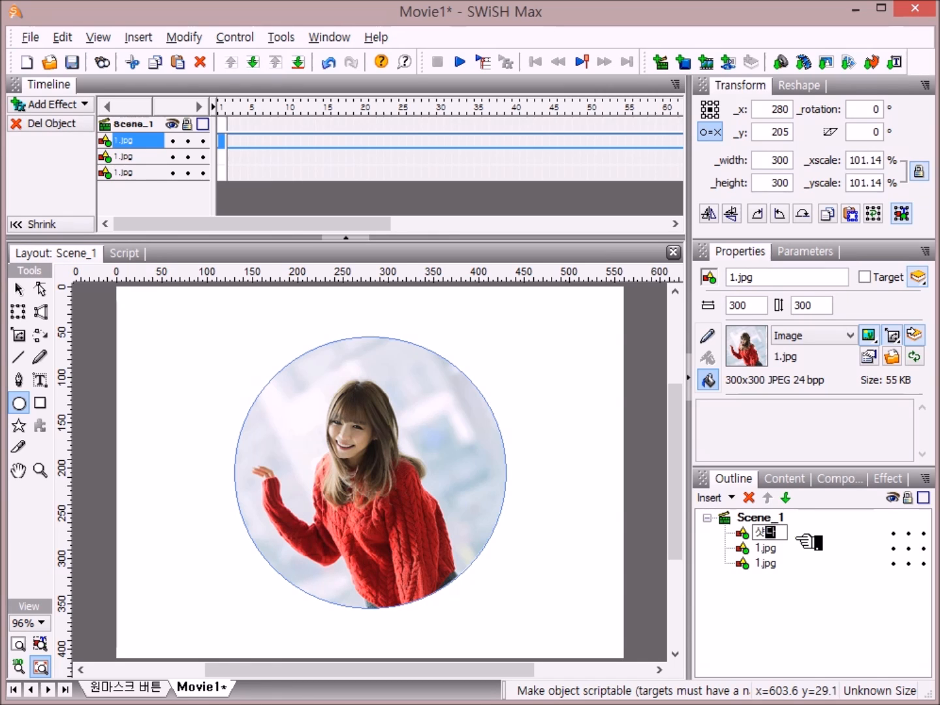
pyautogui.write('다')
pyautogui.press('Return')
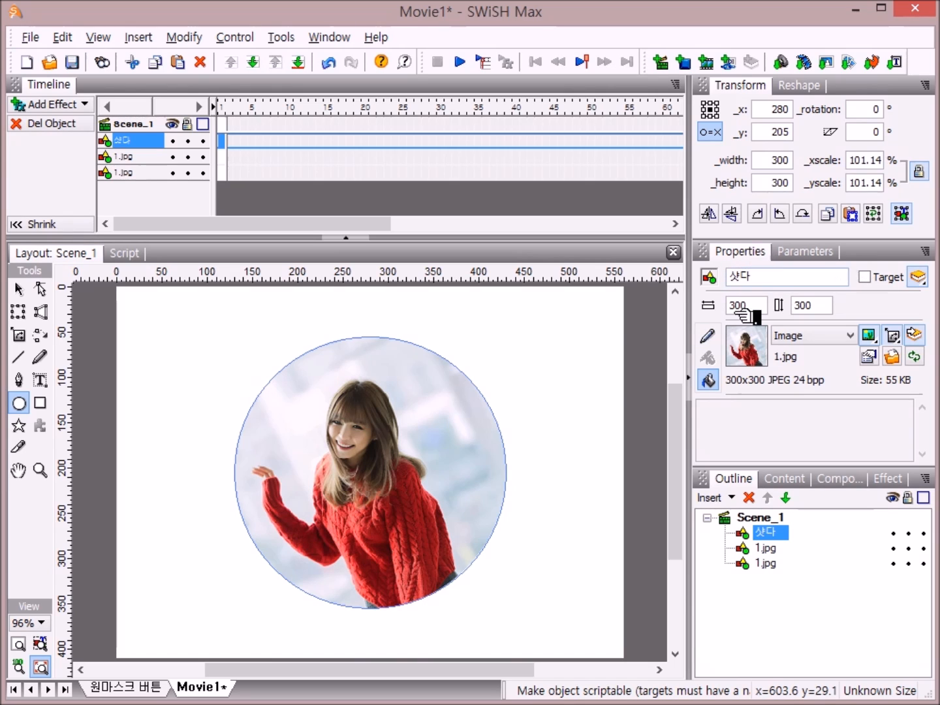
# Step: Change the fill of 샷다 from image to gradient and set the gradient's starting colour to orange-red
pyautogui.click(716, 381)
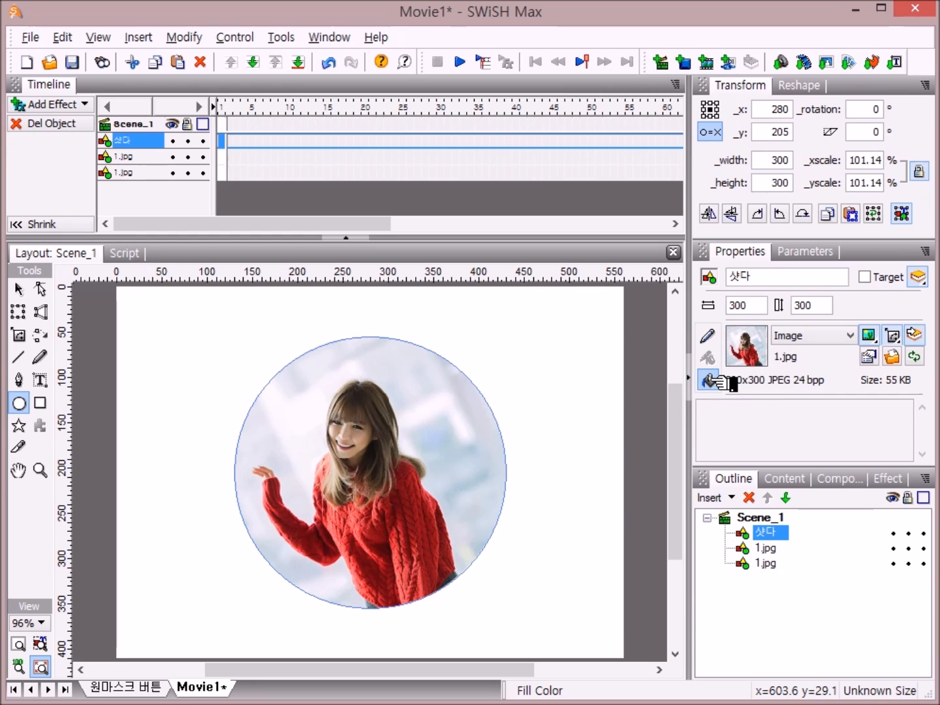
pyautogui.click(849, 334)
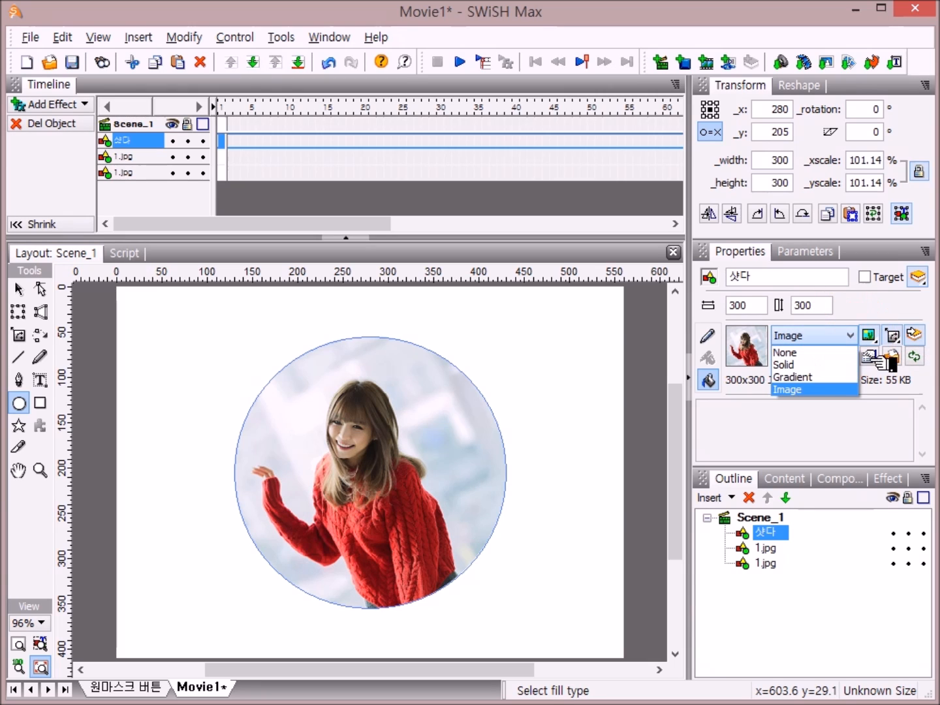
pyautogui.click(819, 377)
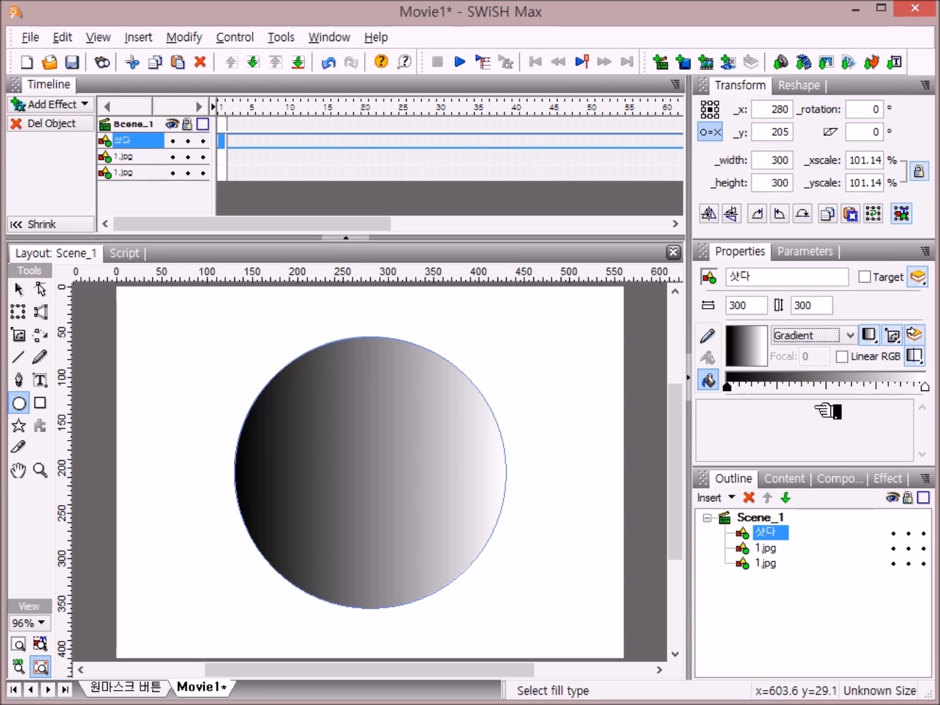
pyautogui.click(737, 390)
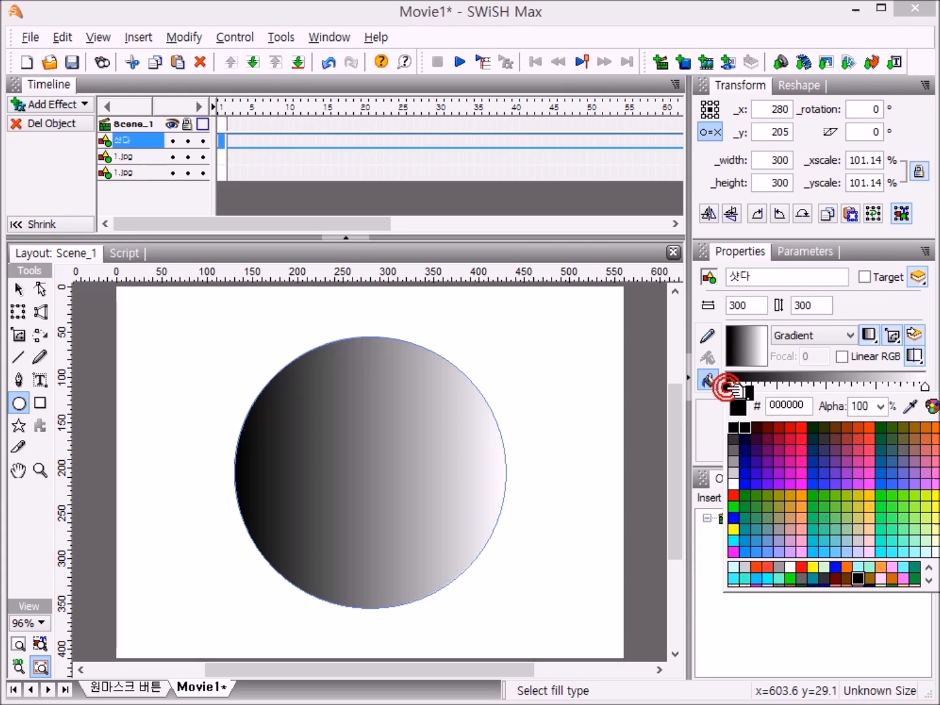
pyautogui.click(871, 428)
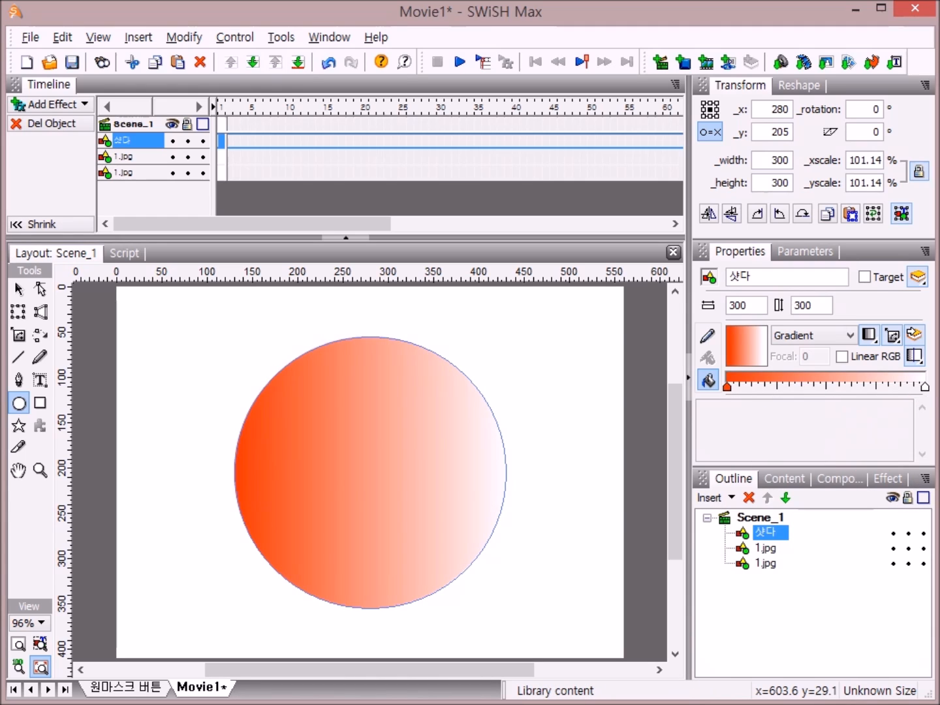
# Step: Set the gradient's end colour on 샷다 to orange-red and add a grey CCCCCC stop at the middle
pyautogui.click(927, 387)
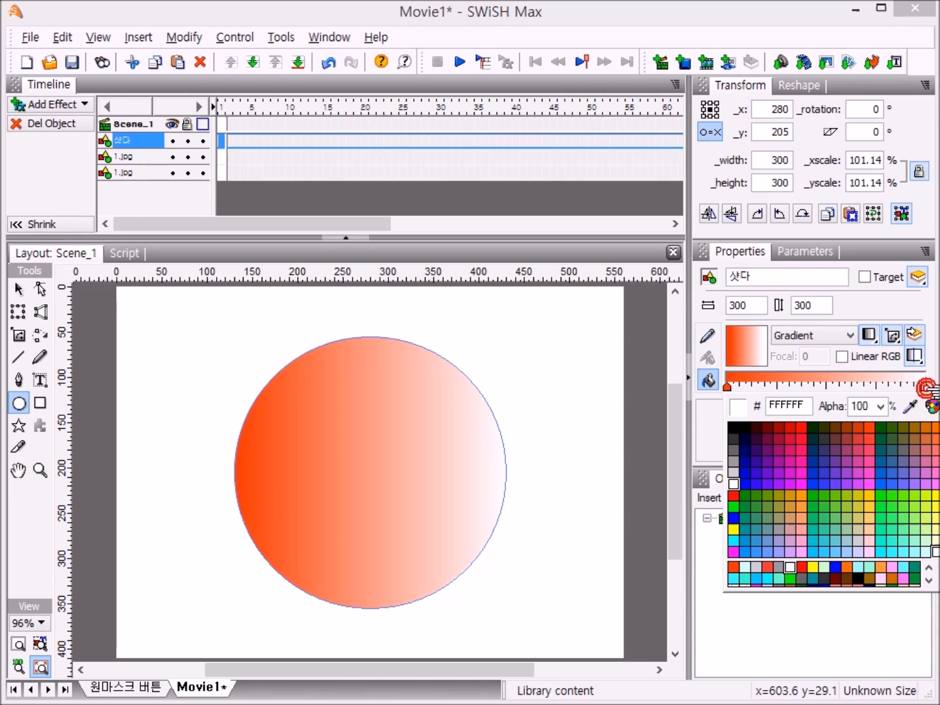
pyautogui.click(872, 428)
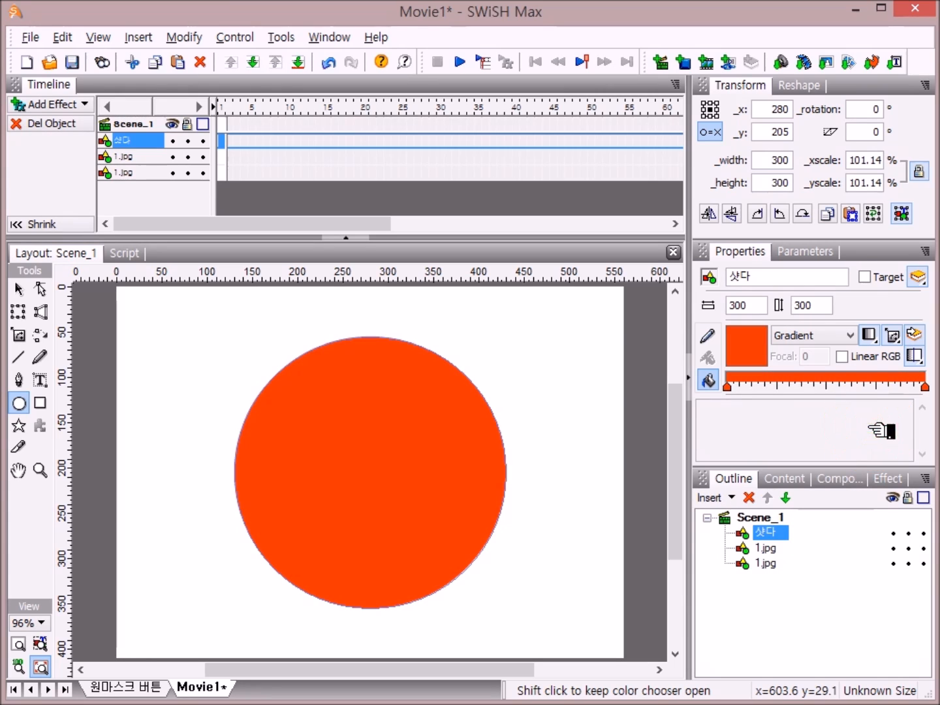
pyautogui.click(830, 389)
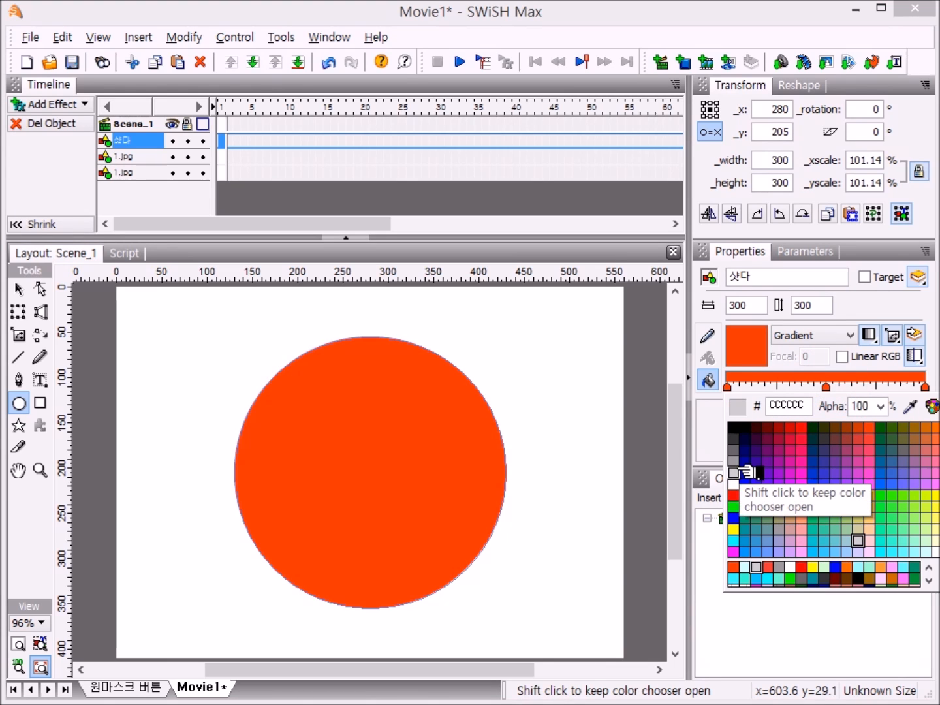
pyautogui.click(736, 469)
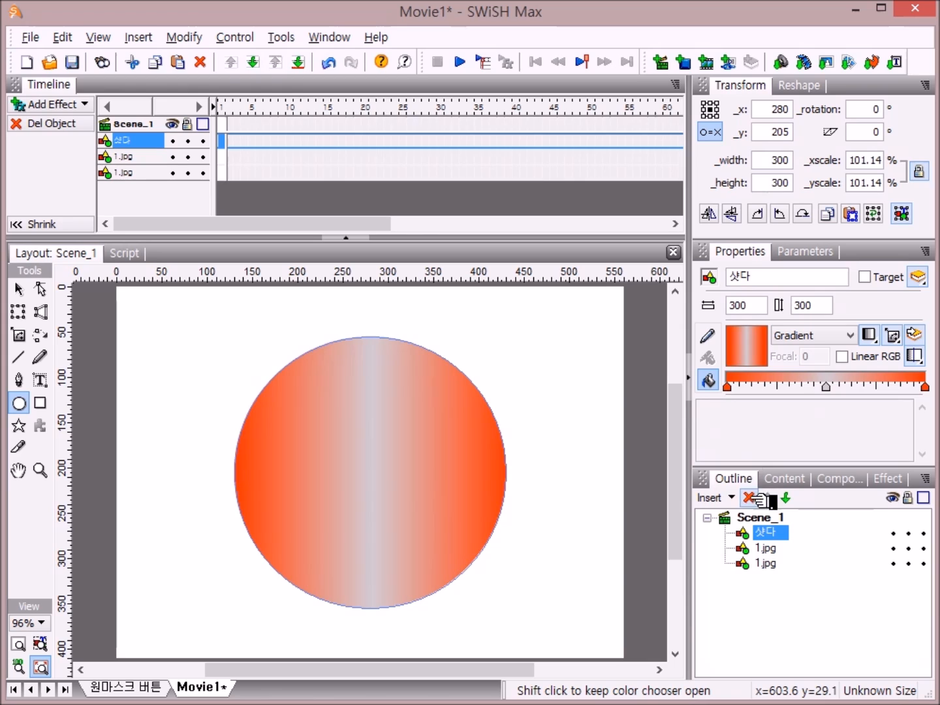
# Step: Add a light cyan CCFFFF gradient stop close to each side of the grey middle stop
pyautogui.click(840, 386)
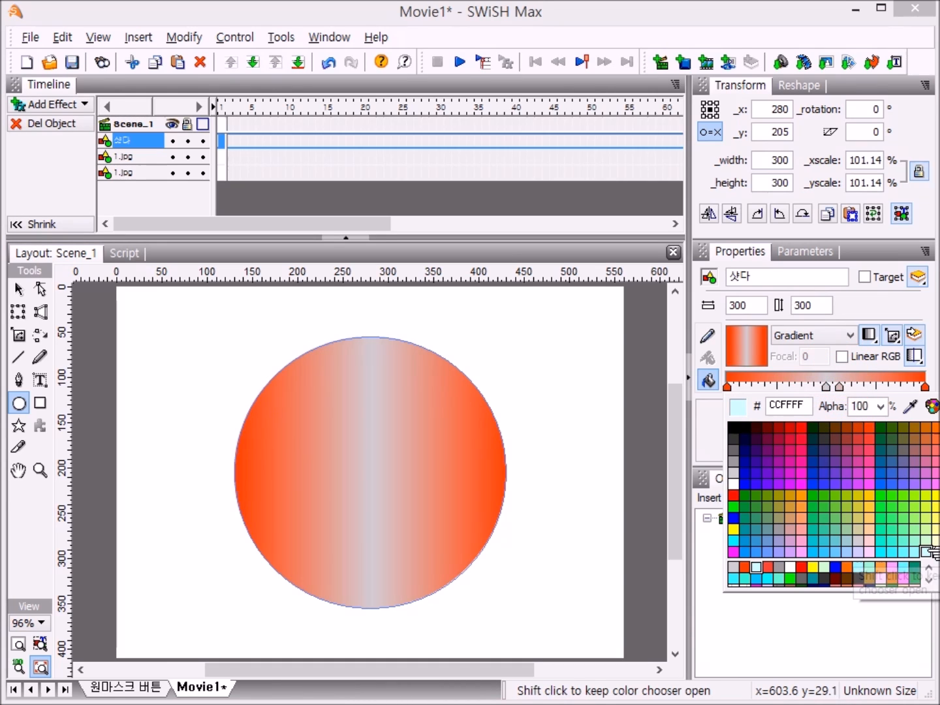
pyautogui.click(928, 551)
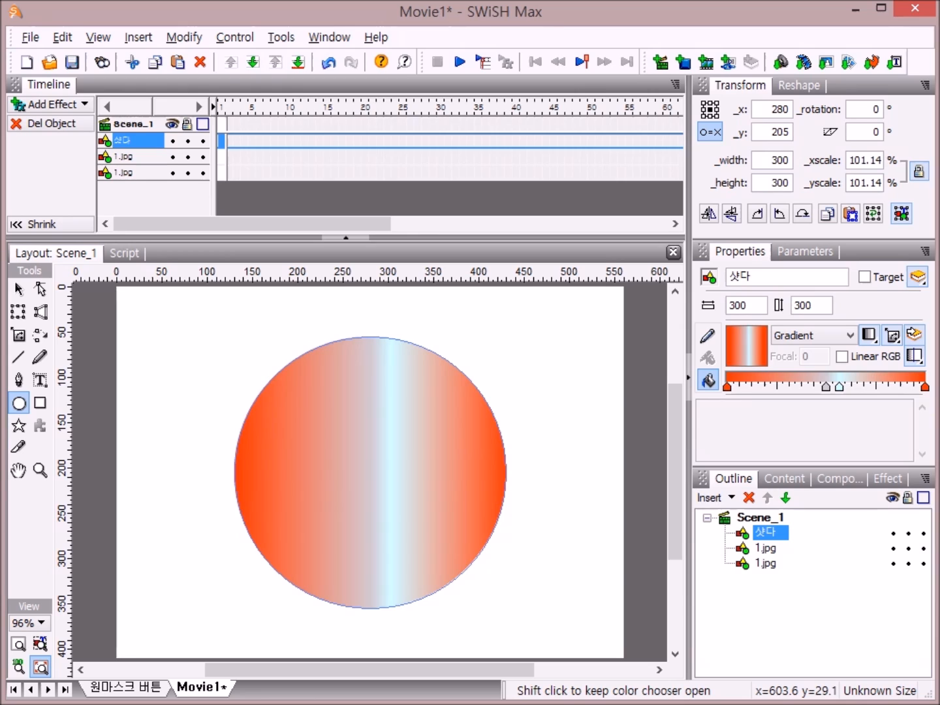
pyautogui.click(815, 387)
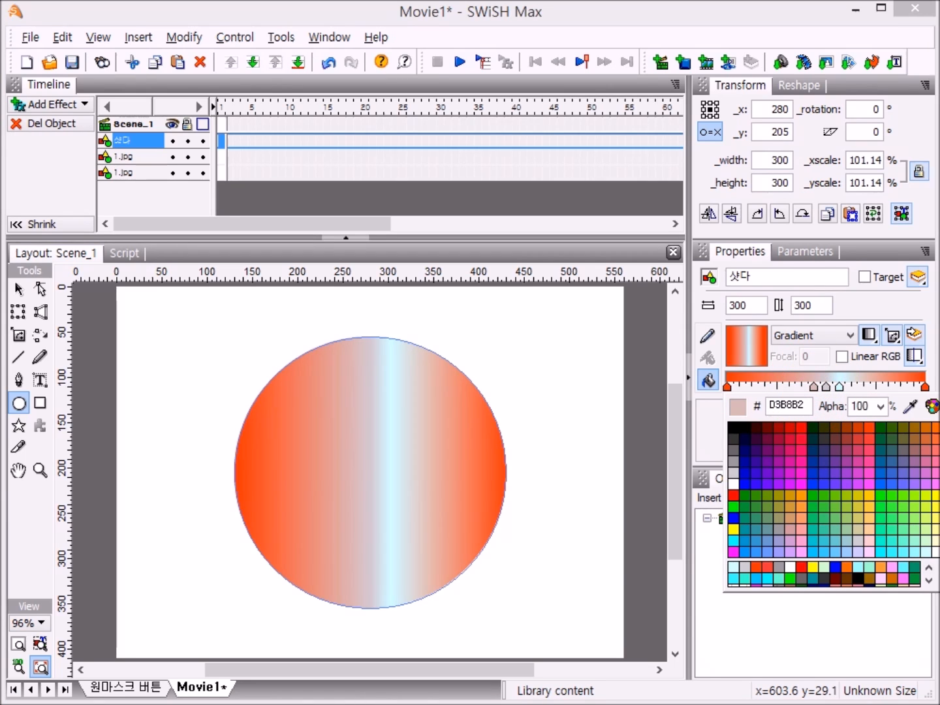
pyautogui.click(929, 551)
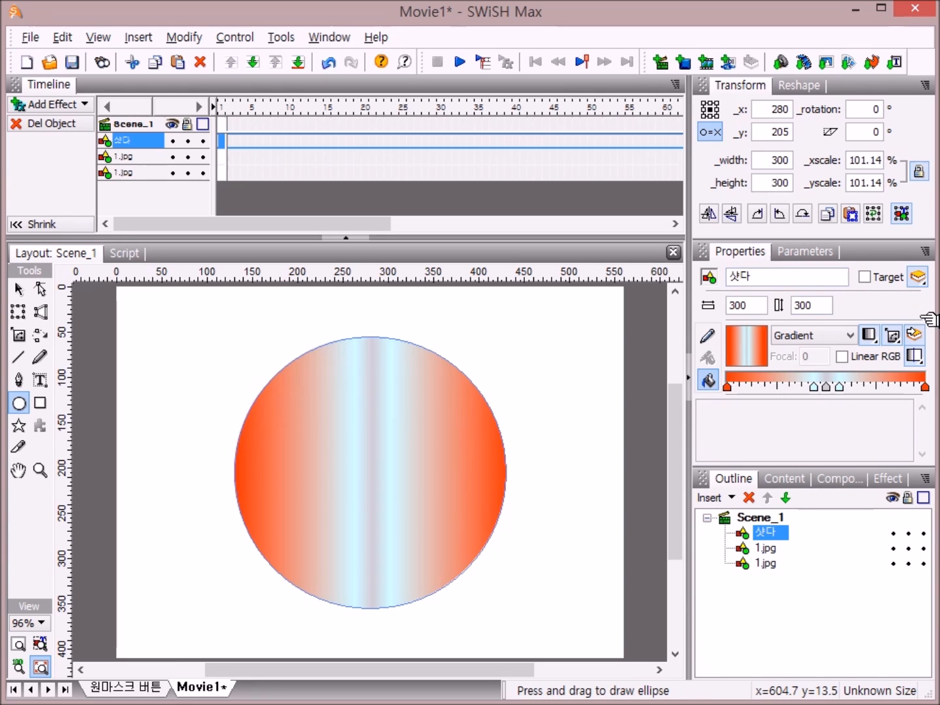
# Step: Rotate the gradient fill of 샷다 by 90° and send 샷다 behind both 1.jpg objects
pyautogui.click(892, 335)
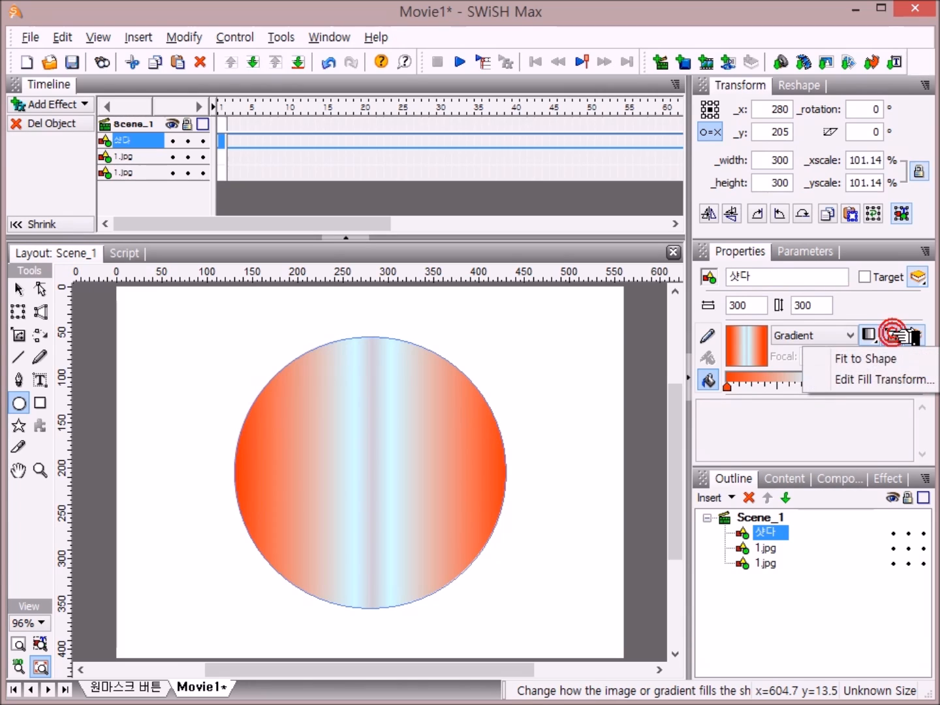
pyautogui.click(893, 382)
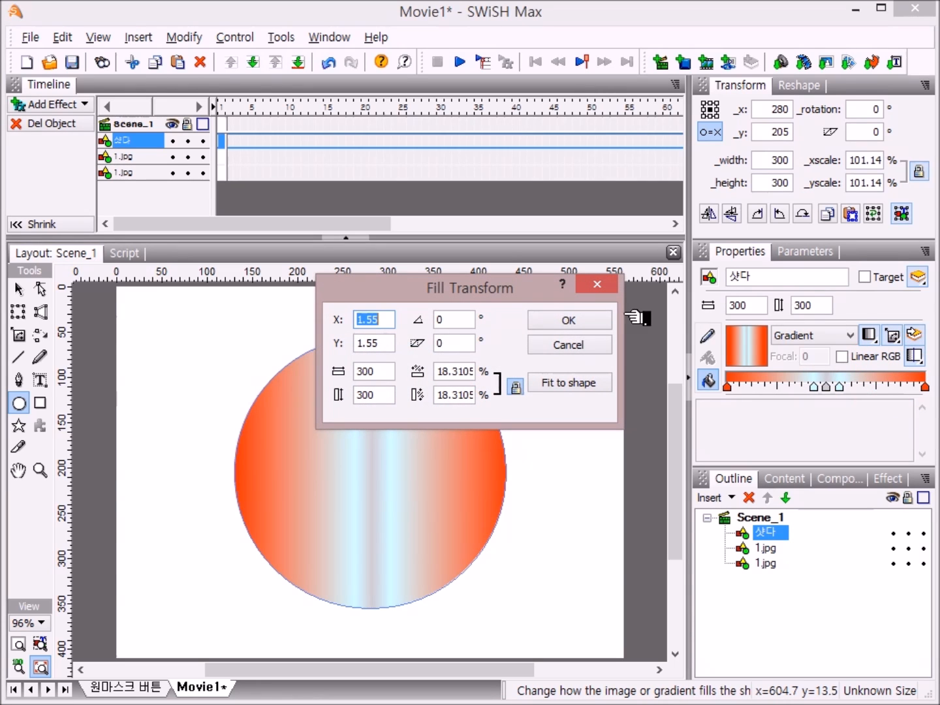
pyautogui.click(457, 319)
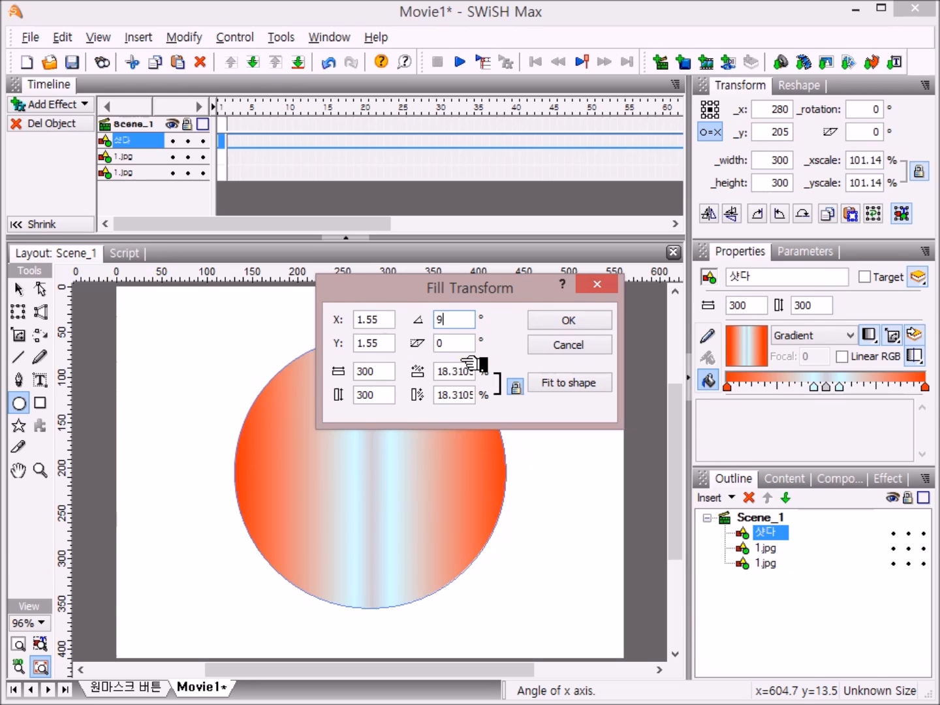
pyautogui.press('Return')
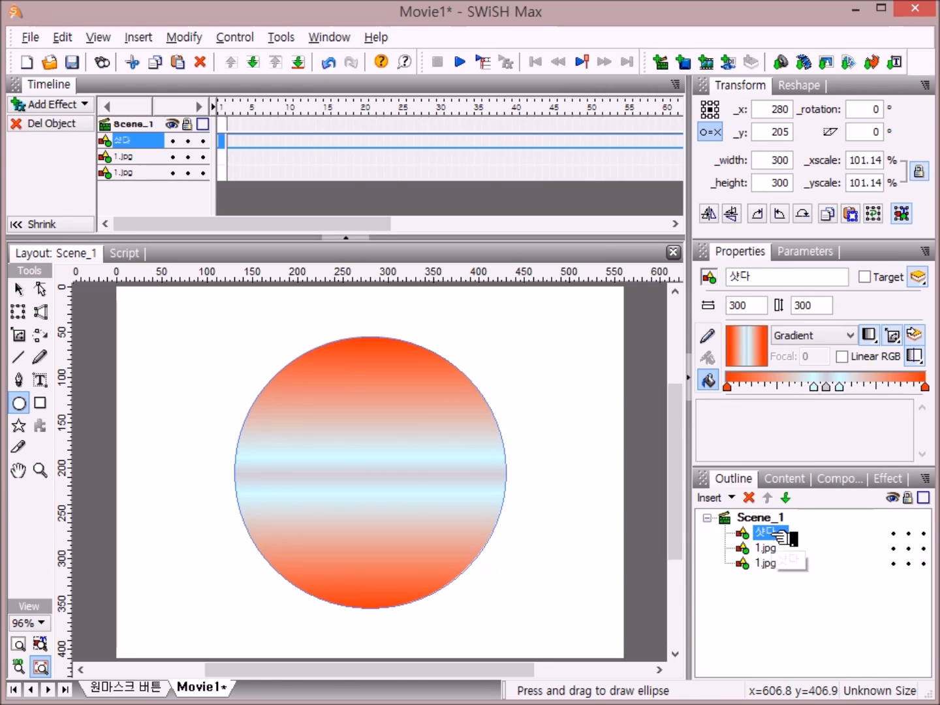
pyautogui.click(787, 498)
pyautogui.click(789, 499)
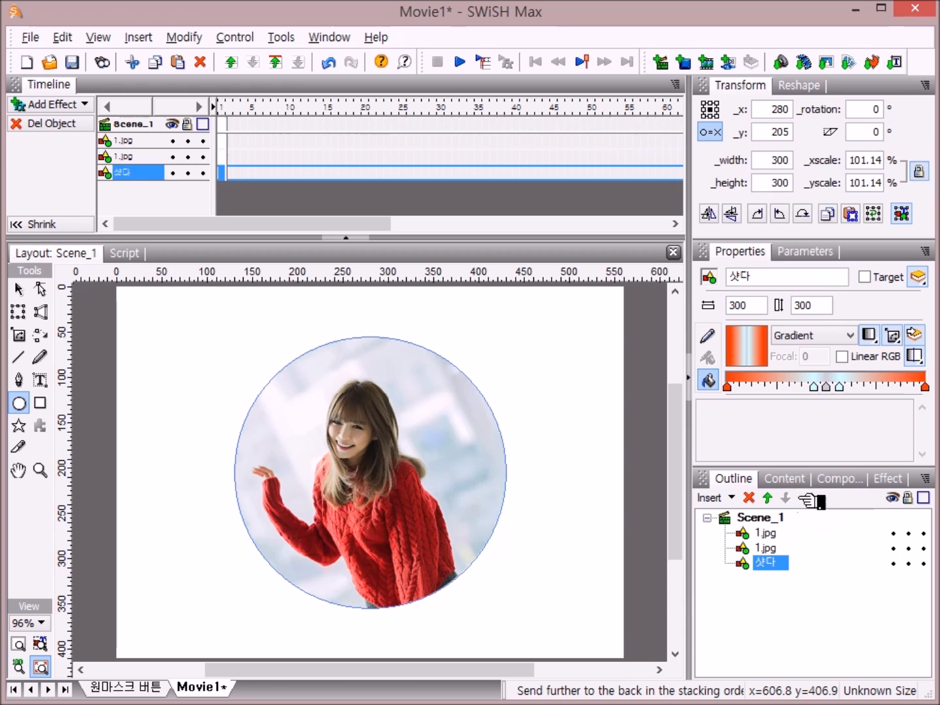
# Step: Change the fill of the topmost 1.jpg from image to solid
pyautogui.click(764, 534)
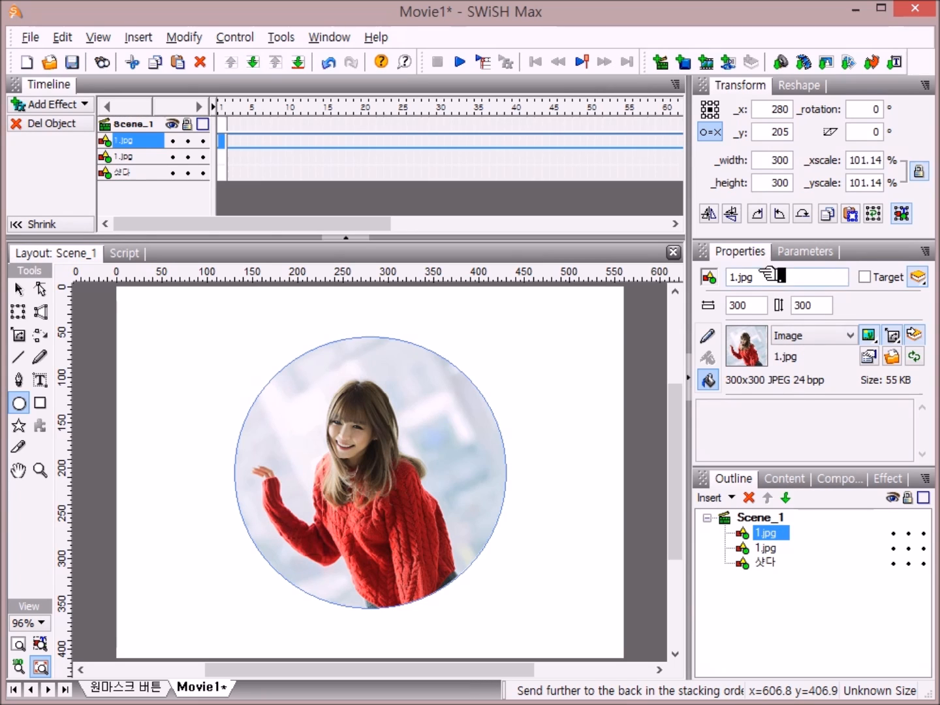
pyautogui.click(709, 381)
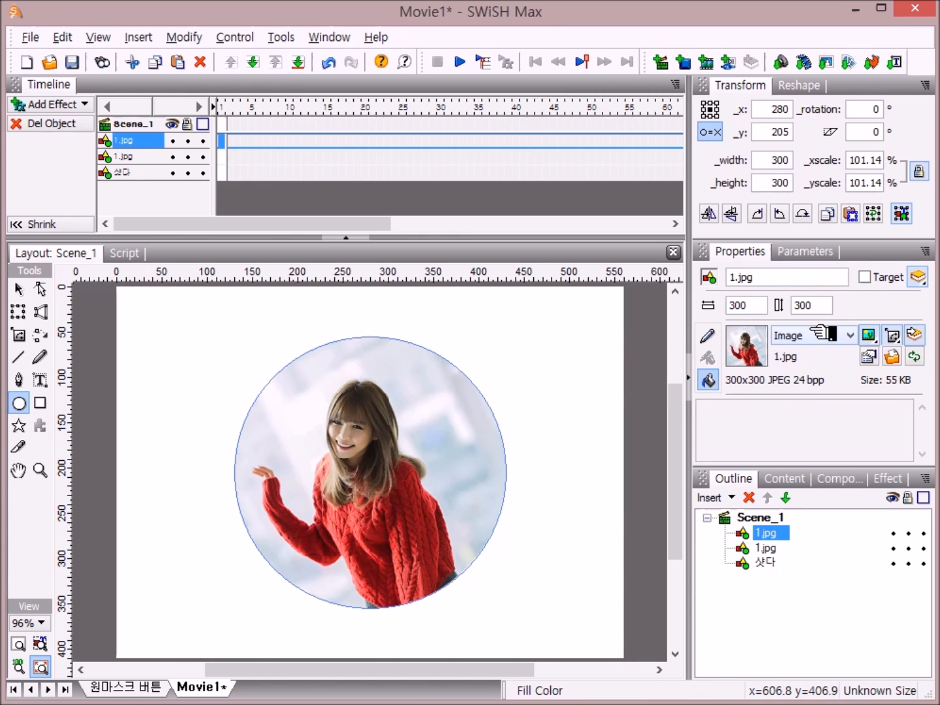
pyautogui.click(865, 336)
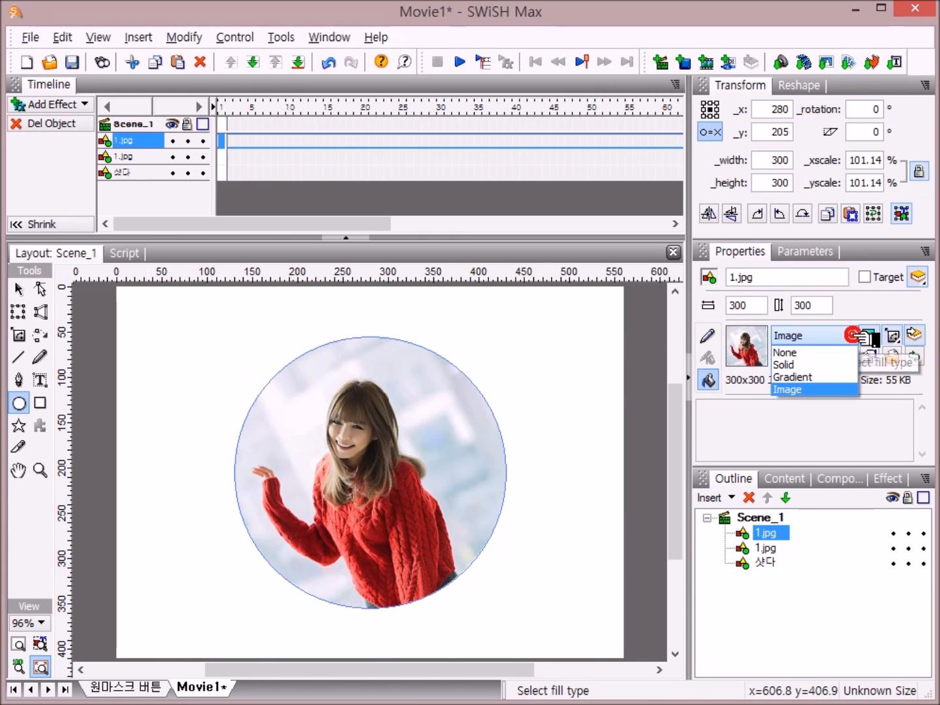
pyautogui.click(808, 364)
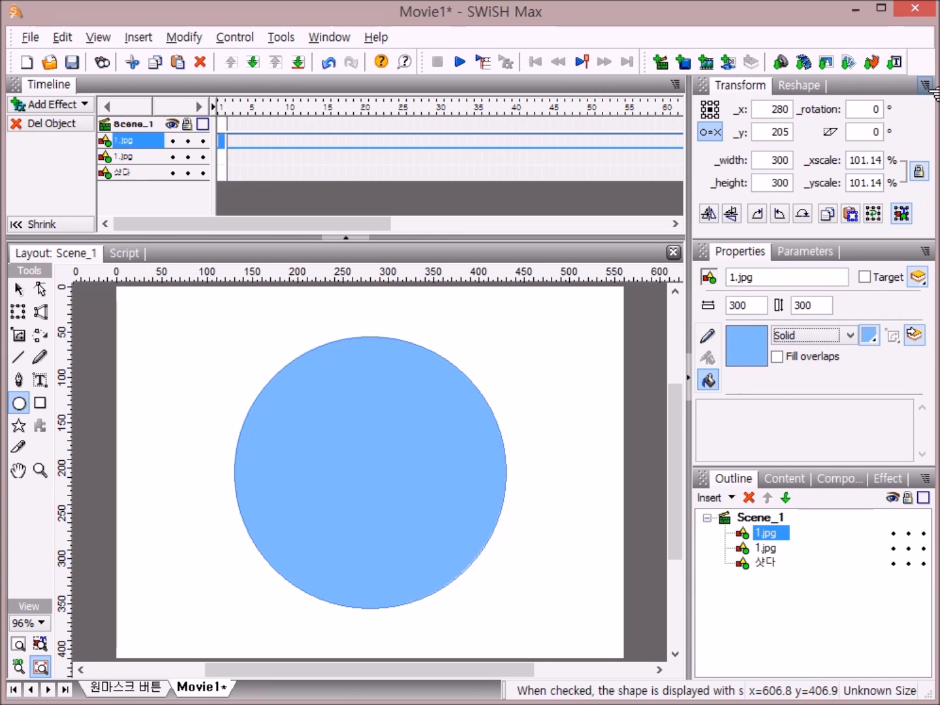
# Step: Set the solid-filled circle's height to 0.05 with its width kept at 300, and rename it 마스크
pyautogui.click(788, 183)
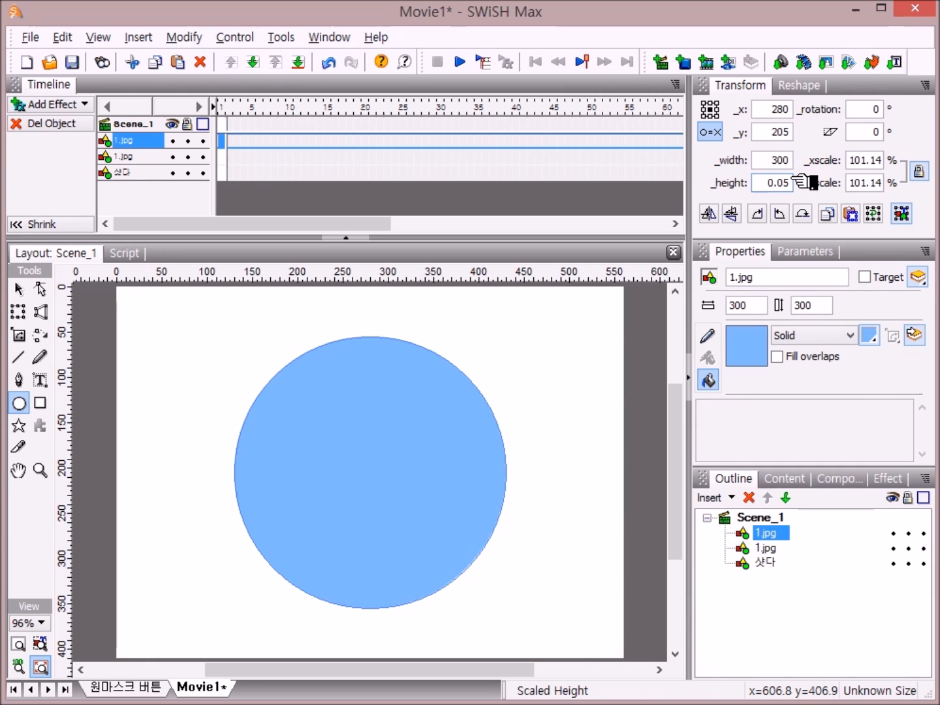
pyautogui.press('Return')
pyautogui.click(777, 534)
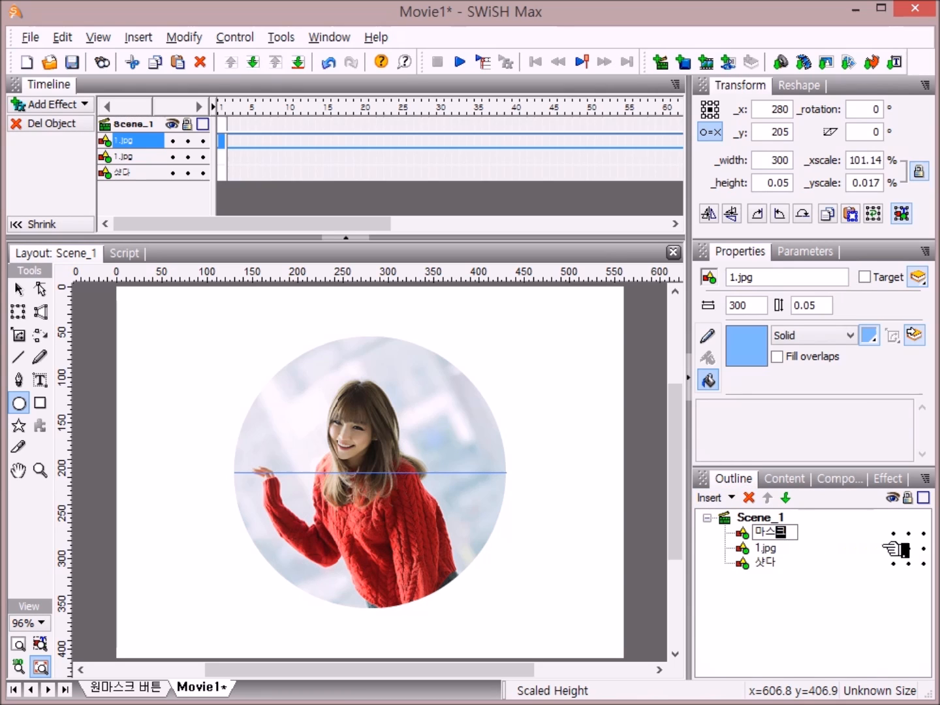
pyautogui.click(826, 605)
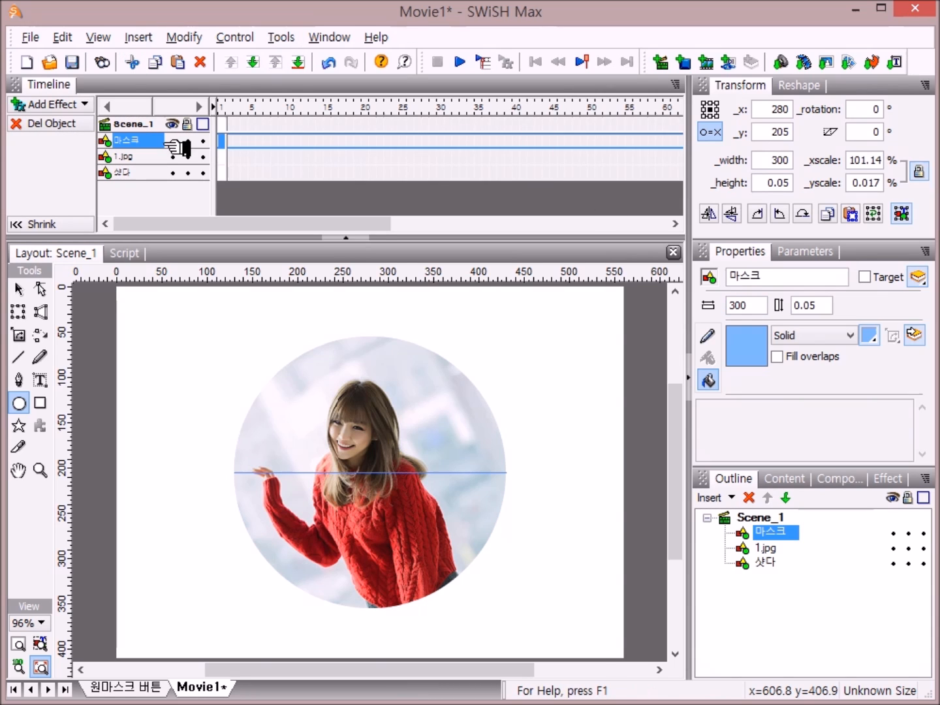
# Step: Add a Move effect to 마스크 at frame 1 and extend its duration to 30 frames
pyautogui.rightClick(224, 140)
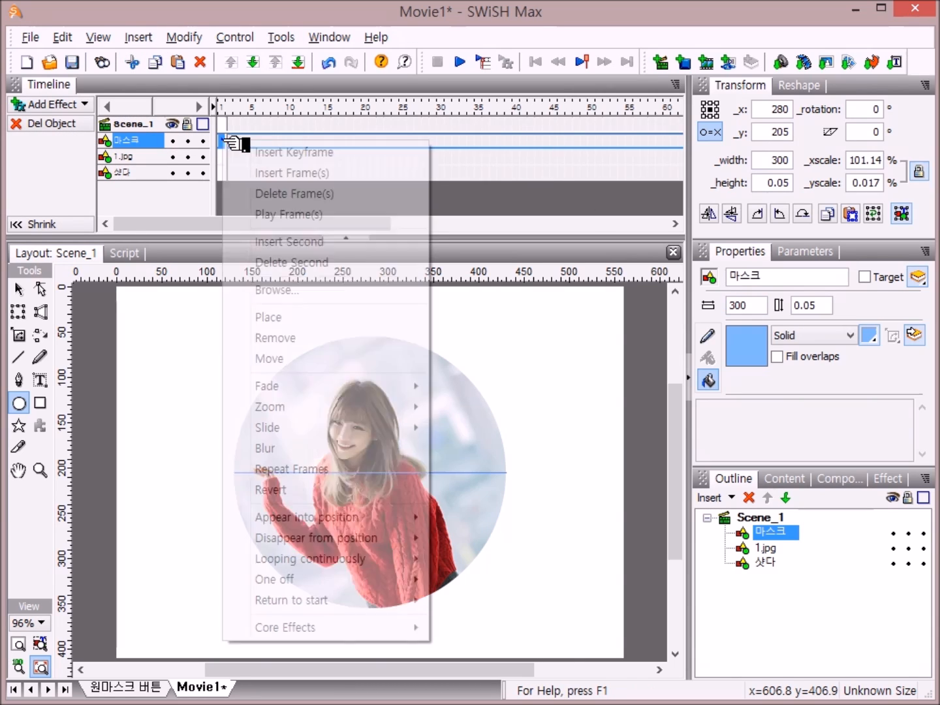
pyautogui.click(334, 359)
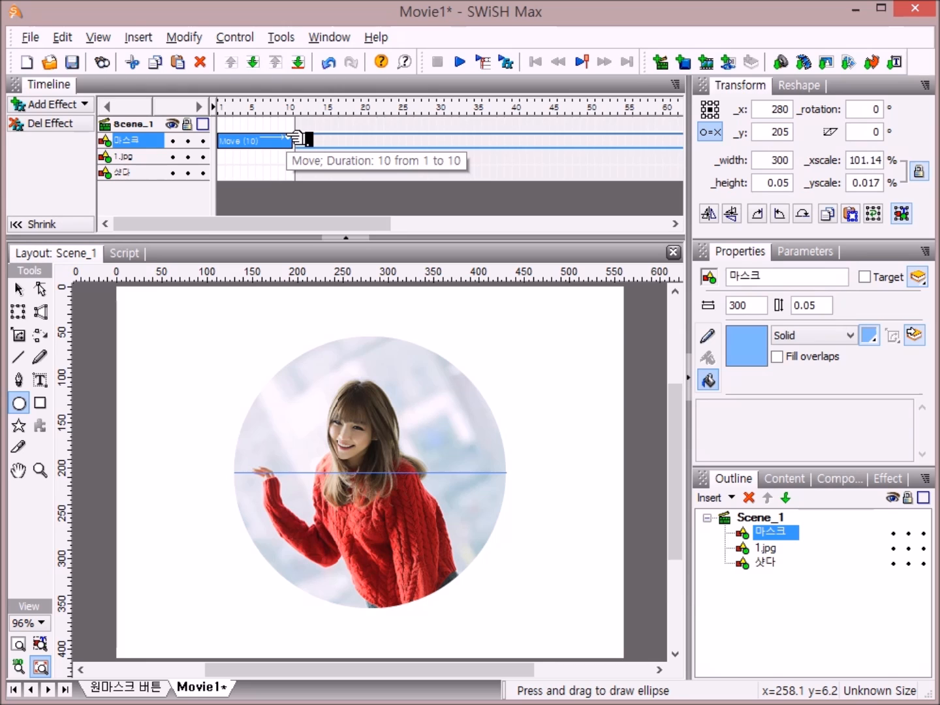
pyautogui.moveTo(297, 138); pyautogui.dragTo(449, 138)
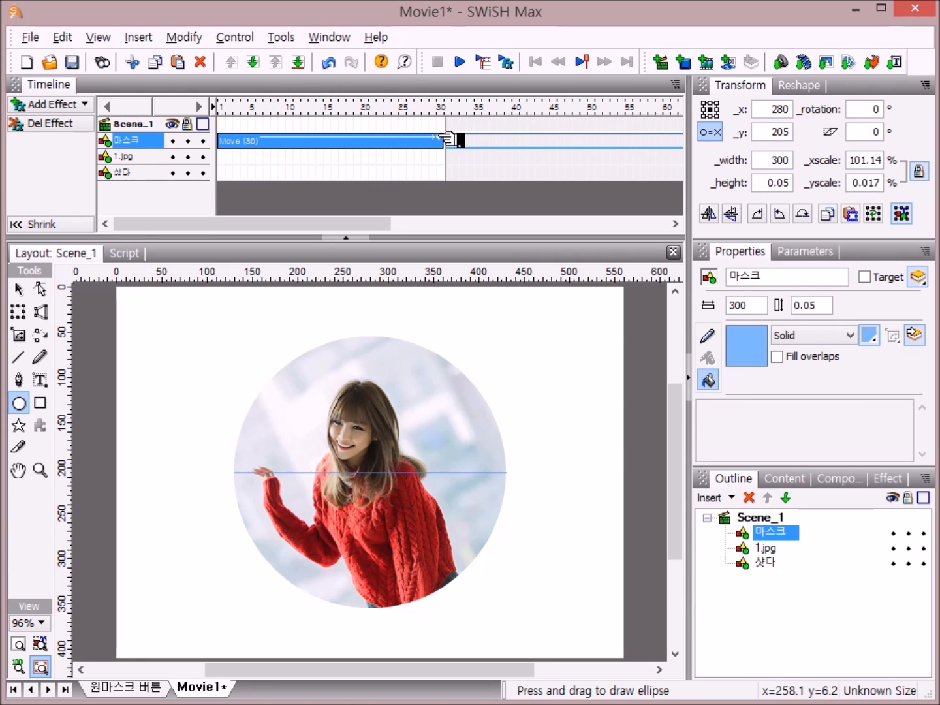
# Step: In the Move effect's settings, unlock the X and Y scale ratio and set _yscale to Increase by 80%
pyautogui.doubleClick(402, 144)
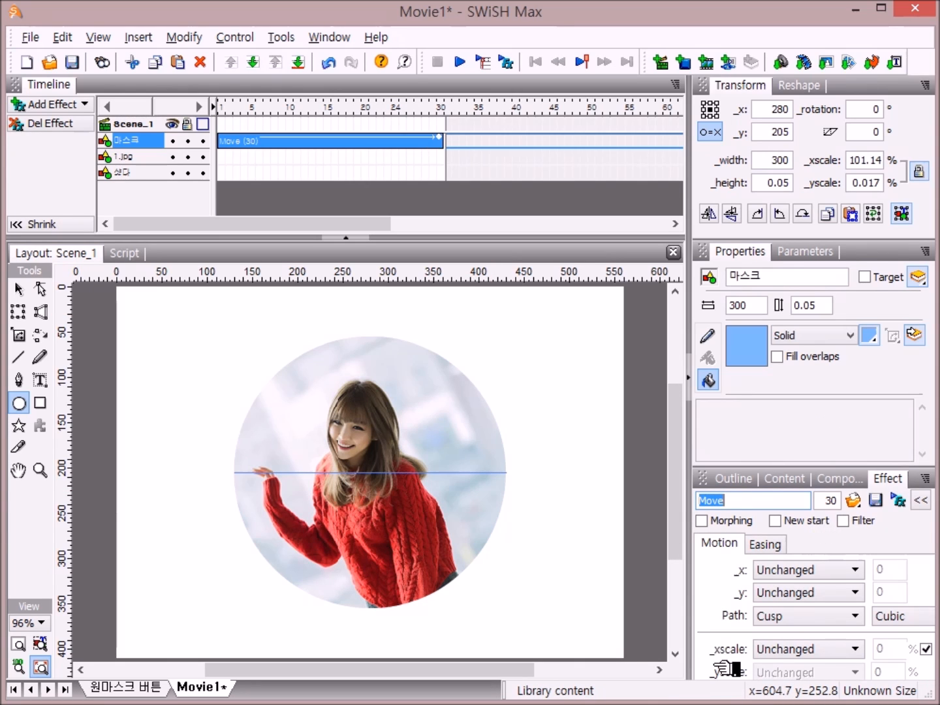
pyautogui.click(927, 648)
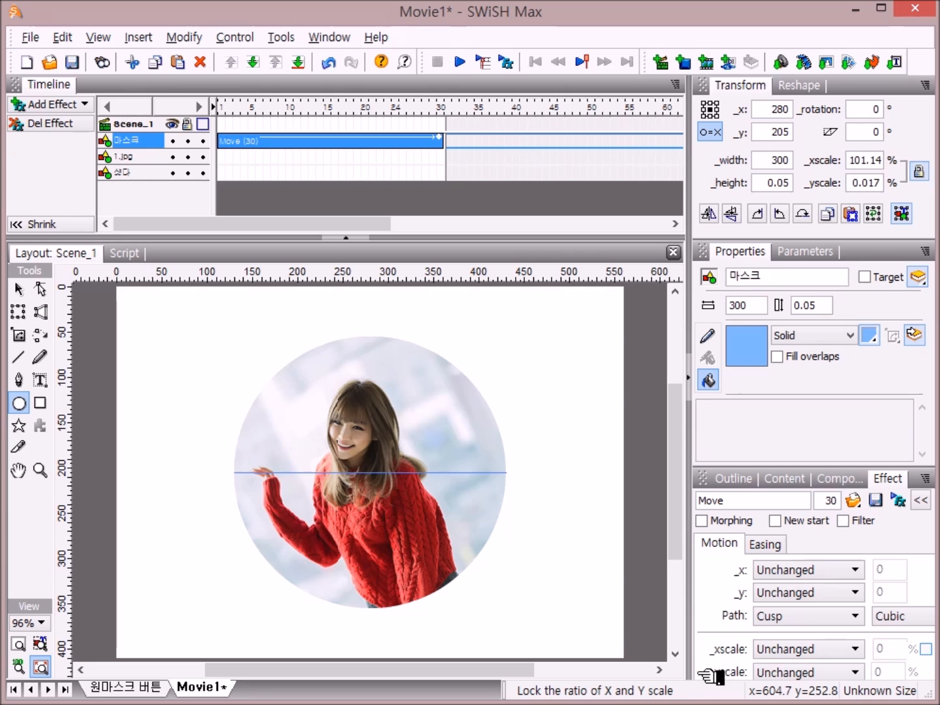
pyautogui.click(865, 672)
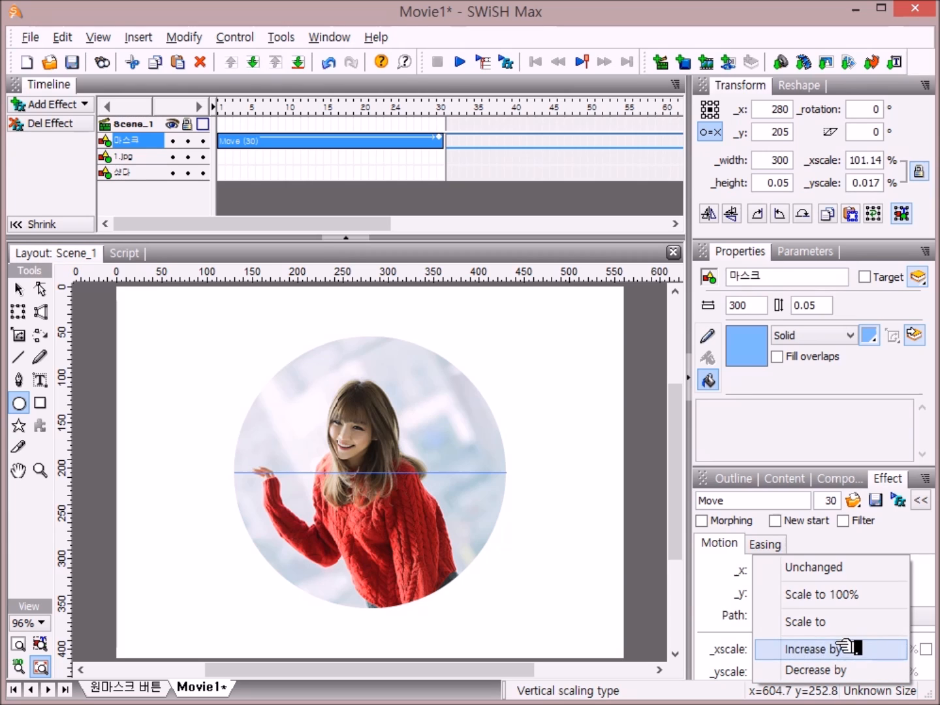
pyautogui.click(850, 650)
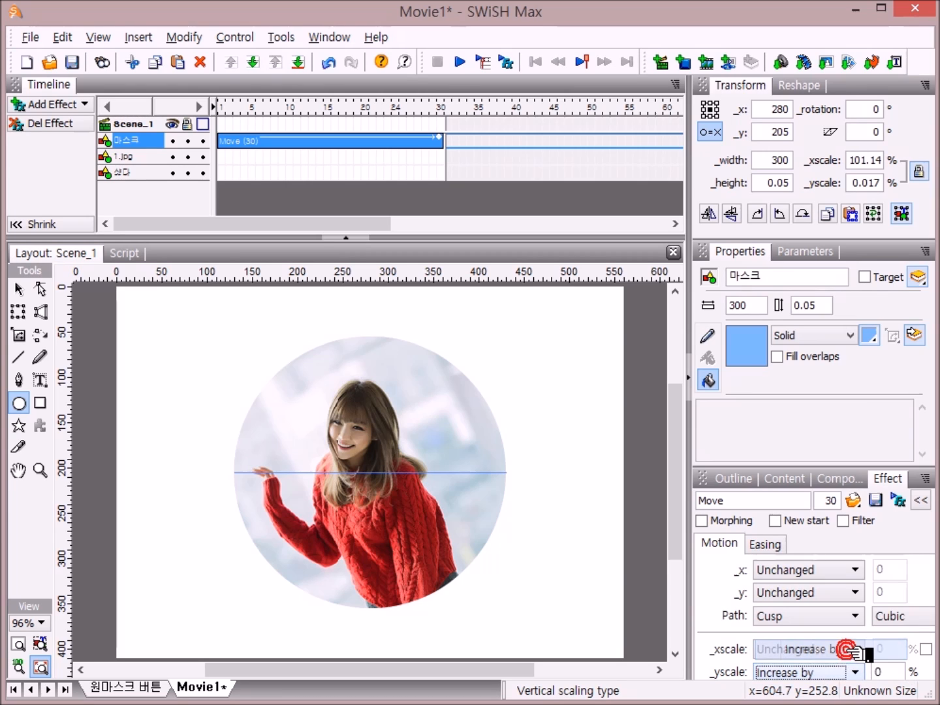
pyautogui.click(881, 671)
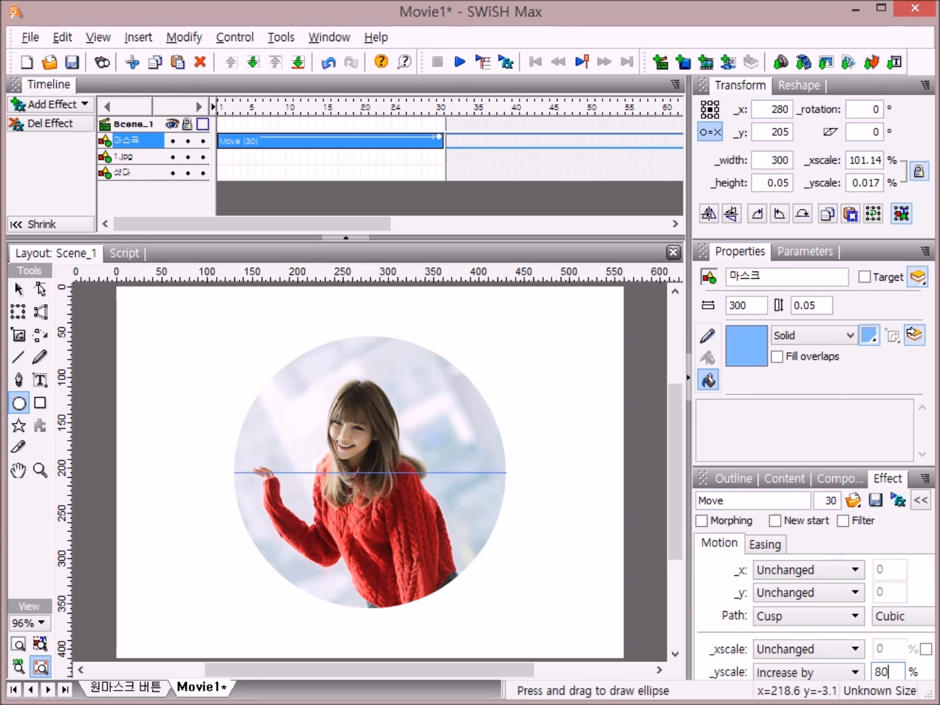
# Step: Copy the 마스크 Move effect and paste it at frame 60 of the same object
pyautogui.rightClick(356, 146)
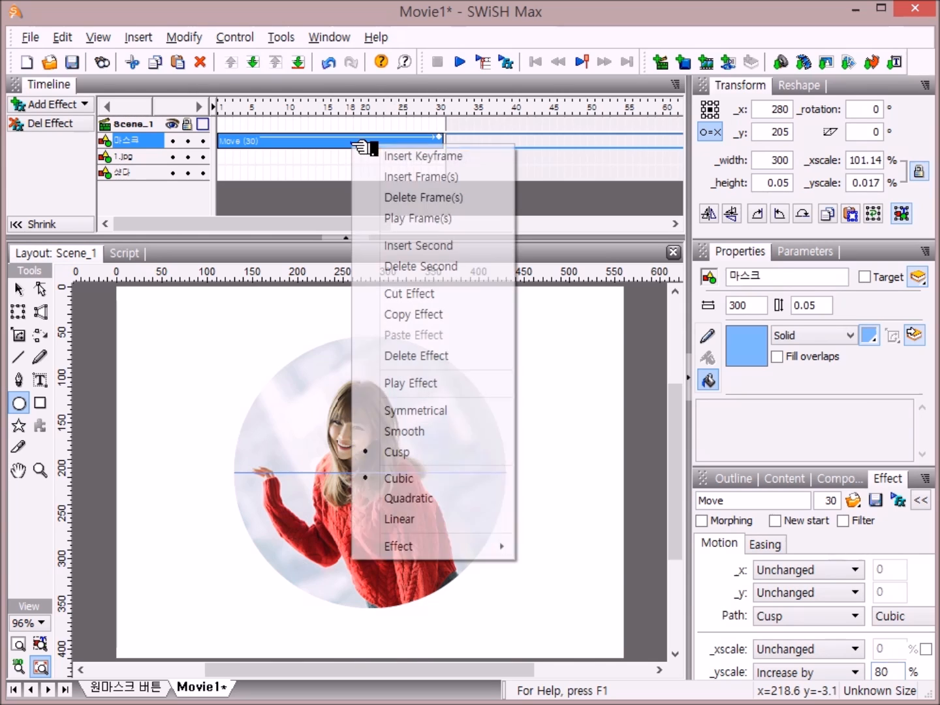
pyautogui.click(447, 315)
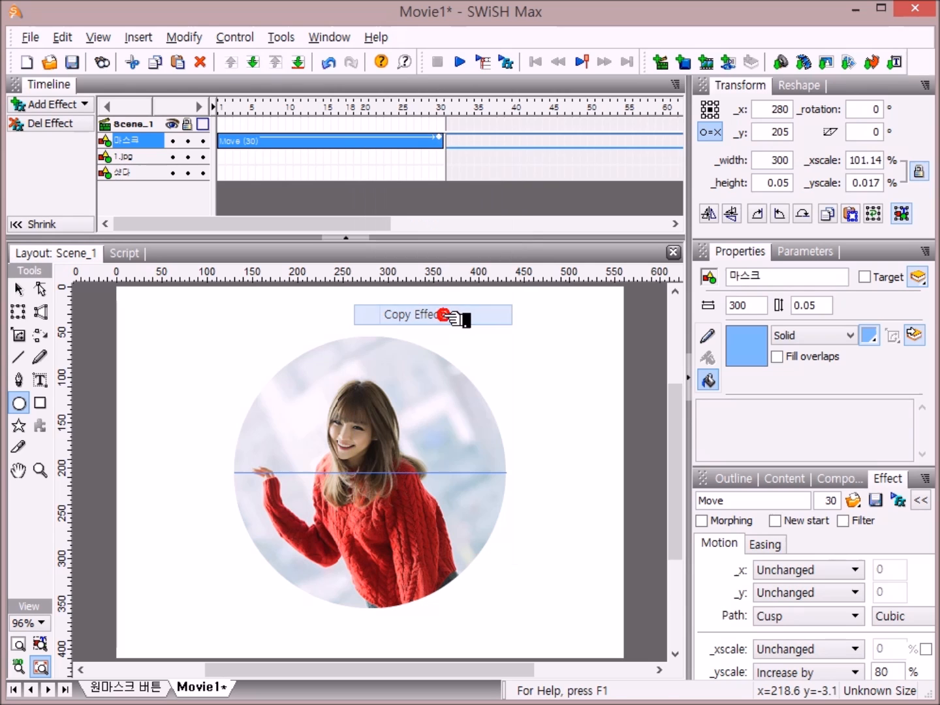
pyautogui.moveTo(362, 224); pyautogui.dragTo(492, 230)
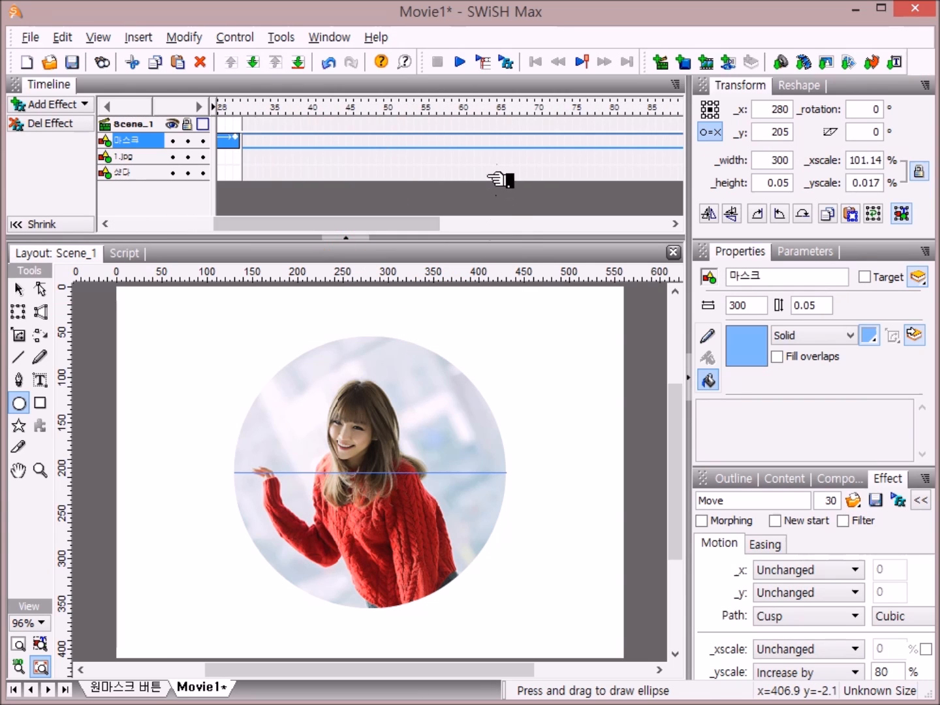
pyautogui.click(467, 138)
pyautogui.rightClick(468, 137)
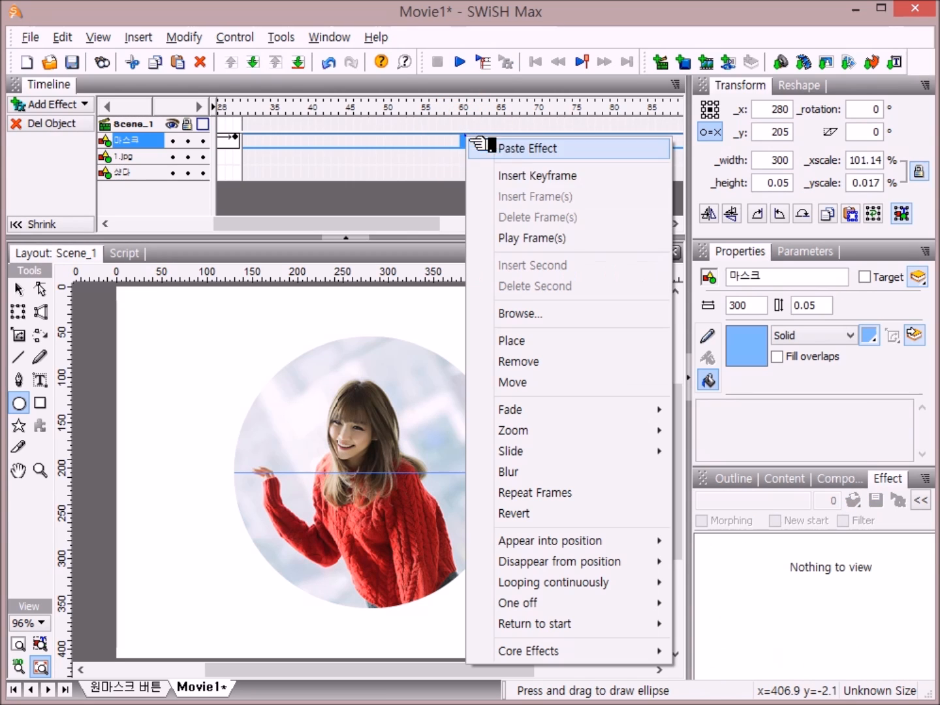
pyautogui.click(550, 150)
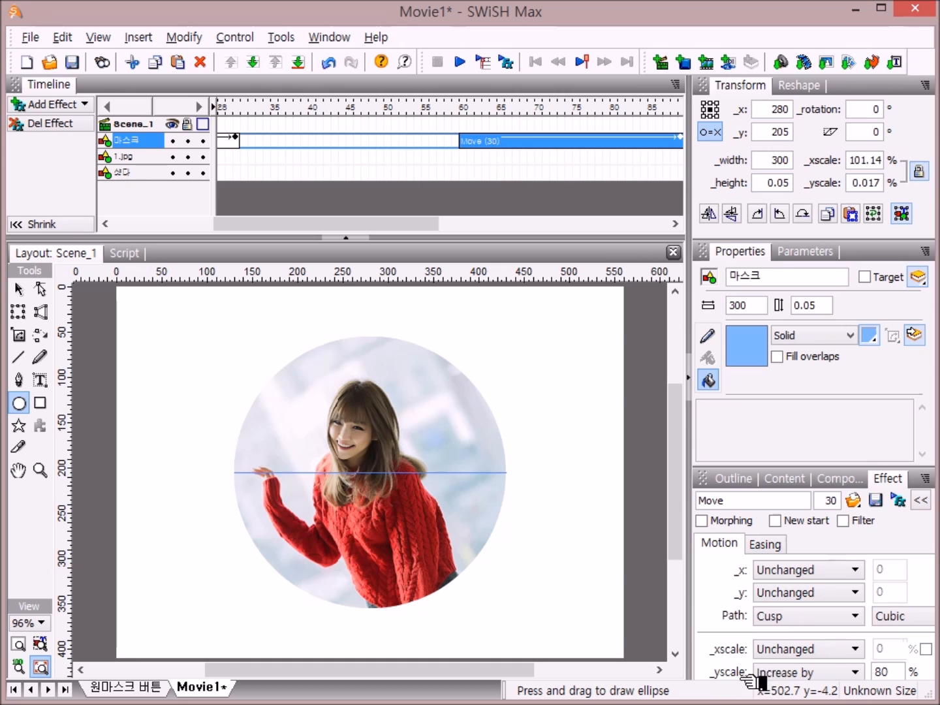
# Step: Switch the pasted Move effect's _yscale setting to Decrease by
pyautogui.click(855, 673)
pyautogui.click(865, 672)
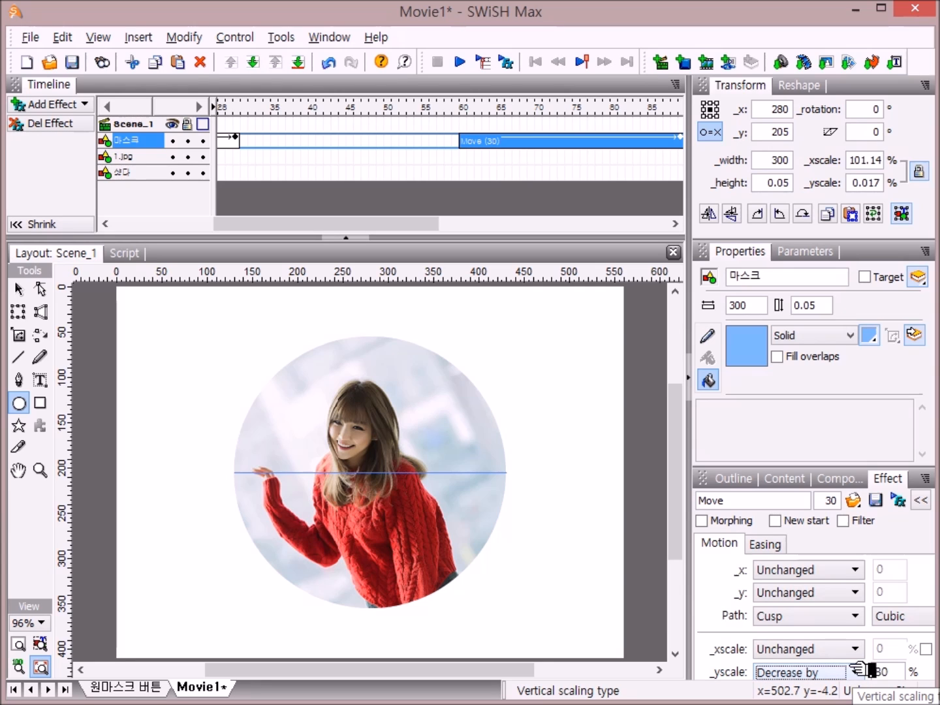
pyautogui.click(838, 672)
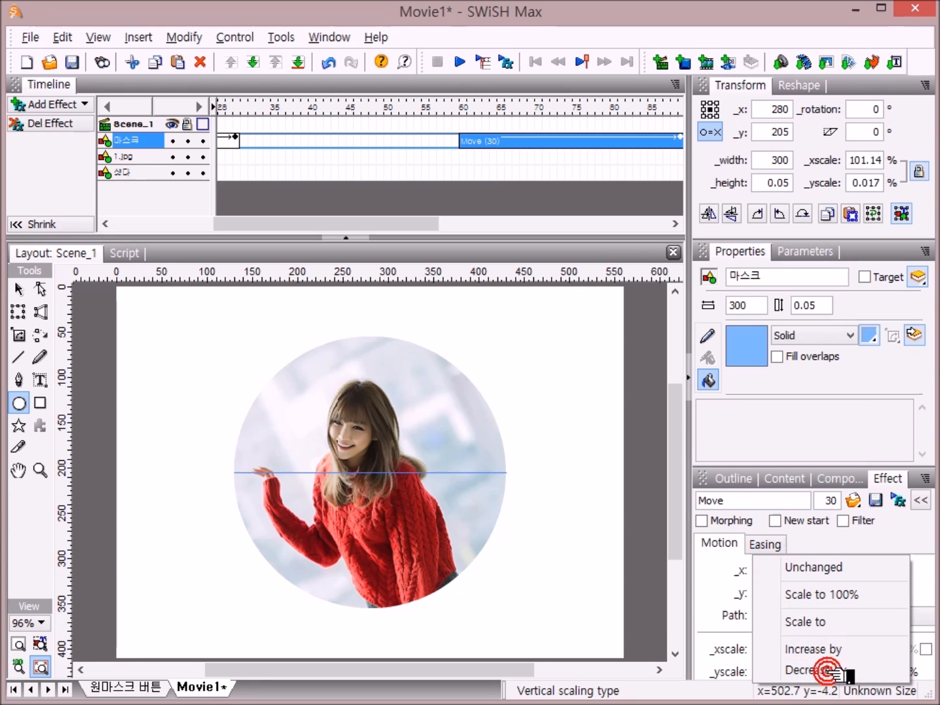
# Step: Add a Place effect to the 마스크 object at frame 100
pyautogui.moveTo(366, 222)
pyautogui.mouseDown()
pyautogui.moveTo(526, 232)
pyautogui.moveTo(536, 208)
pyautogui.moveTo(480, 151)
pyautogui.mouseUp()
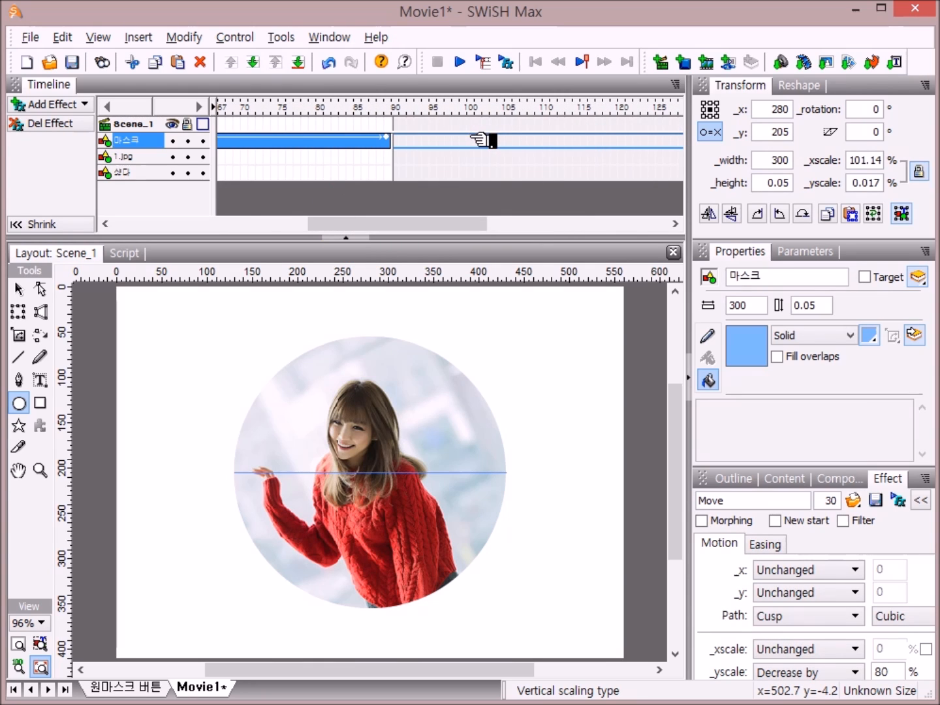
pyautogui.rightClick(483, 140)
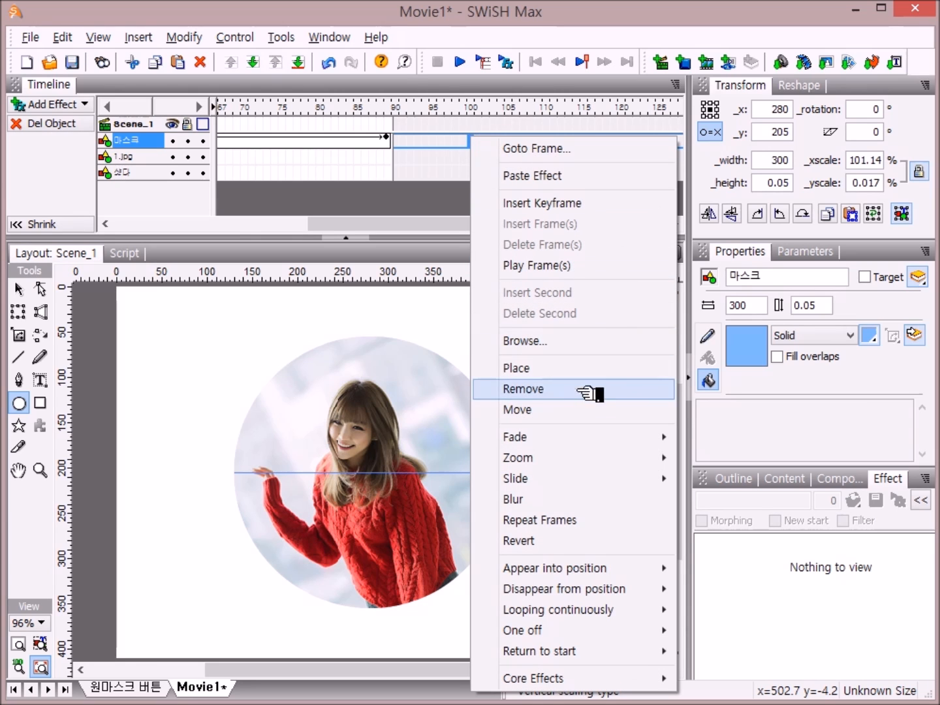
pyautogui.click(524, 368)
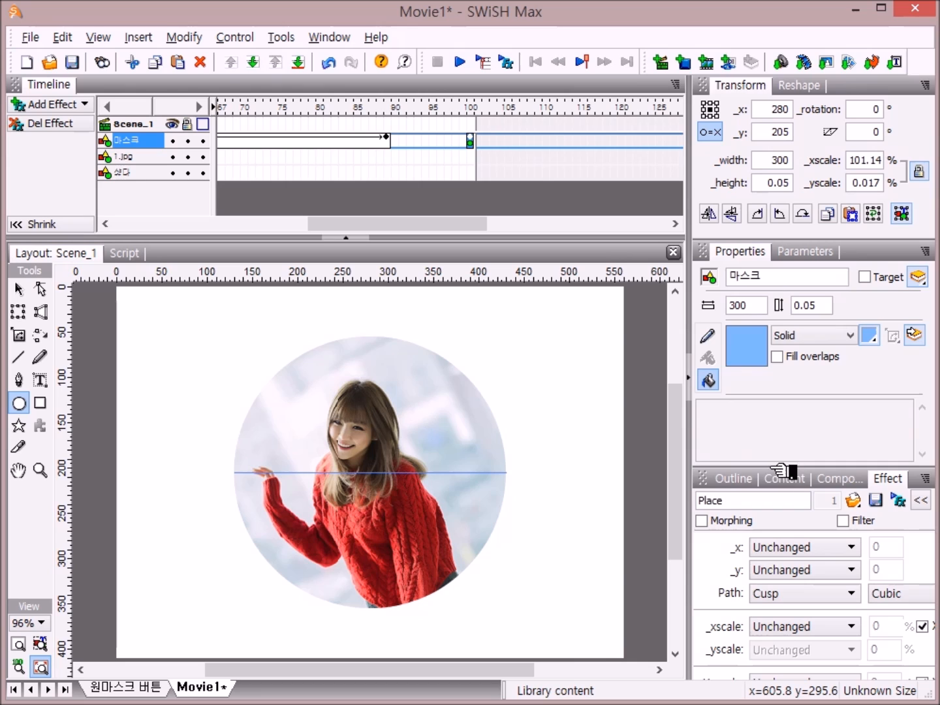
# Step: Send 마스크 one level behind 1.jpg and group the two objects as a movie clip
pyautogui.click(754, 480)
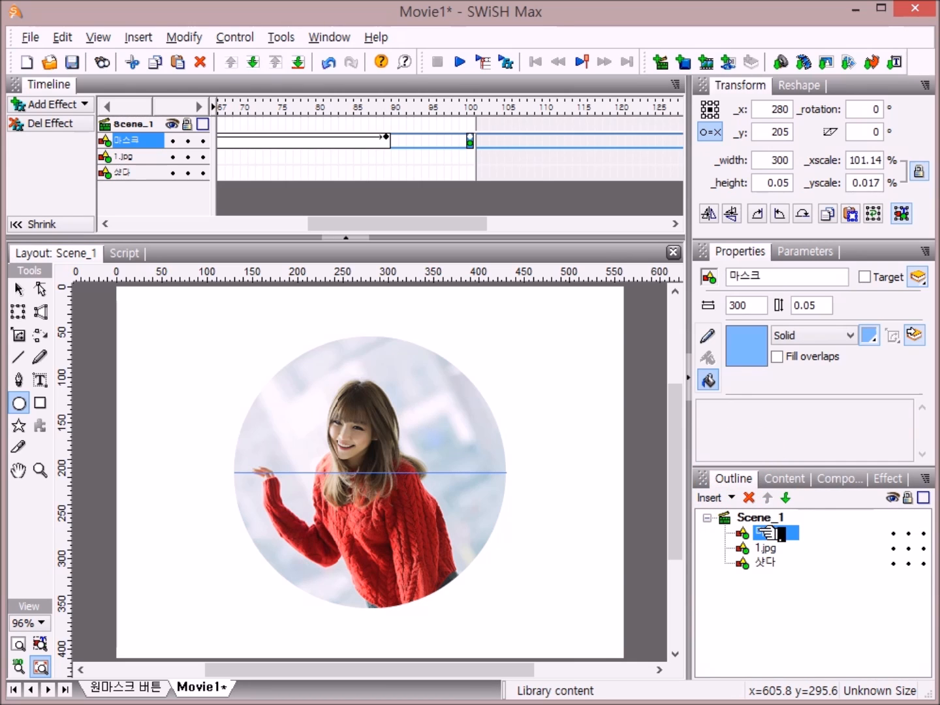
pyautogui.click(787, 498)
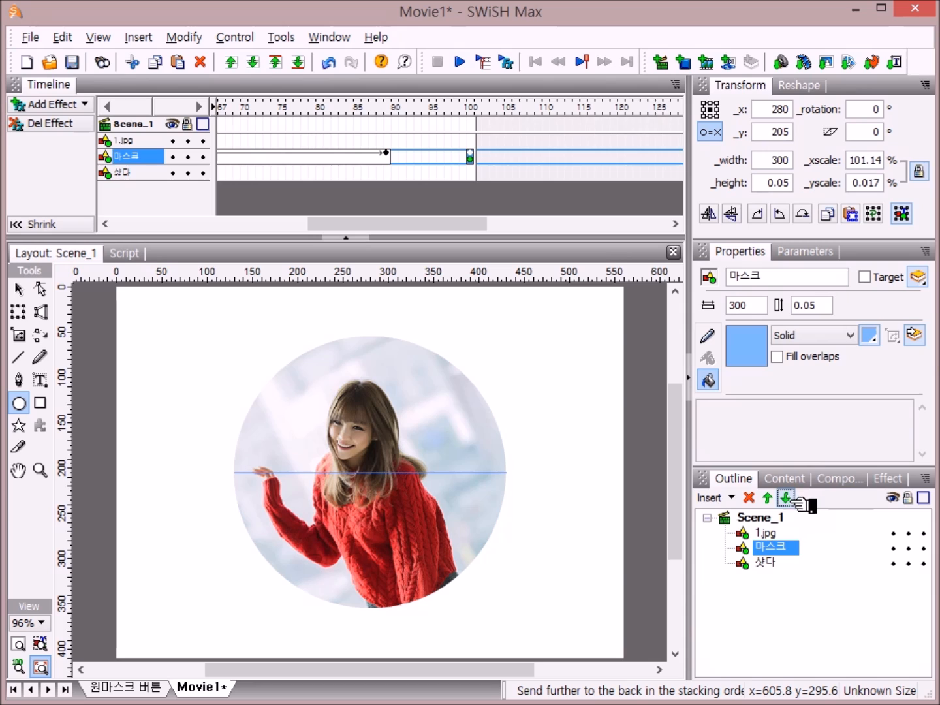
pyautogui.click(780, 547)
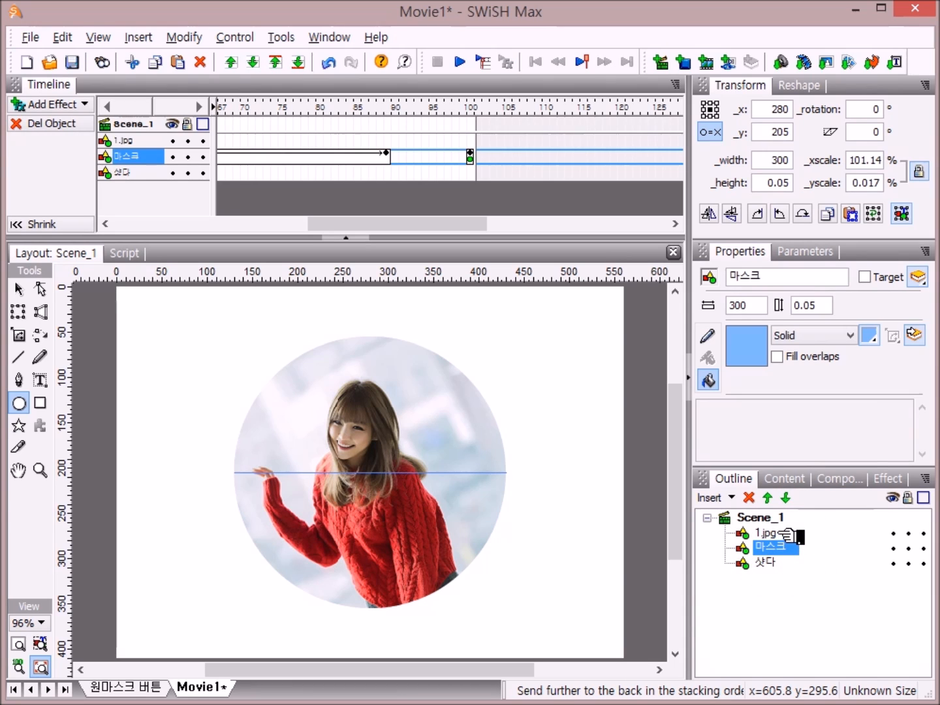
pyautogui.keyDown('ctrl'); pyautogui.click(779, 534); pyautogui.keyUp('ctrl')
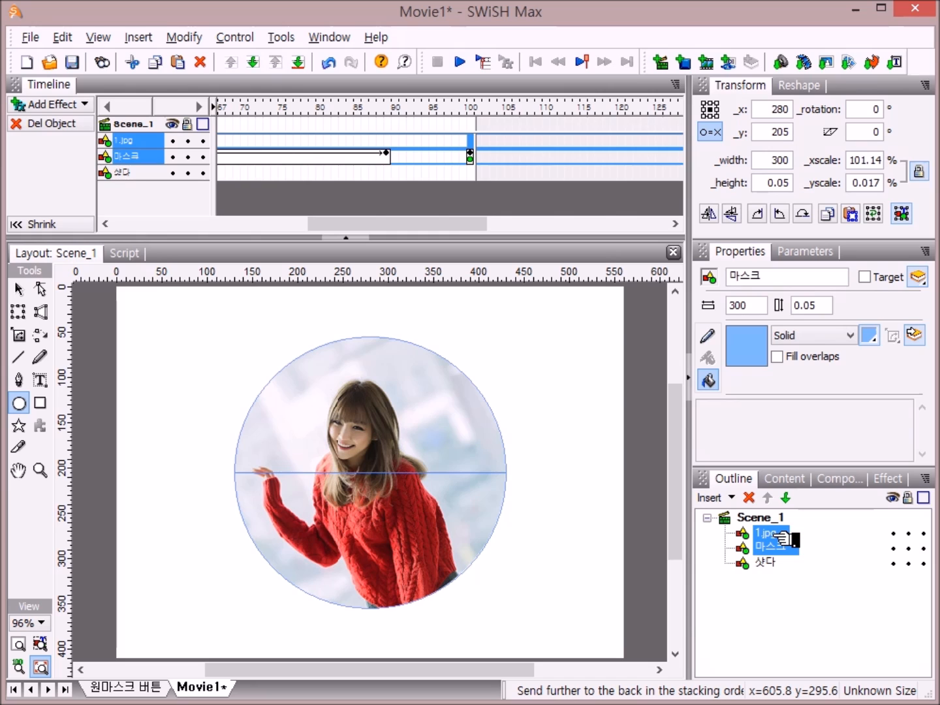
pyautogui.rightClick(784, 537)
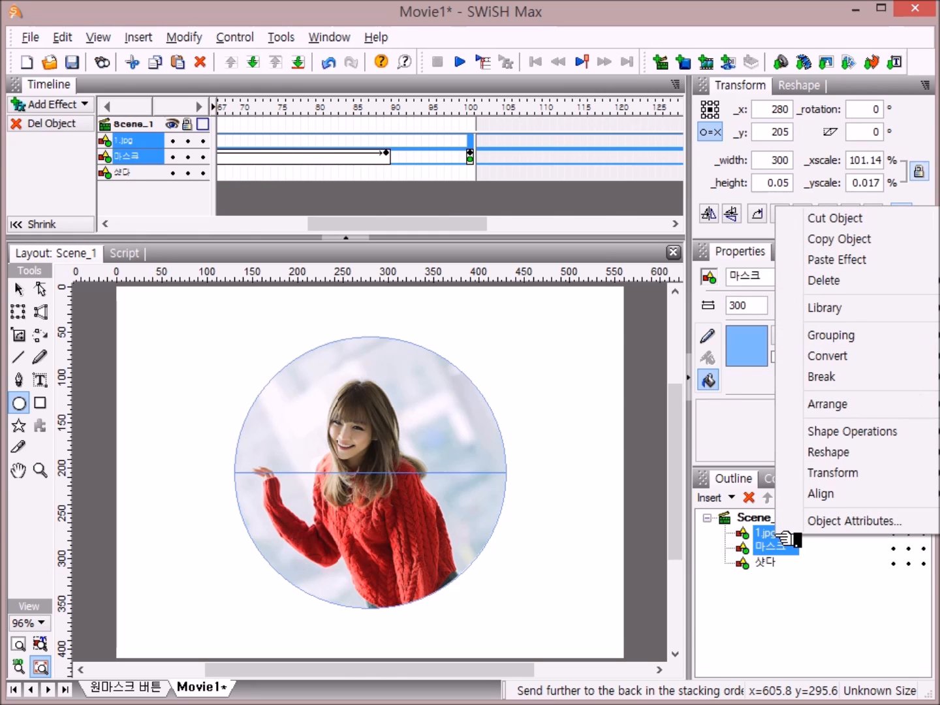
pyautogui.moveTo(882, 335)
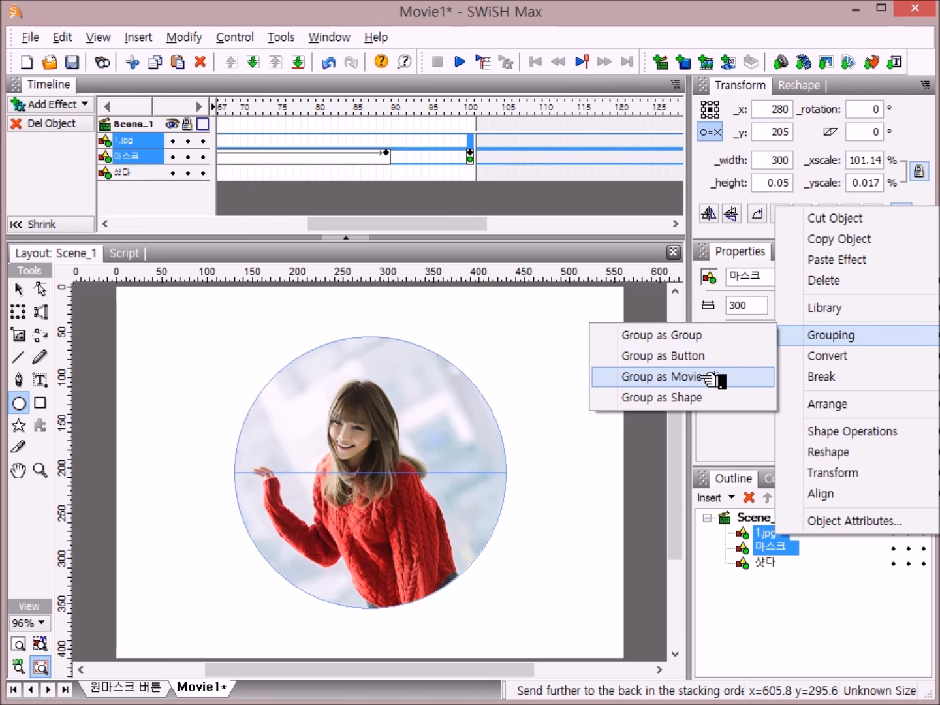
pyautogui.click(672, 376)
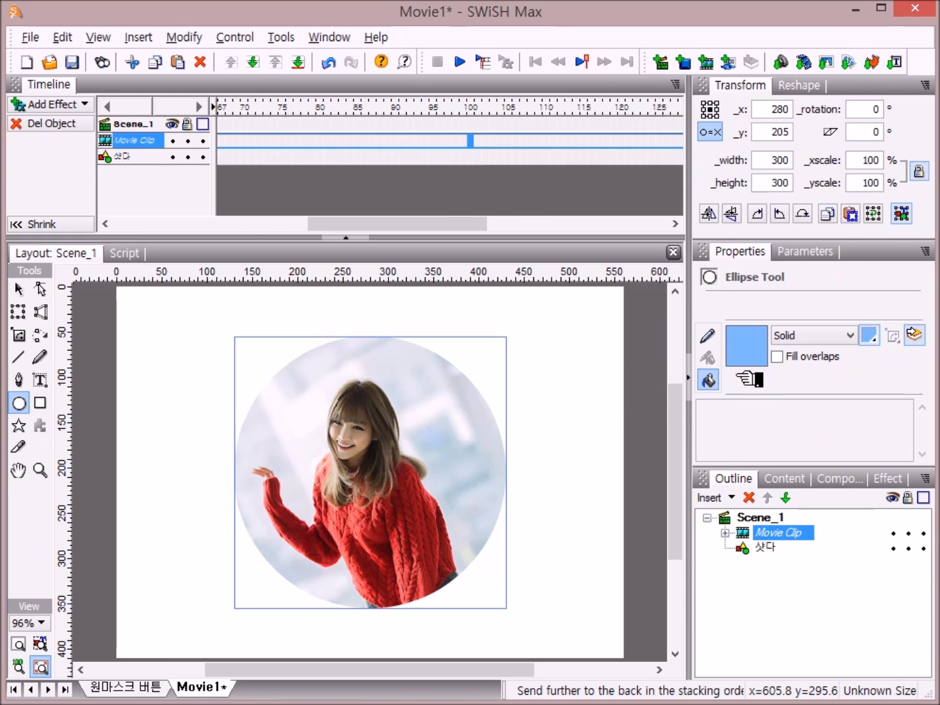
# Step: Set the new movie clip to use its bottom object as mask, and preview the movie's playback
pyautogui.click(20, 290)
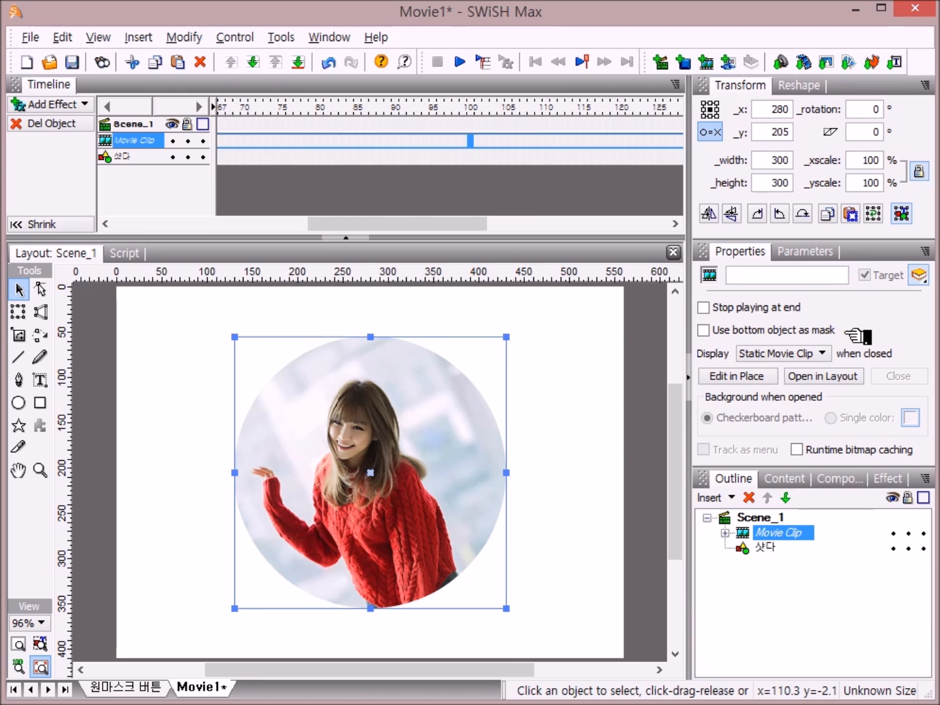
pyautogui.click(704, 330)
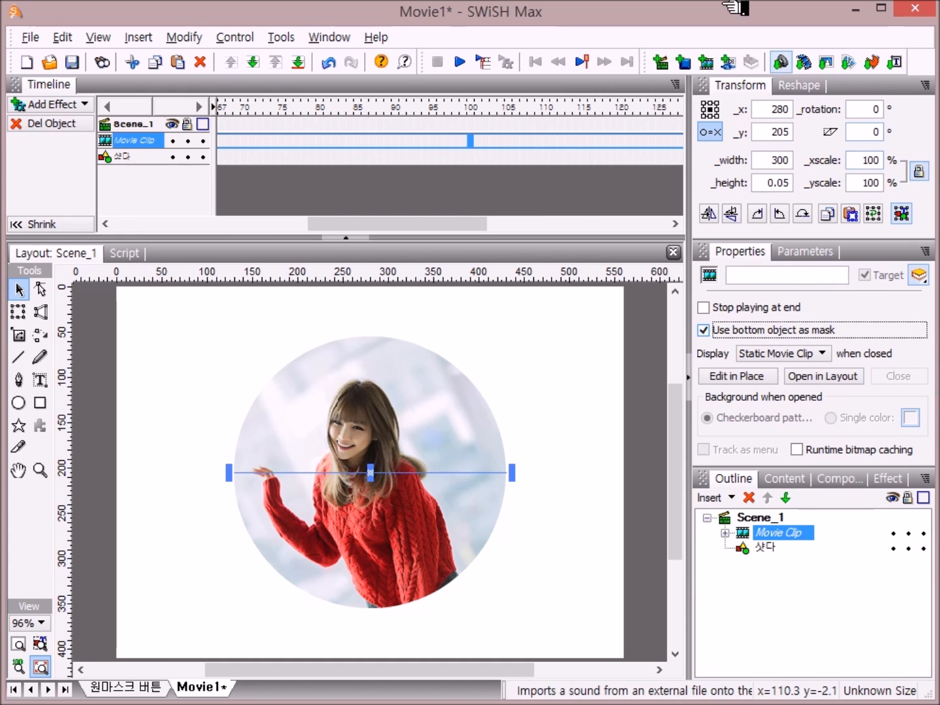
pyautogui.click(481, 64)
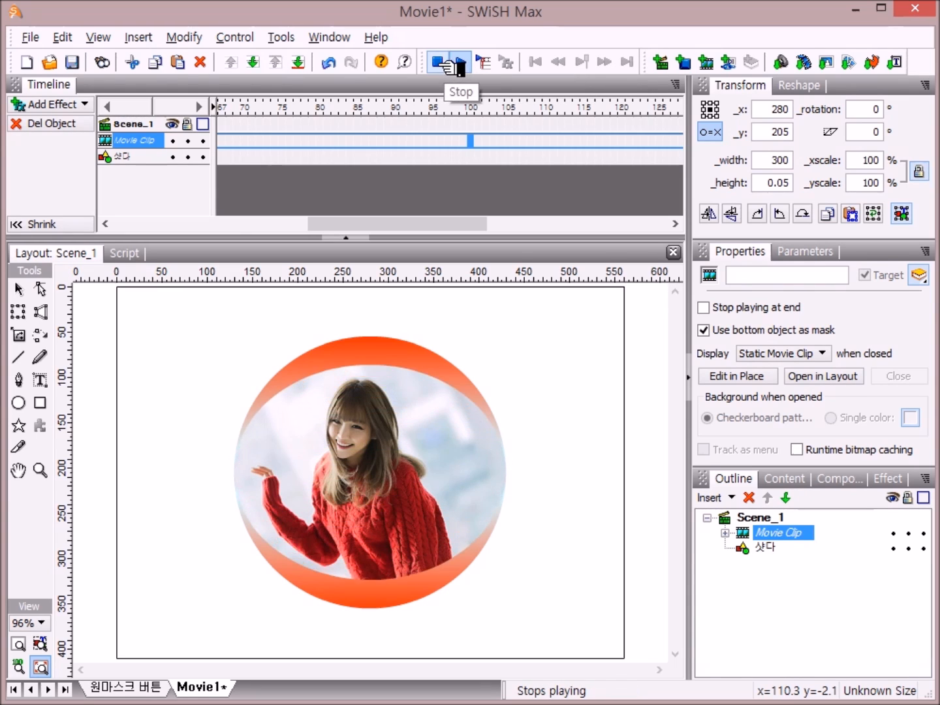
pyautogui.click(457, 64)
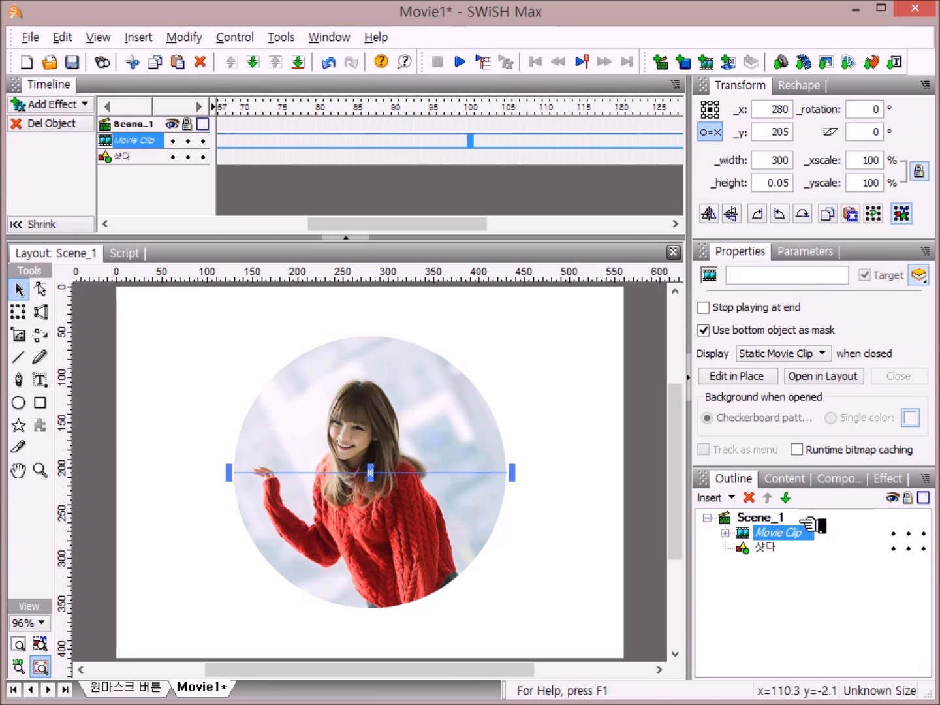
# Step: Rename the movie clip to 이미지박스
pyautogui.click(771, 532)
pyautogui.click(770, 533)
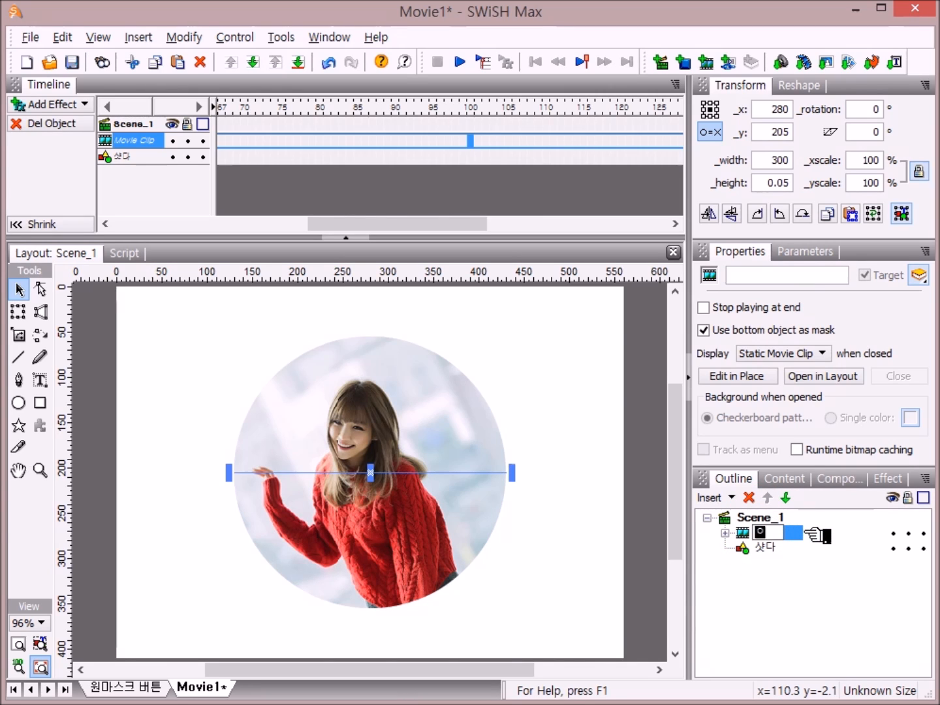
pyautogui.write('이미지박스')
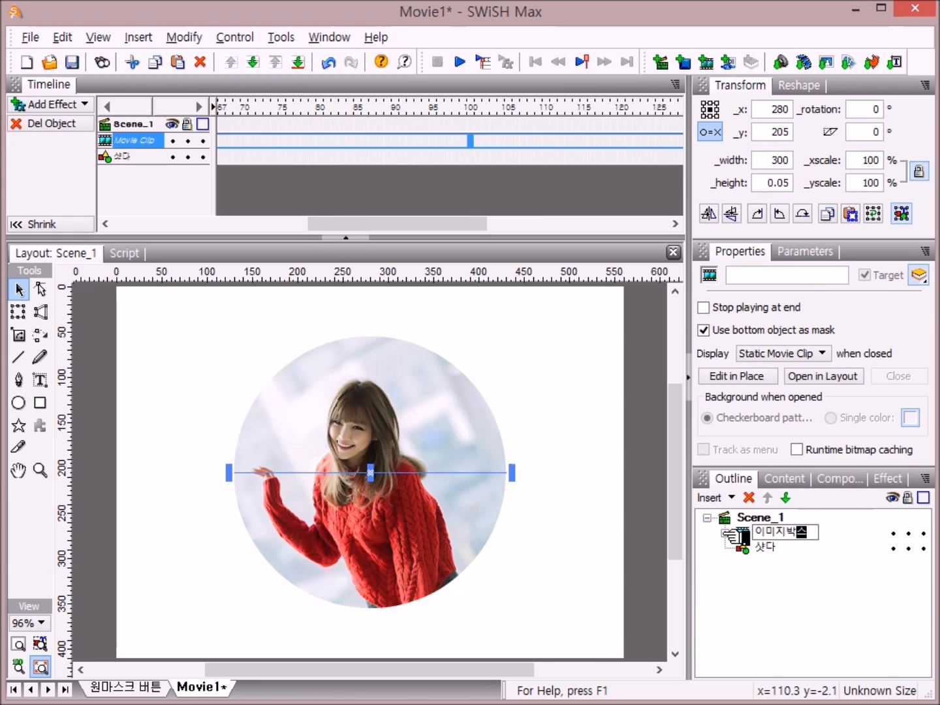
# Step: Copy the 1.jpg object inside 이미지박스 and paste it in place three times within the same clip
pyautogui.click(728, 535)
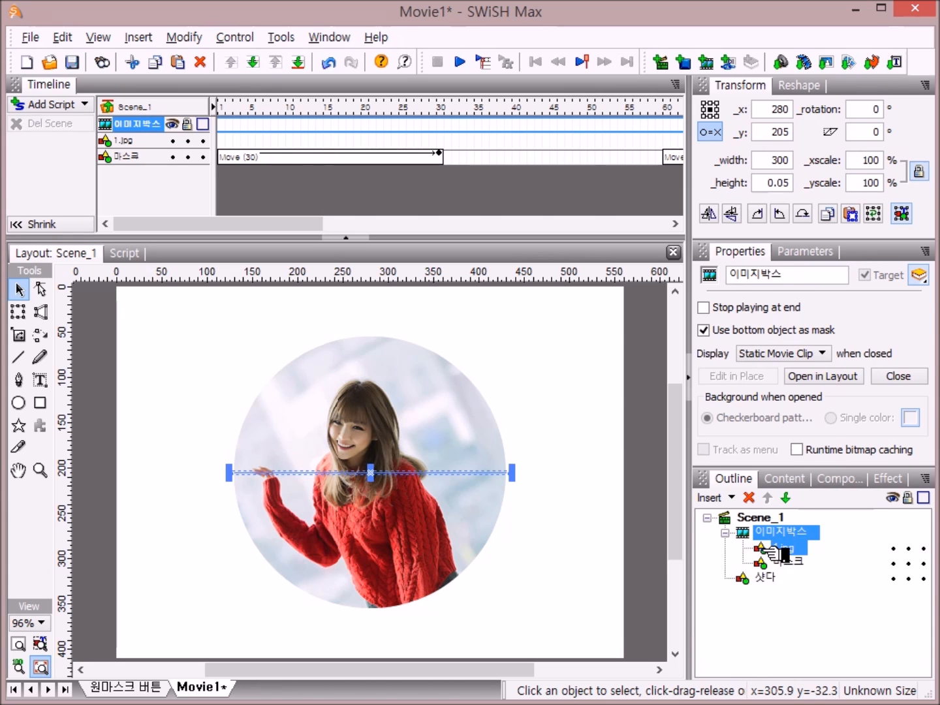
pyautogui.rightClick(779, 553)
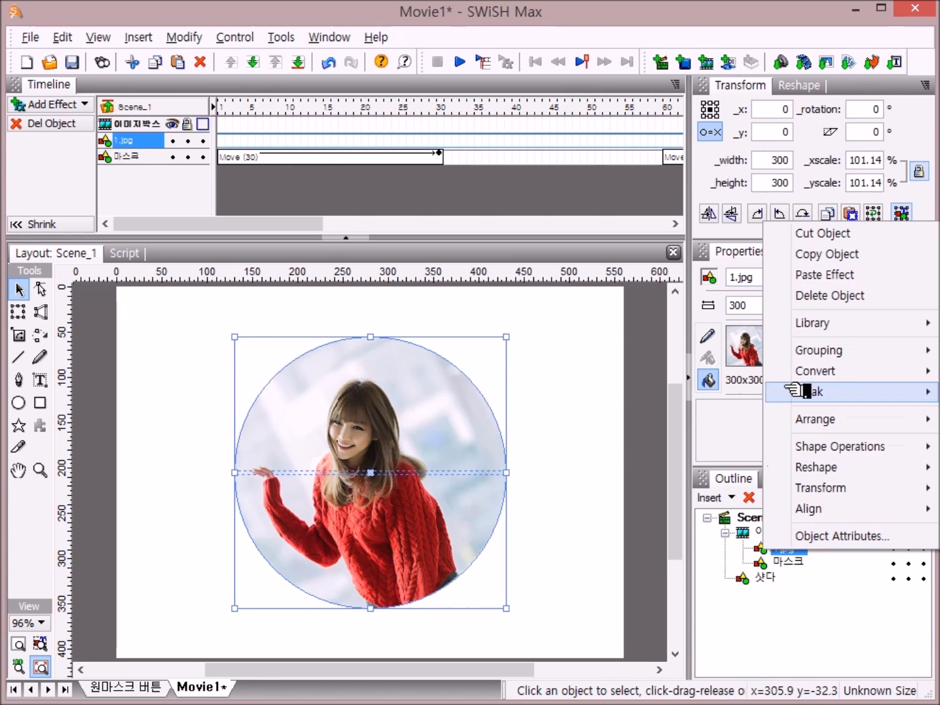
pyautogui.click(845, 257)
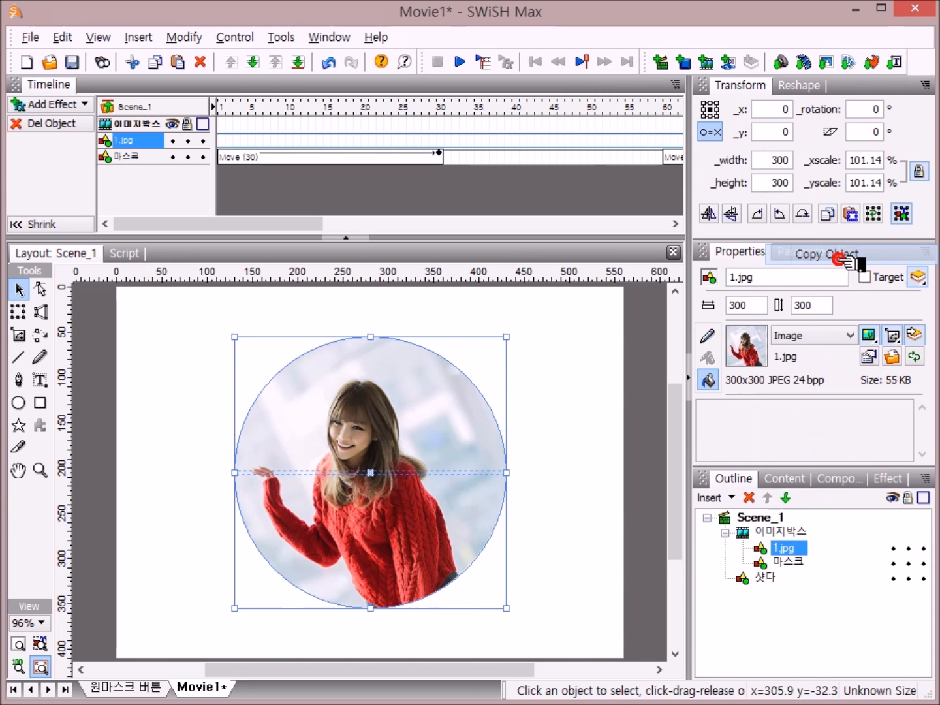
pyautogui.rightClick(777, 552)
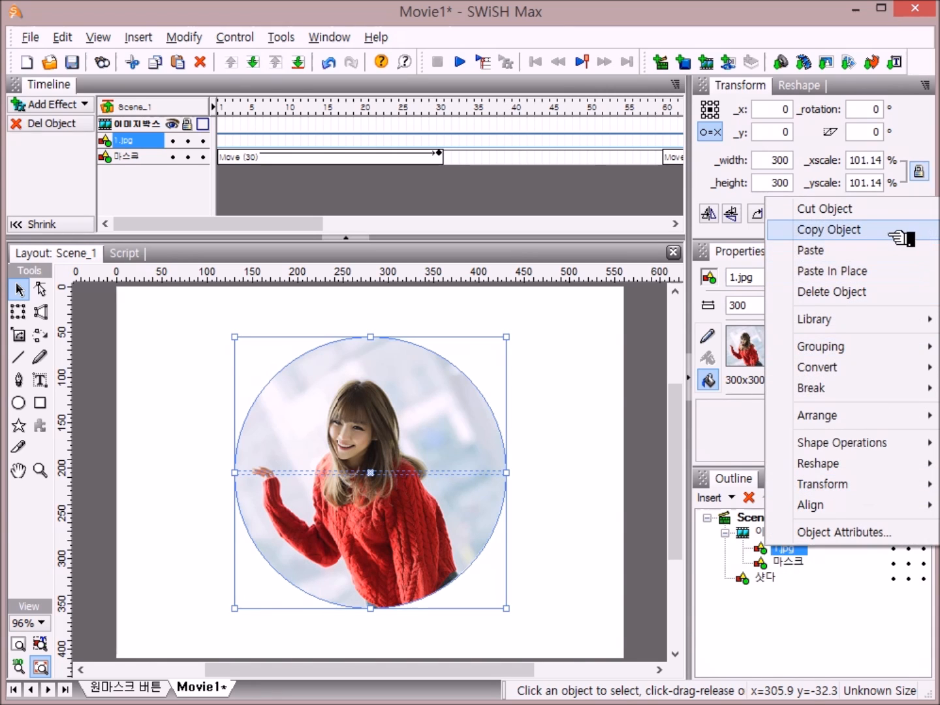
pyautogui.click(880, 272)
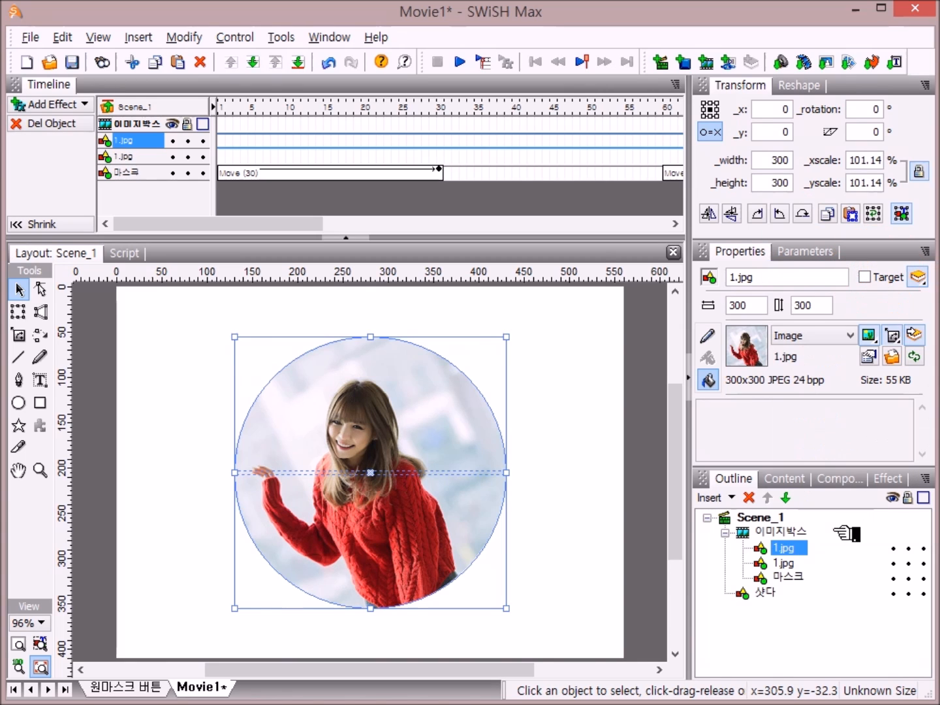
pyautogui.rightClick(778, 552)
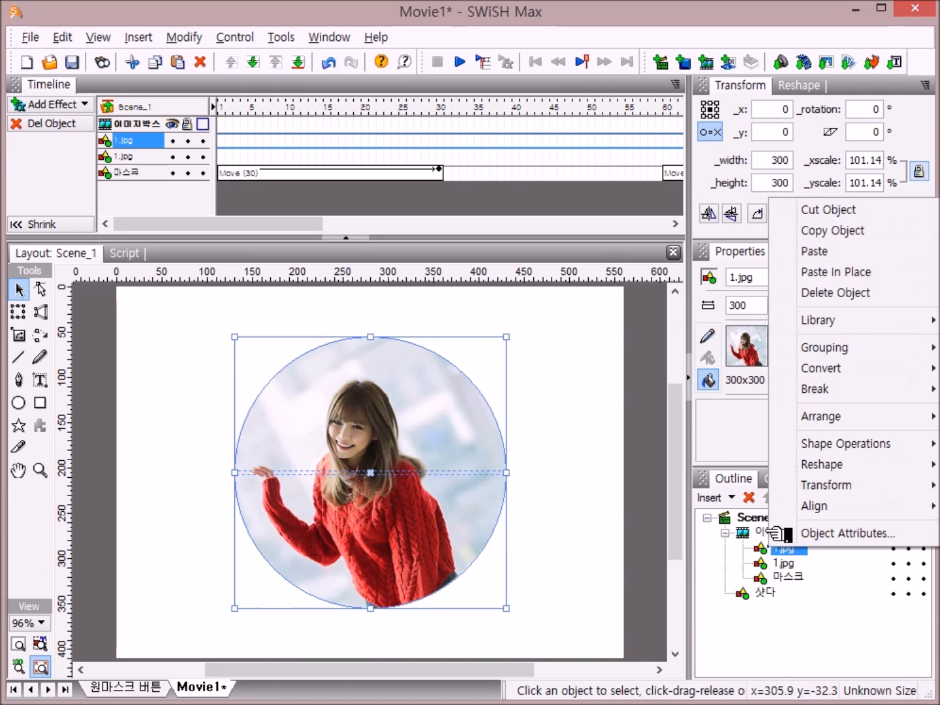
pyautogui.click(846, 271)
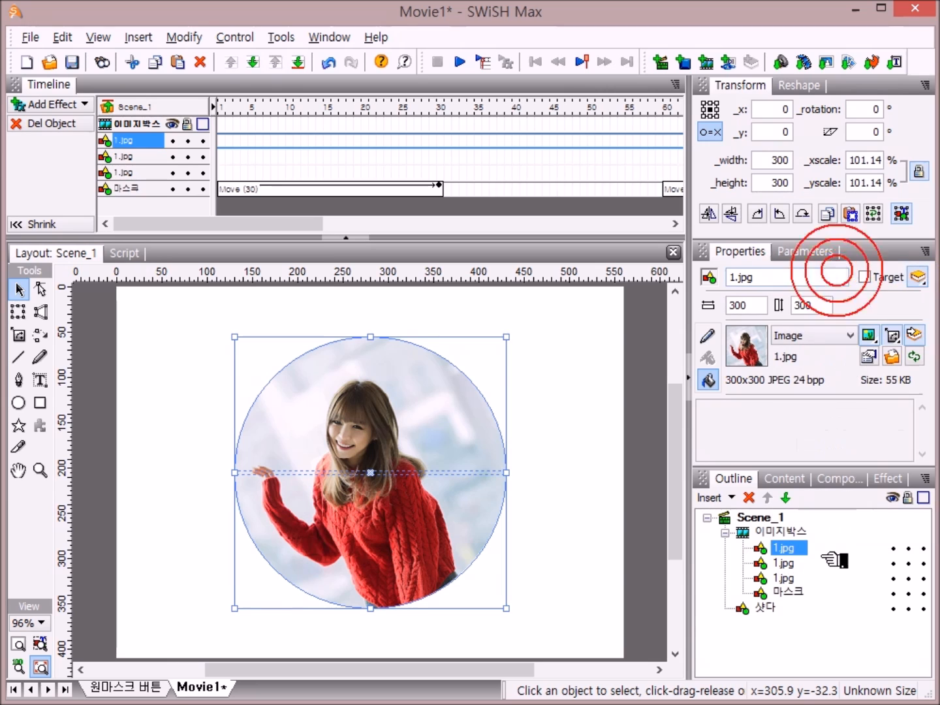
pyautogui.rightClick(780, 551)
pyautogui.click(837, 270)
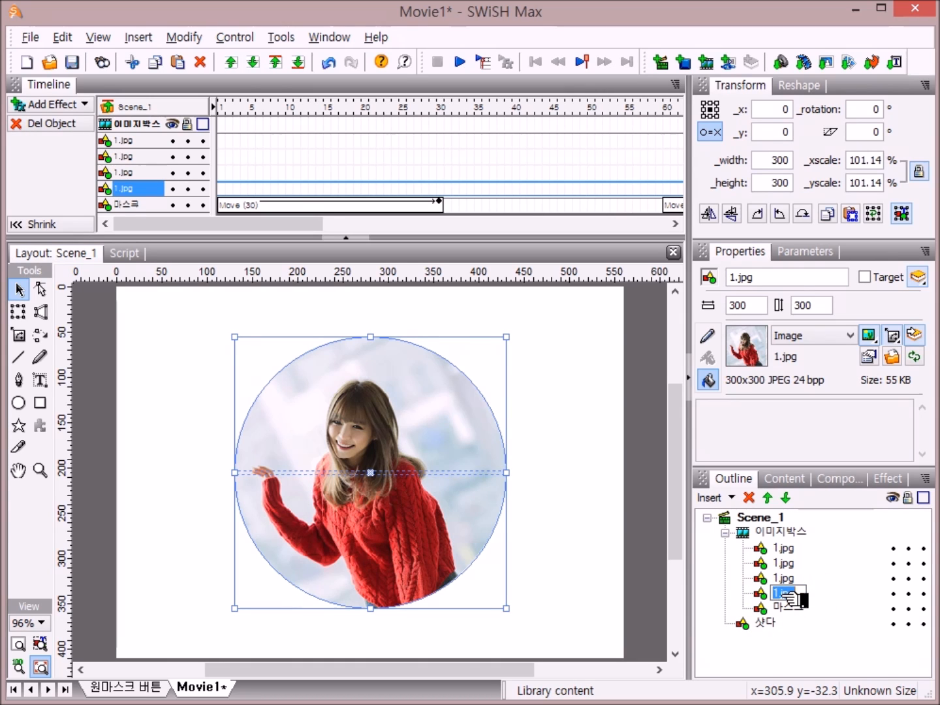
# Step: Rename the four 1.jpg objects inside 이미지박스 as 1, 2, 3 and 4, from the lowest in the stack upward
pyautogui.write('1')
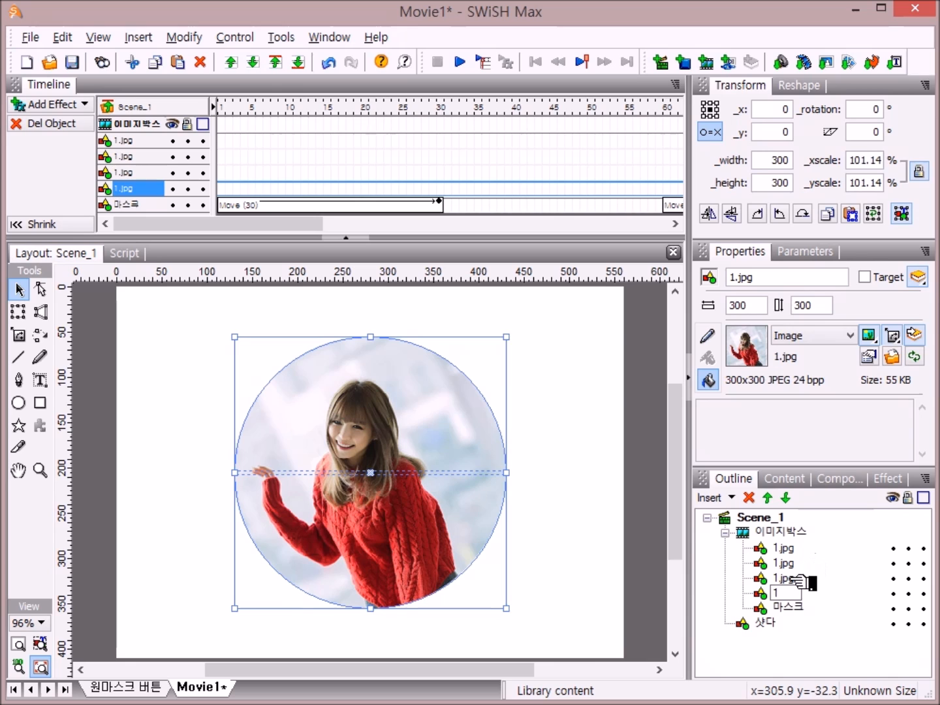
pyautogui.click(798, 579)
pyautogui.click(798, 578)
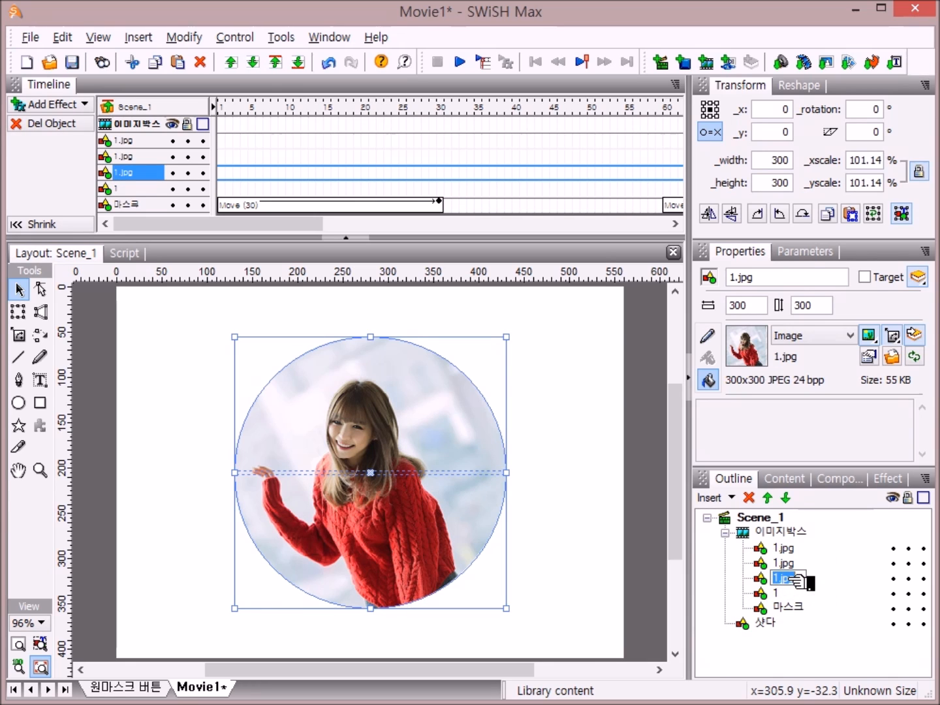
pyautogui.write('2')
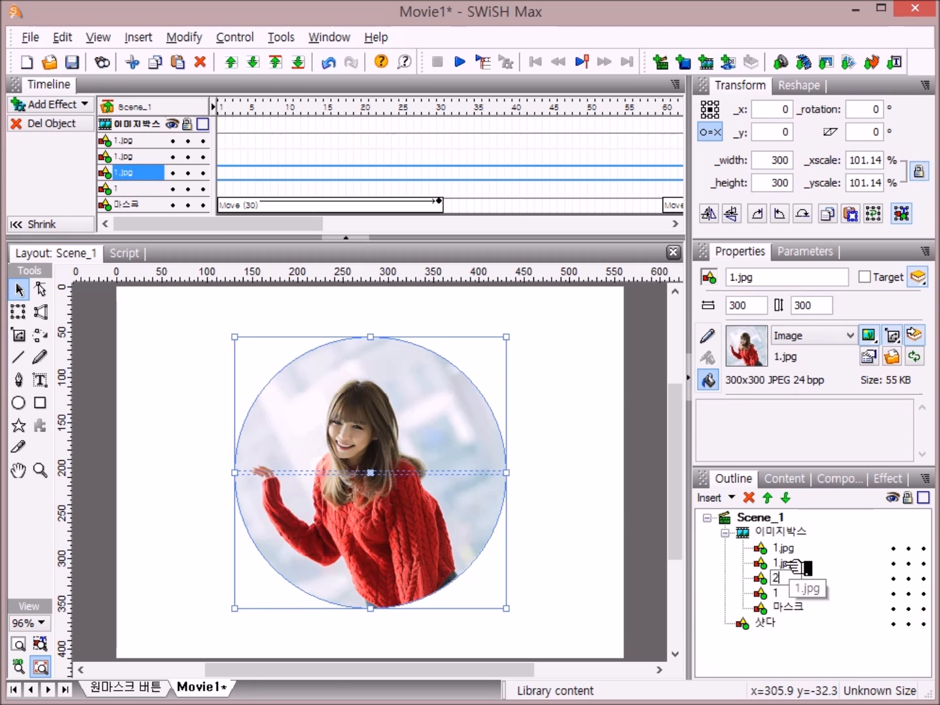
pyautogui.click(787, 563)
pyautogui.click(790, 563)
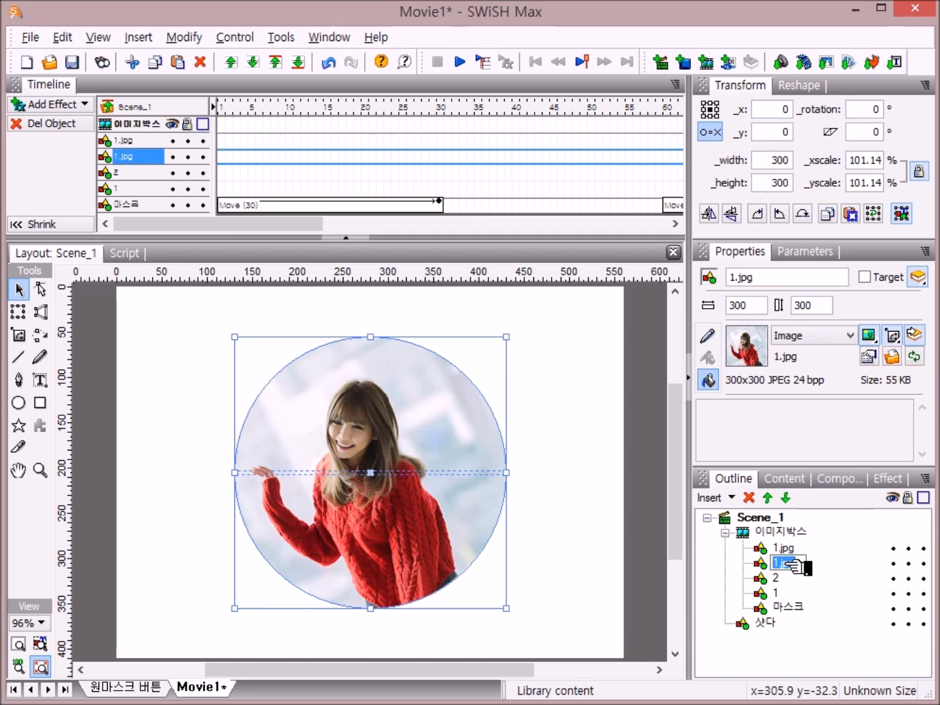
pyautogui.write('3')
pyautogui.click(787, 548)
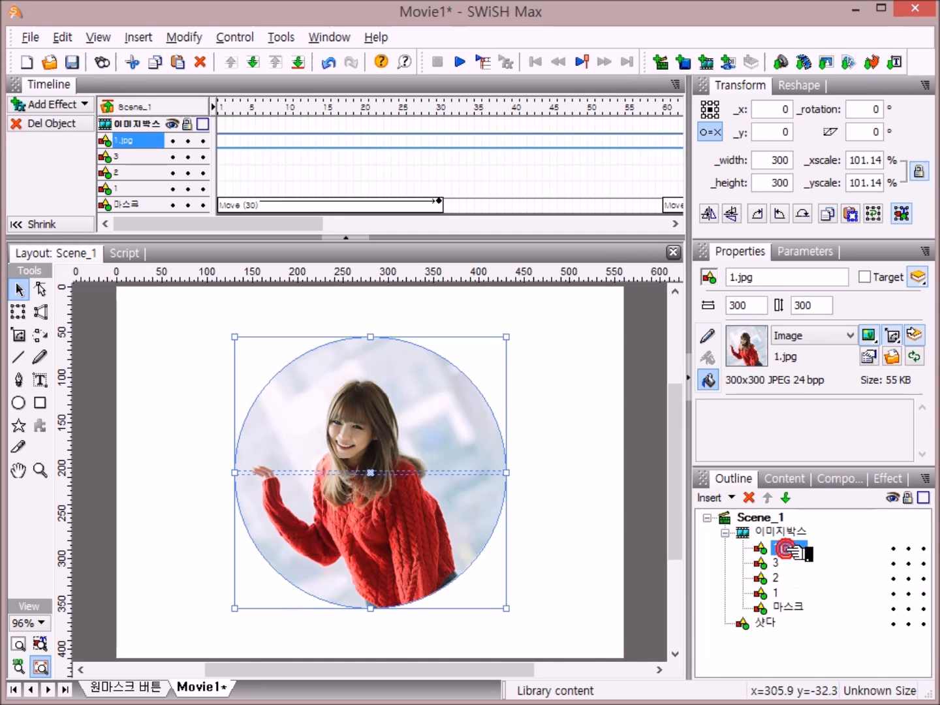
pyautogui.click(787, 548)
pyautogui.write('4')
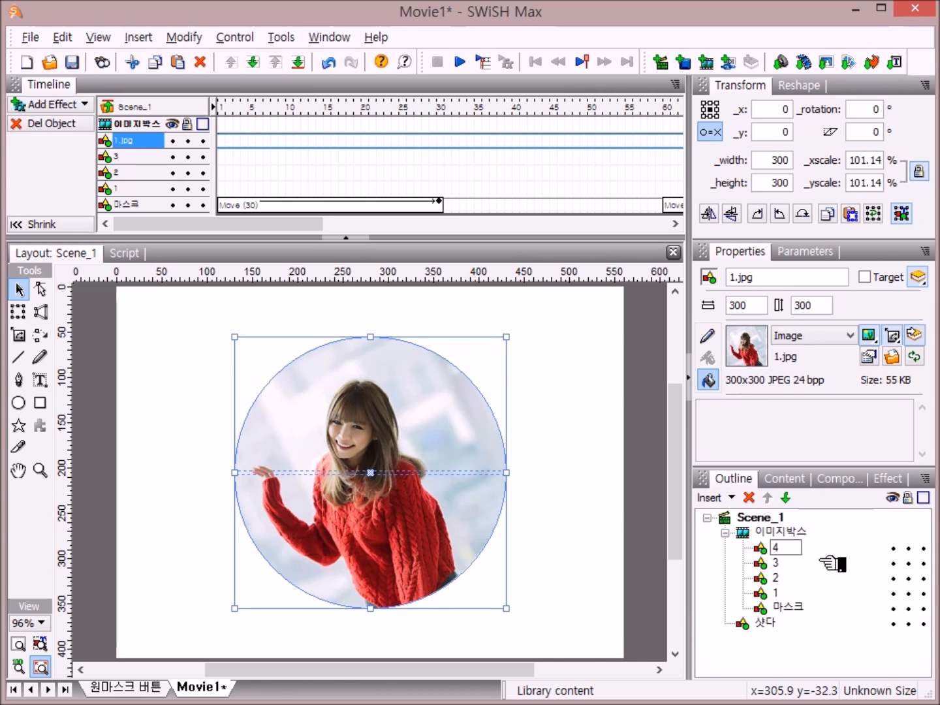
# Step: Load 1.jpg from the 인물사진 folder as the fill image of object 1 and 2.jpg as that of object 2
pyautogui.click(776, 594)
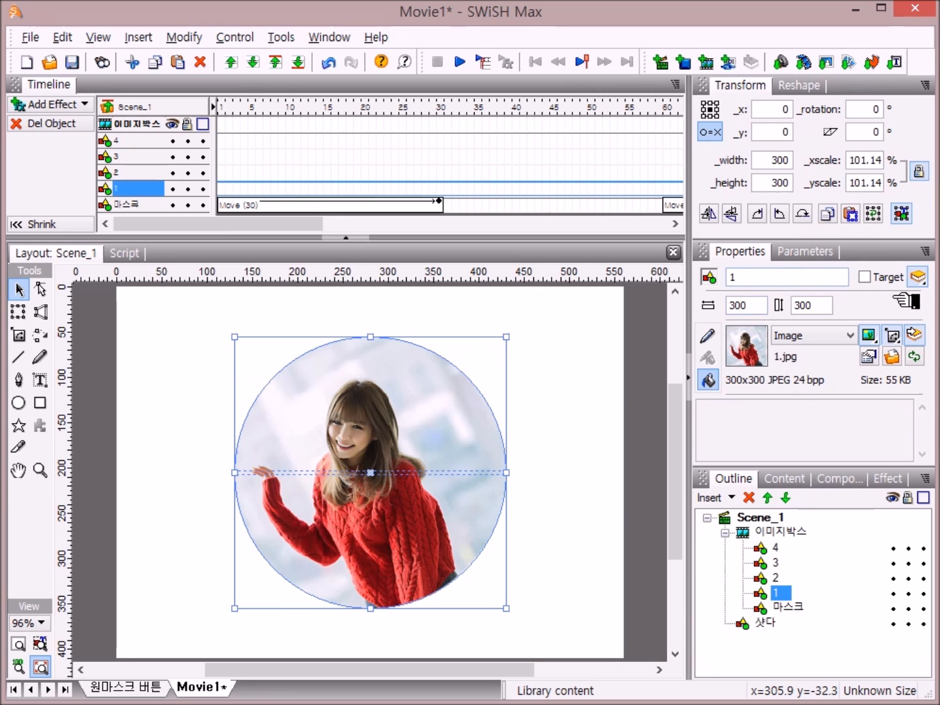
pyautogui.click(912, 357)
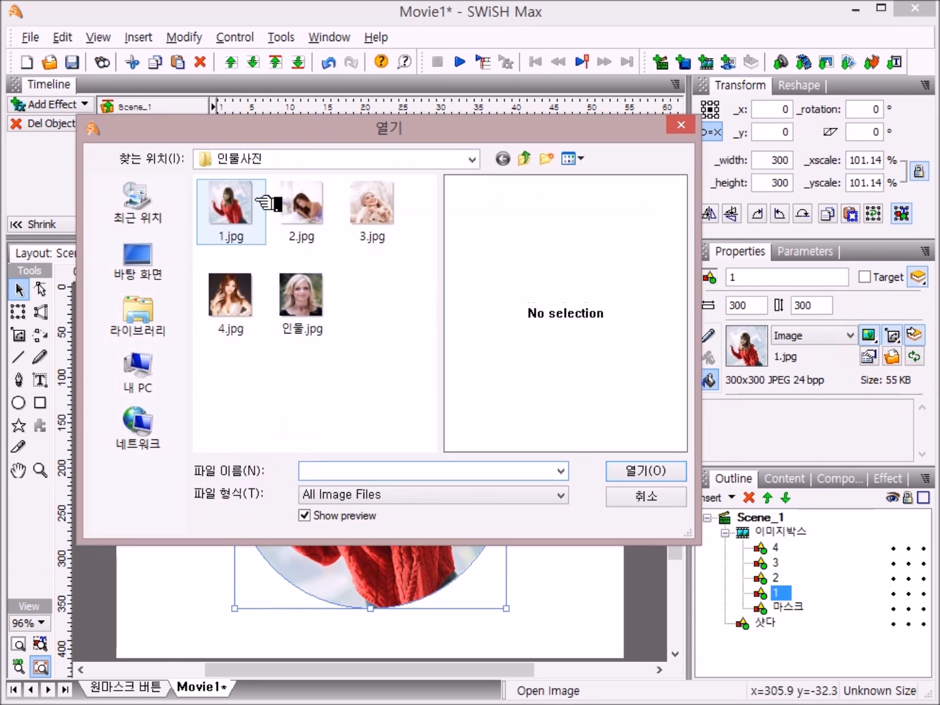
pyautogui.doubleClick(248, 210)
pyautogui.moveTo(749, 562); pyautogui.dragTo(770, 579)
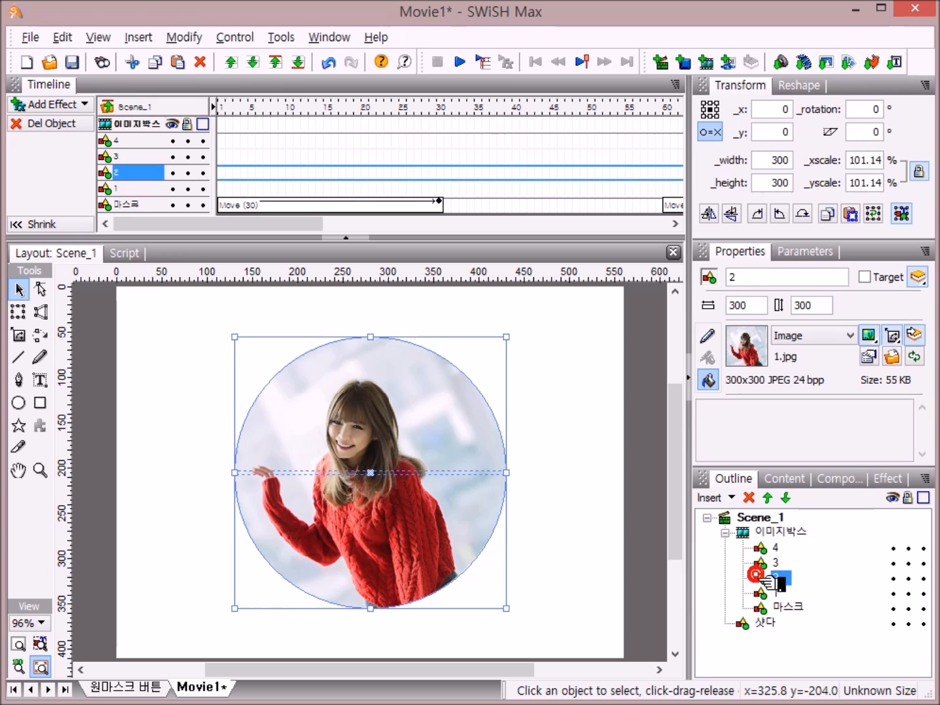
pyautogui.click(895, 356)
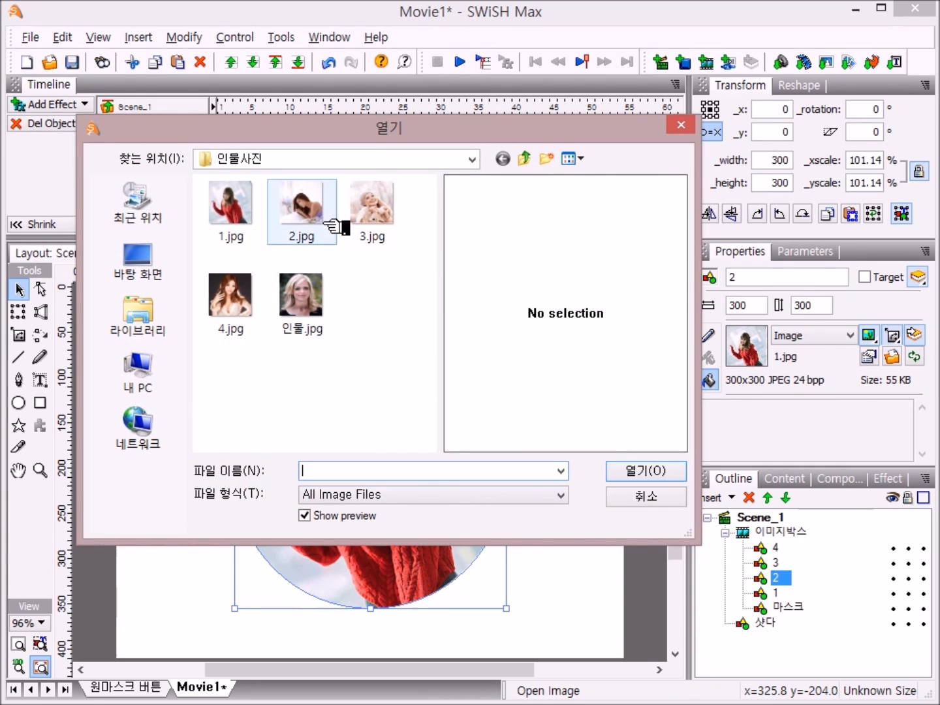
pyautogui.doubleClick(304, 214)
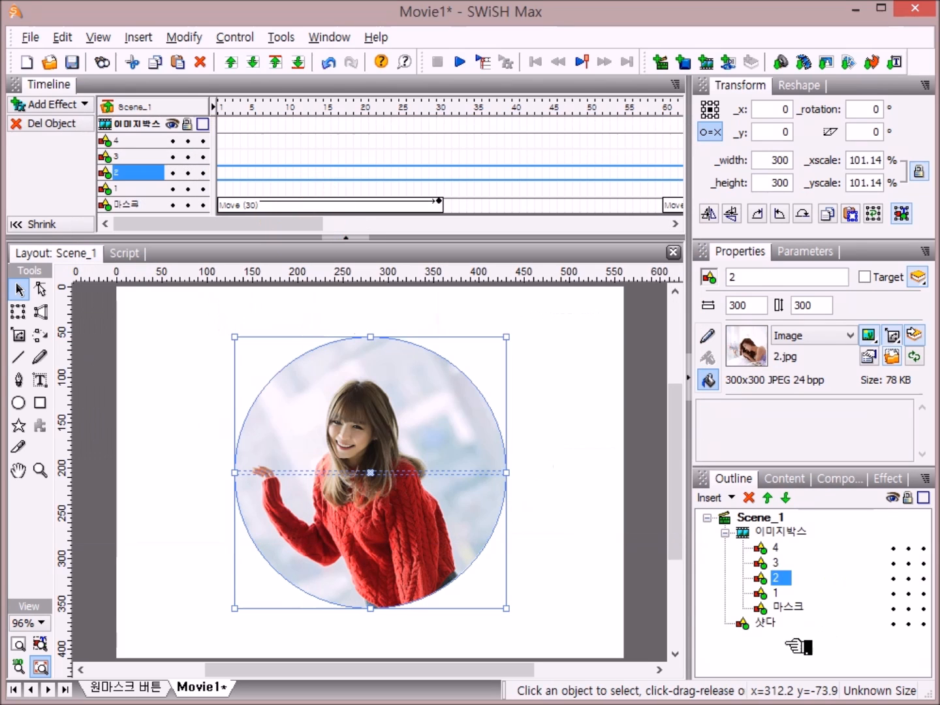
# Step: Load 3.jpg from the 인물사진 folder as the fill image of object 3 and 4.jpg as that of object 4
pyautogui.click(775, 563)
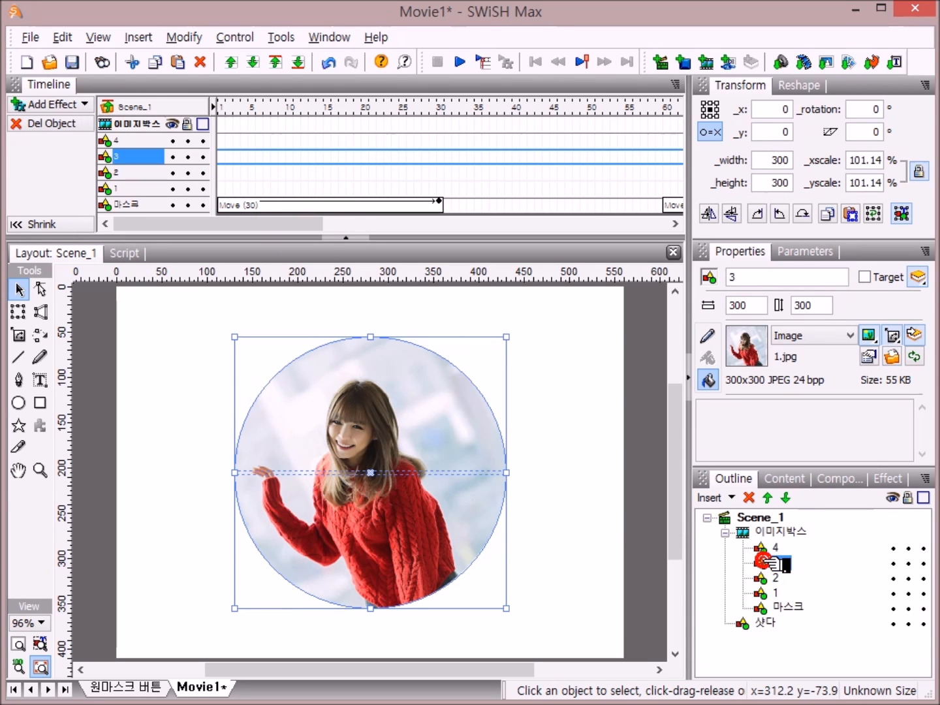
pyautogui.click(896, 356)
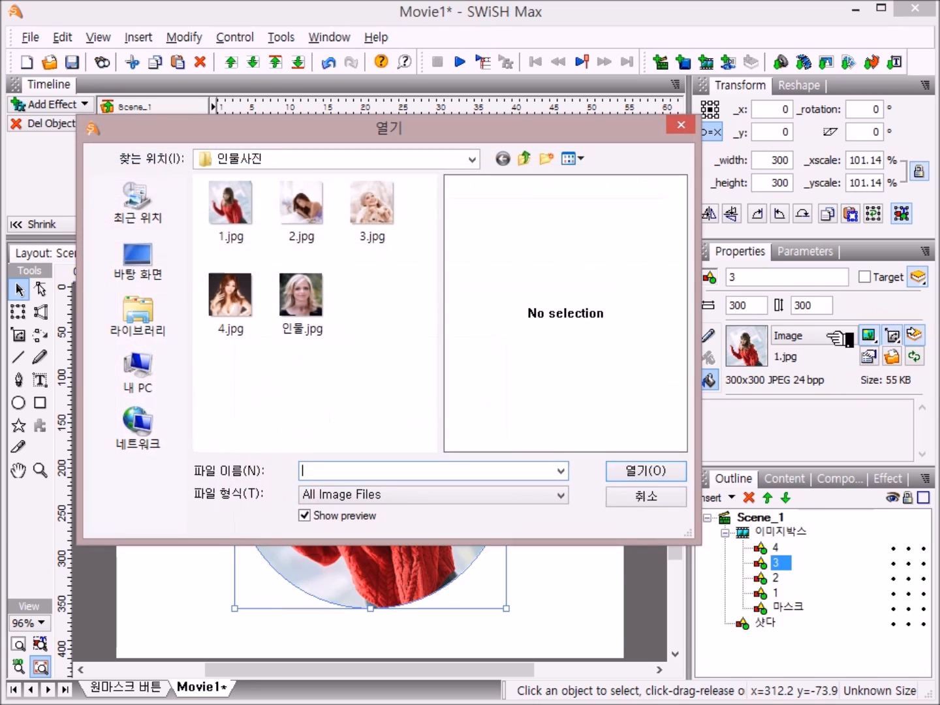
pyautogui.doubleClick(365, 216)
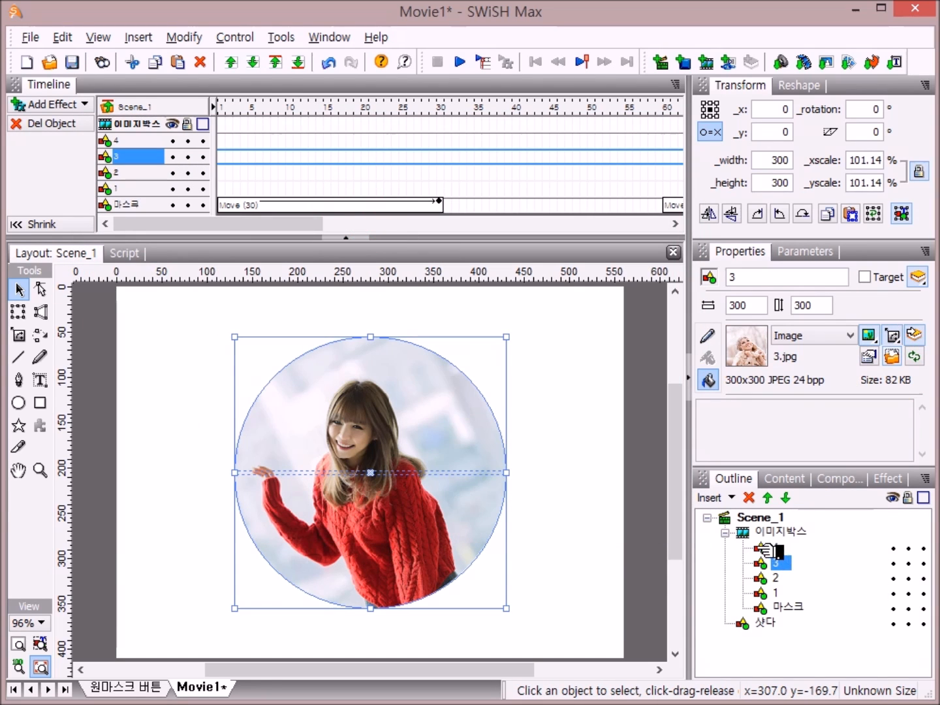
pyautogui.click(775, 548)
pyautogui.click(892, 357)
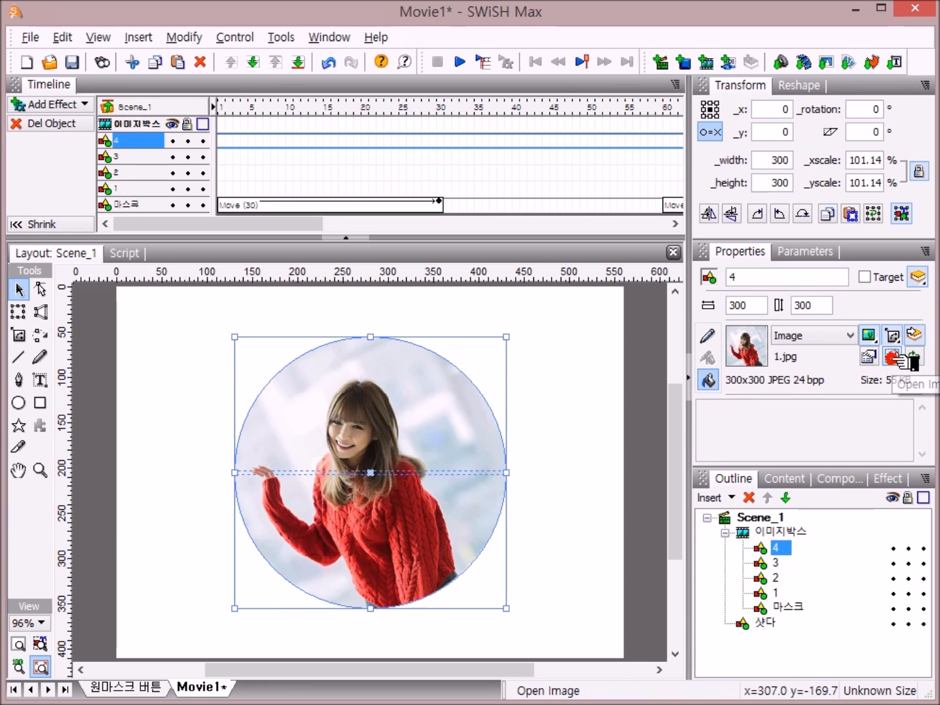
pyautogui.click(222, 304)
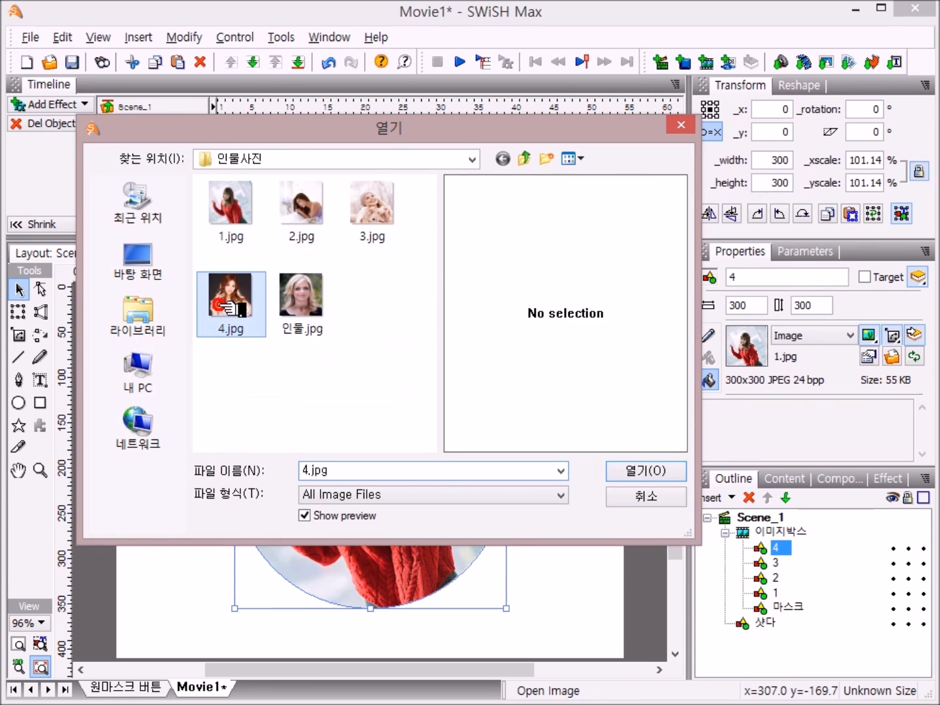
pyautogui.doubleClick(225, 304)
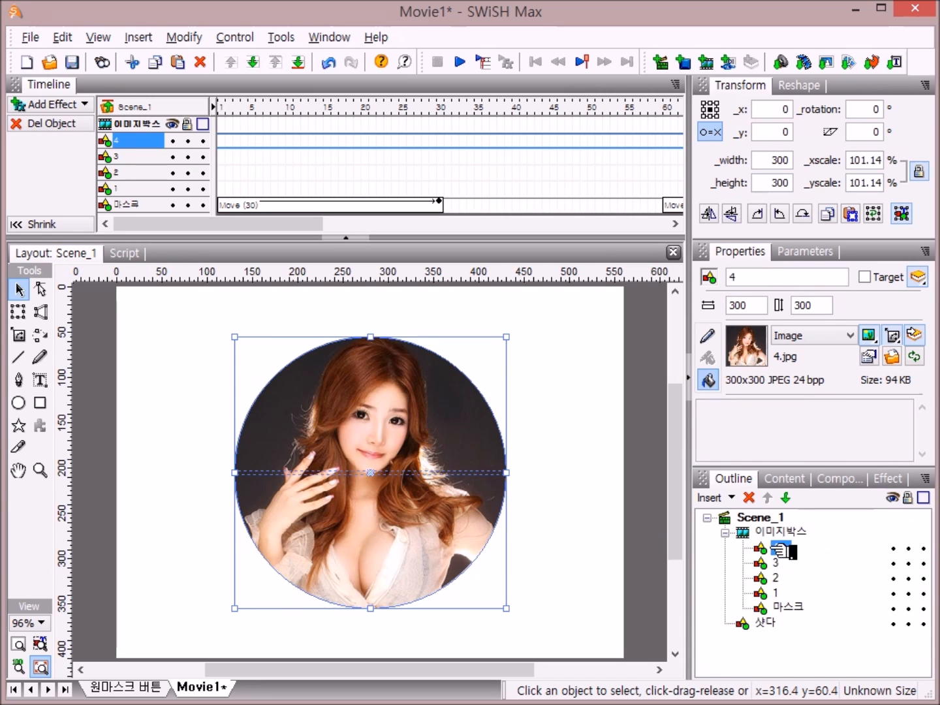
# Step: Group objects 1 through 4 inside 이미지박스 together as a movie clip, leaving out the 마스크 shape
pyautogui.moveTo(781, 551); pyautogui.dragTo(772, 591)
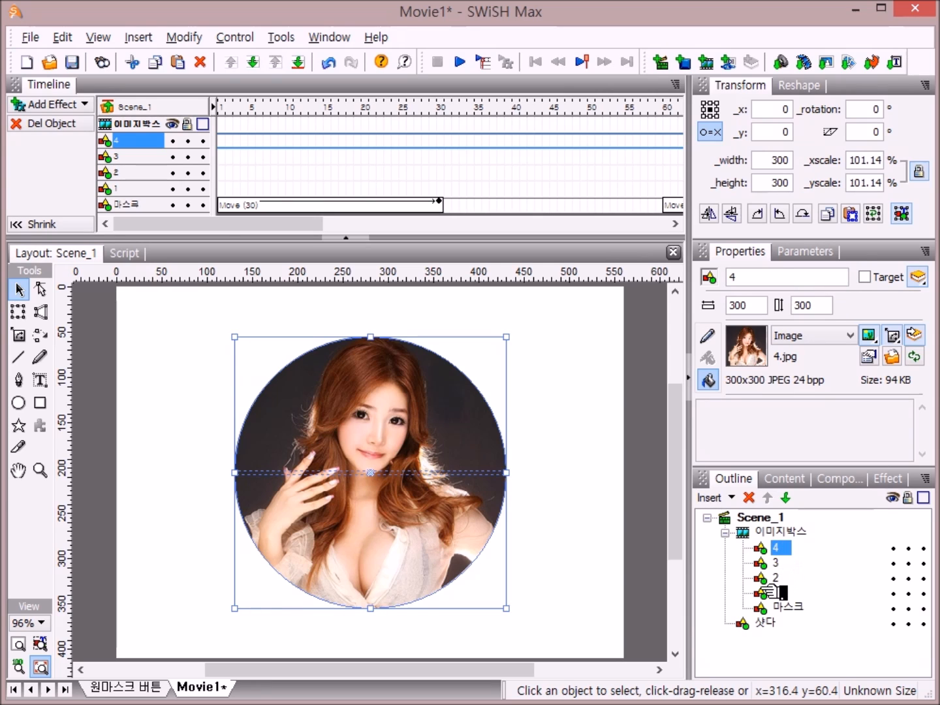
pyautogui.keyDown('shift'); pyautogui.click(772, 592); pyautogui.keyUp('shift')
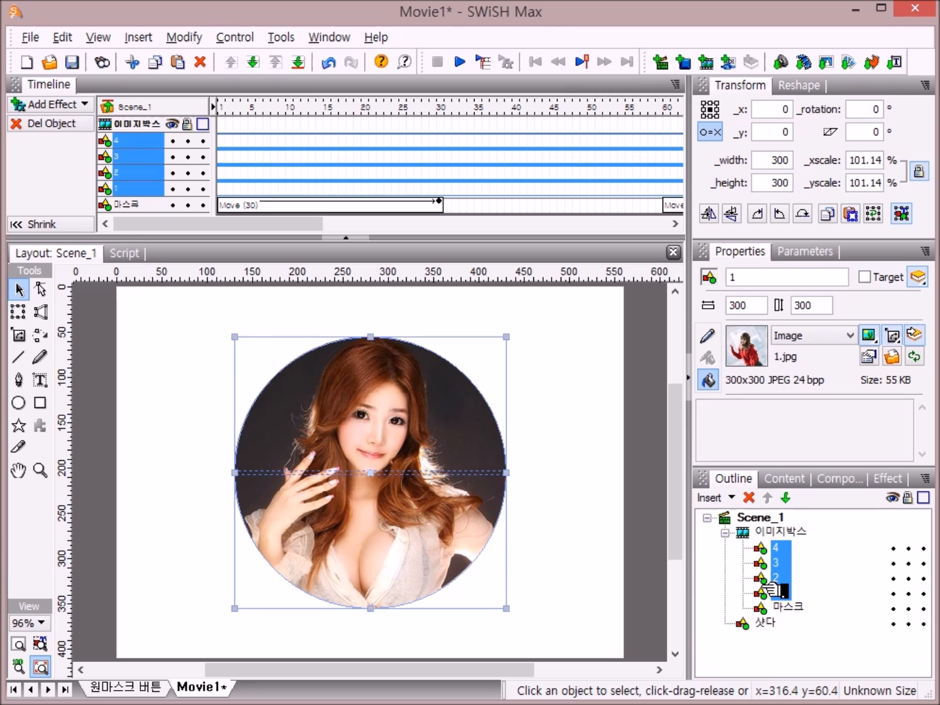
pyautogui.moveTo(774, 583); pyautogui.dragTo(758, 555)
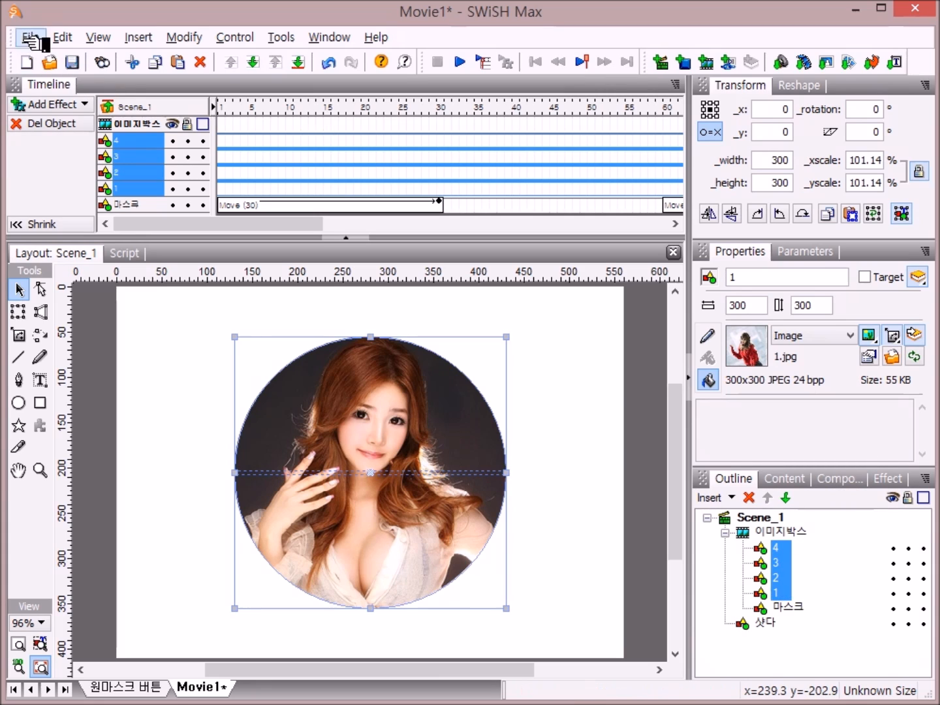
pyautogui.click(190, 38)
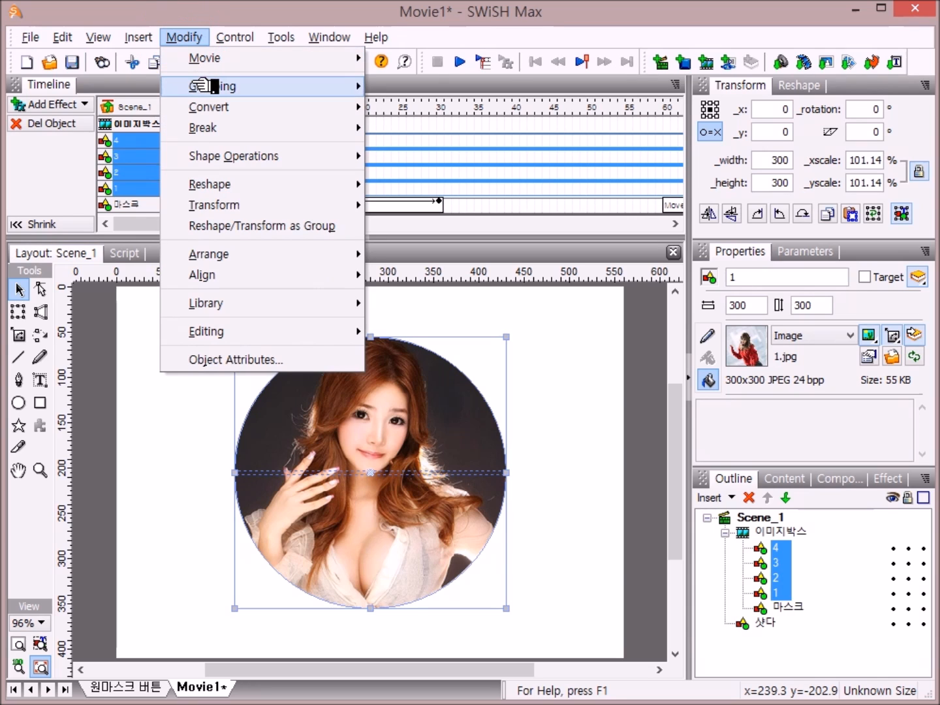
pyautogui.moveTo(235, 87)
pyautogui.click(487, 128)
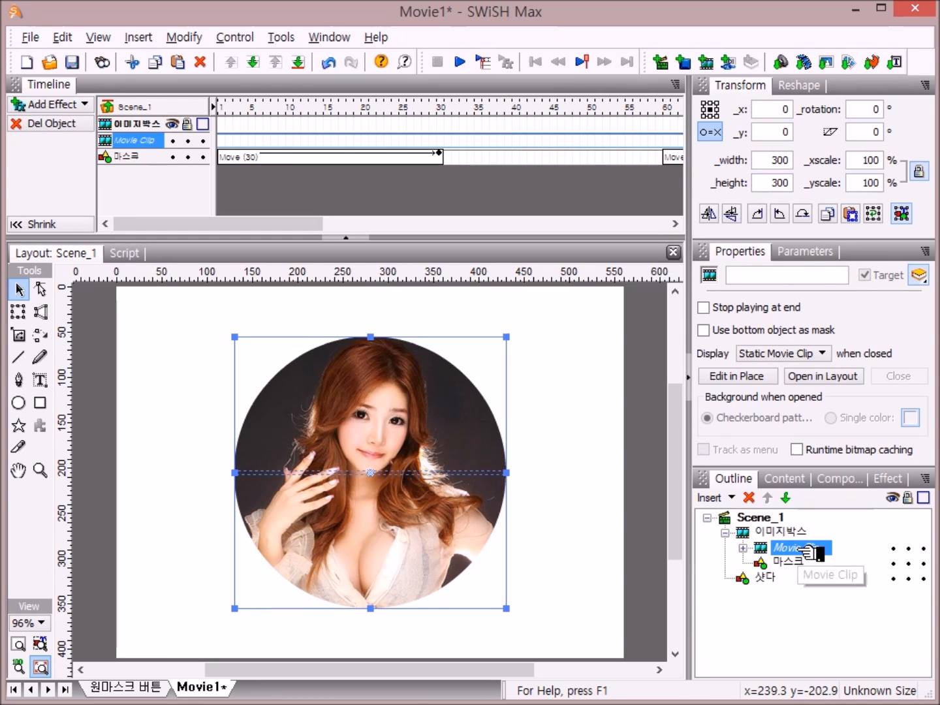
# Step: Rename the new movie clip inside 이미지박스 as 이미지
pyautogui.click(807, 550)
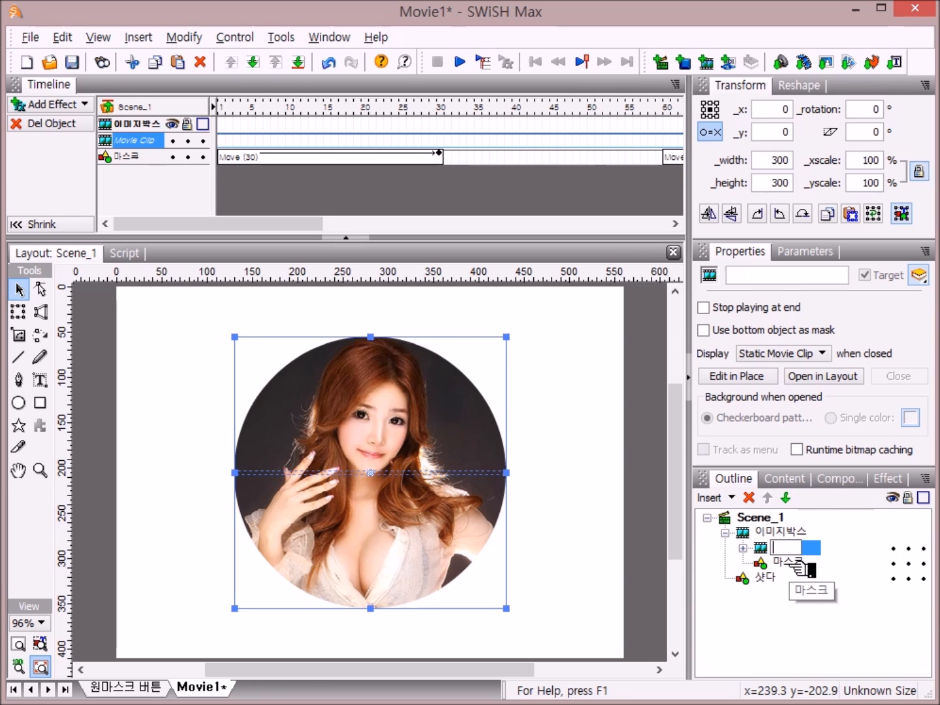
pyautogui.write('ㅇ')
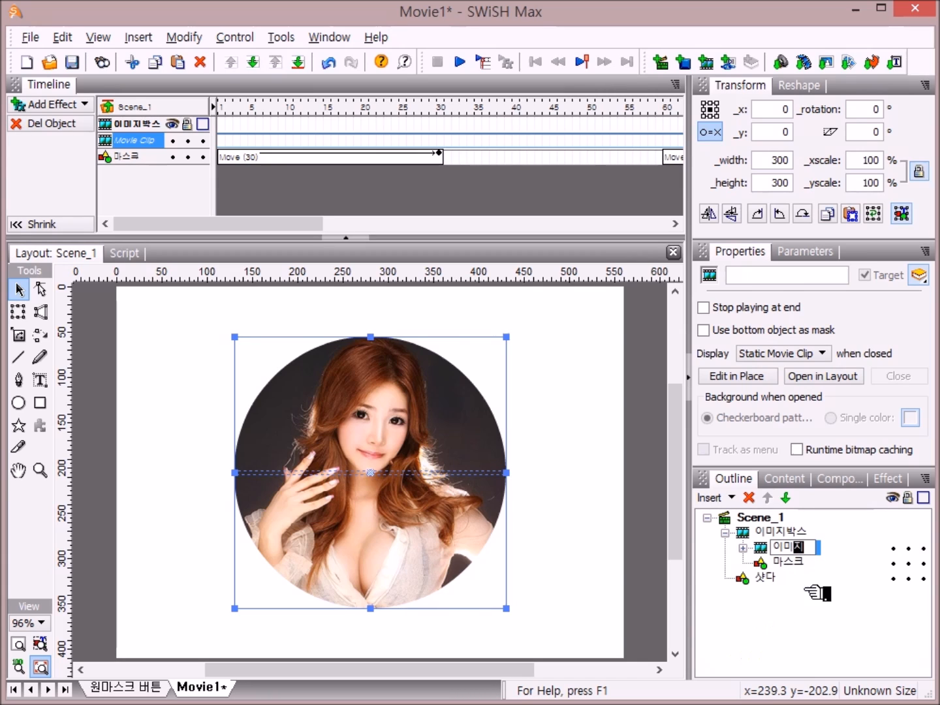
pyautogui.write('미지')
# Step: Add a Place effect at frame 1 to all four image objects inside the 이미지 clip
pyautogui.click(743, 548)
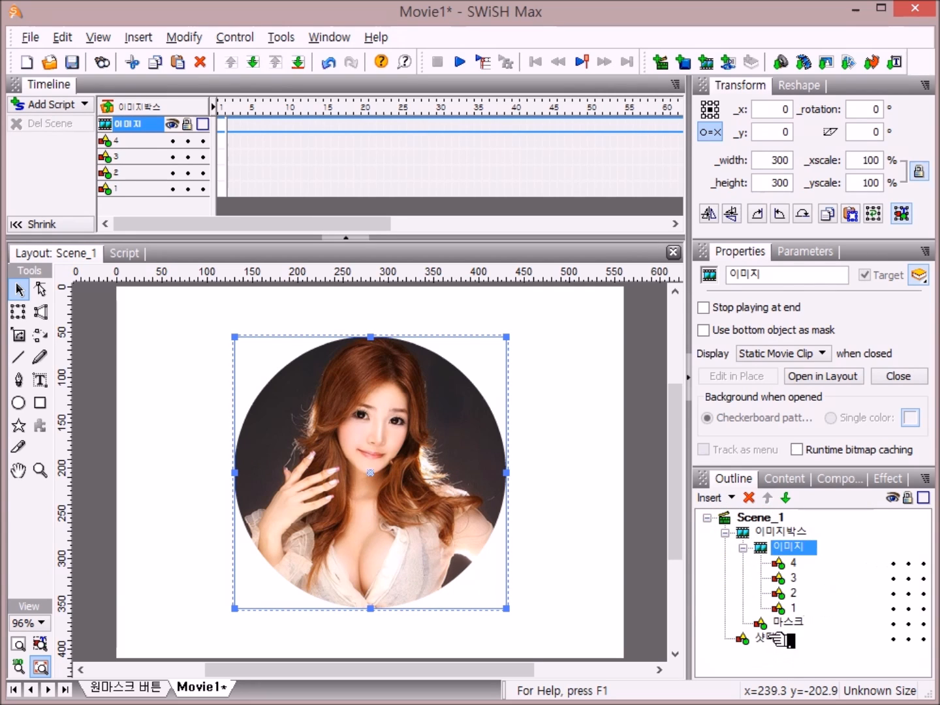
pyautogui.click(786, 609)
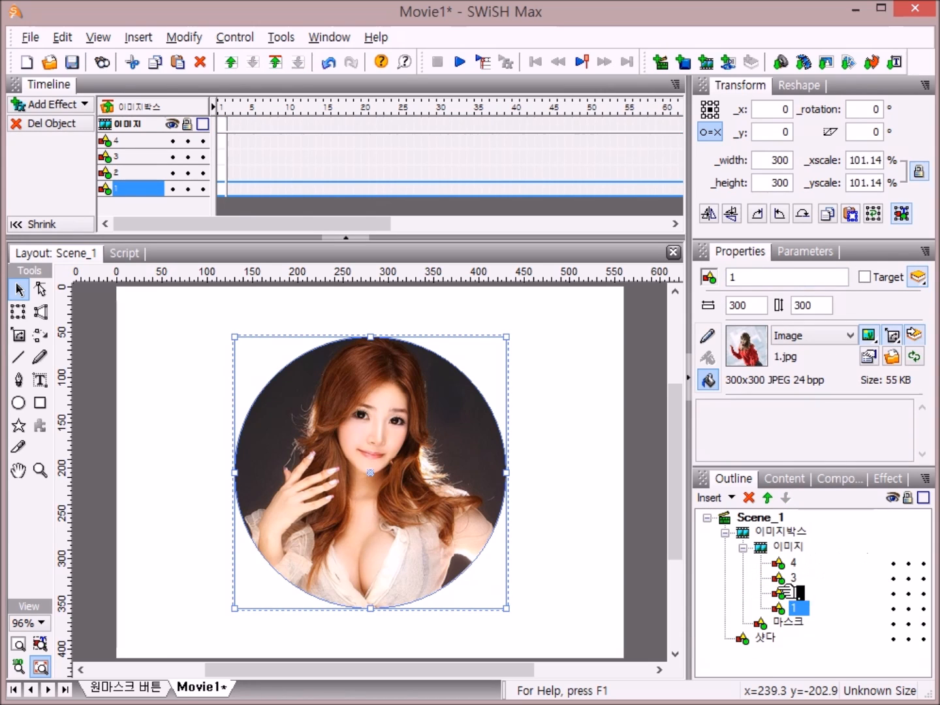
pyautogui.keyDown('shift'); pyautogui.click(788, 563); pyautogui.keyUp('shift')
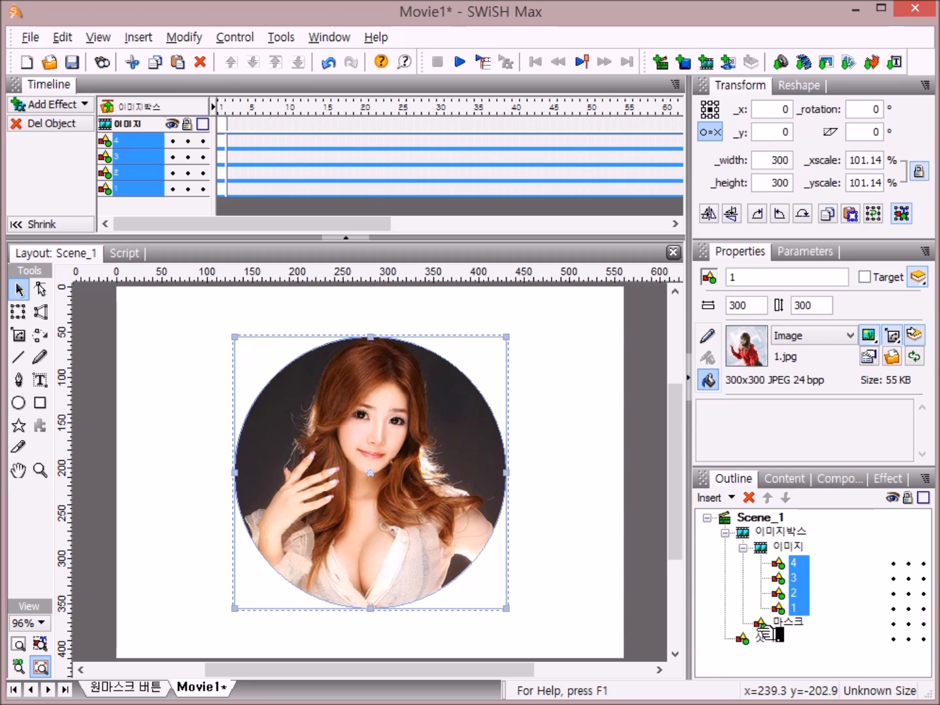
pyautogui.rightClick(234, 147)
pyautogui.click(295, 322)
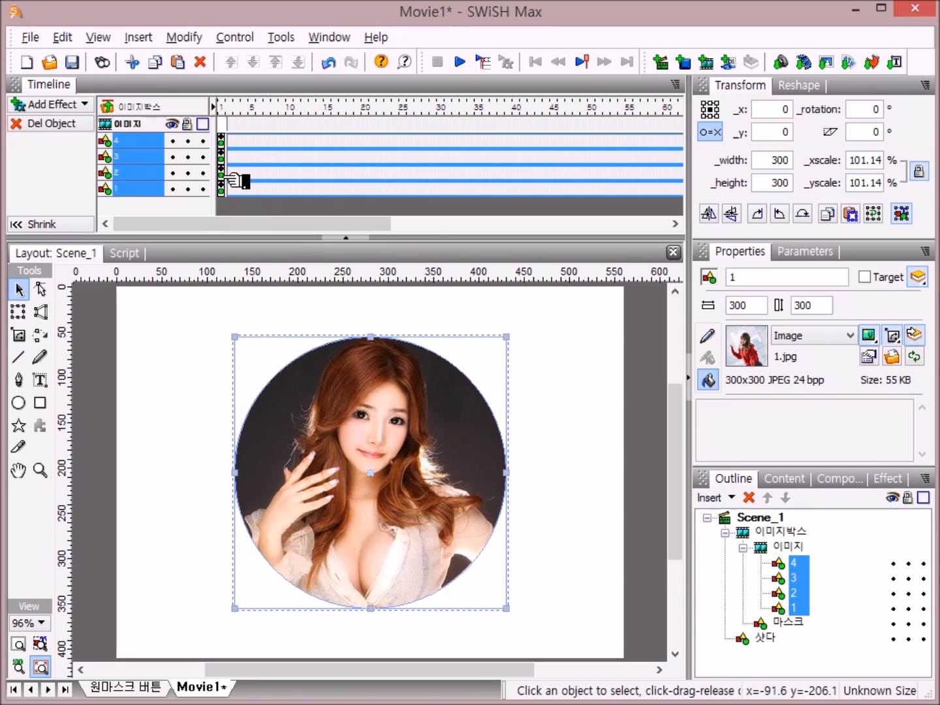
# Step: Shift the Place effects of objects 2, 3 and 4 to frames 2, 3 and 4 respectively
pyautogui.click(147, 189)
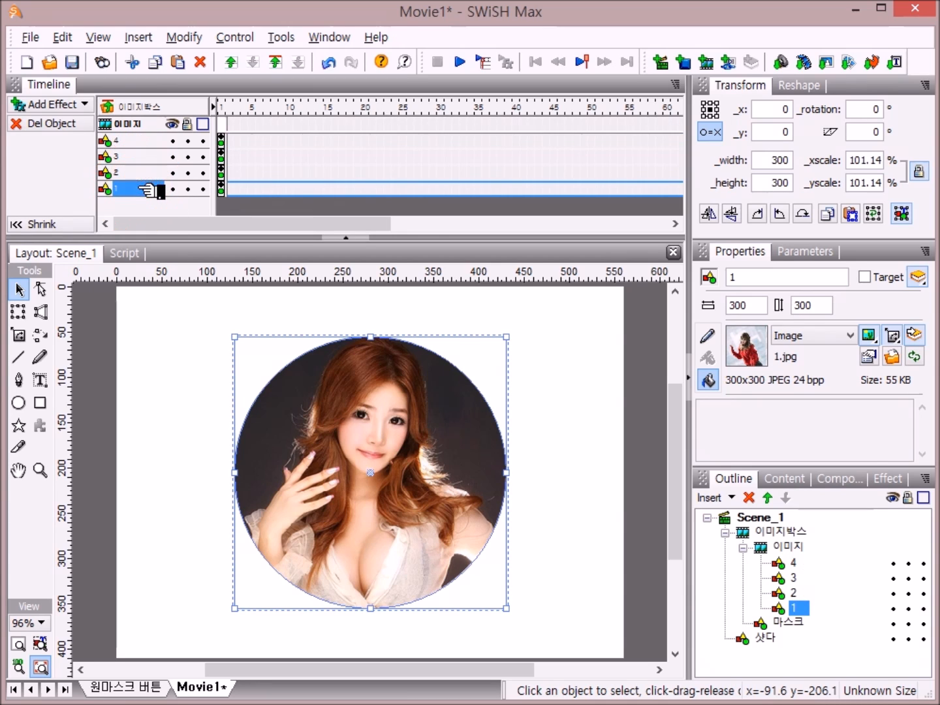
pyautogui.click(220, 171)
pyautogui.click(229, 173)
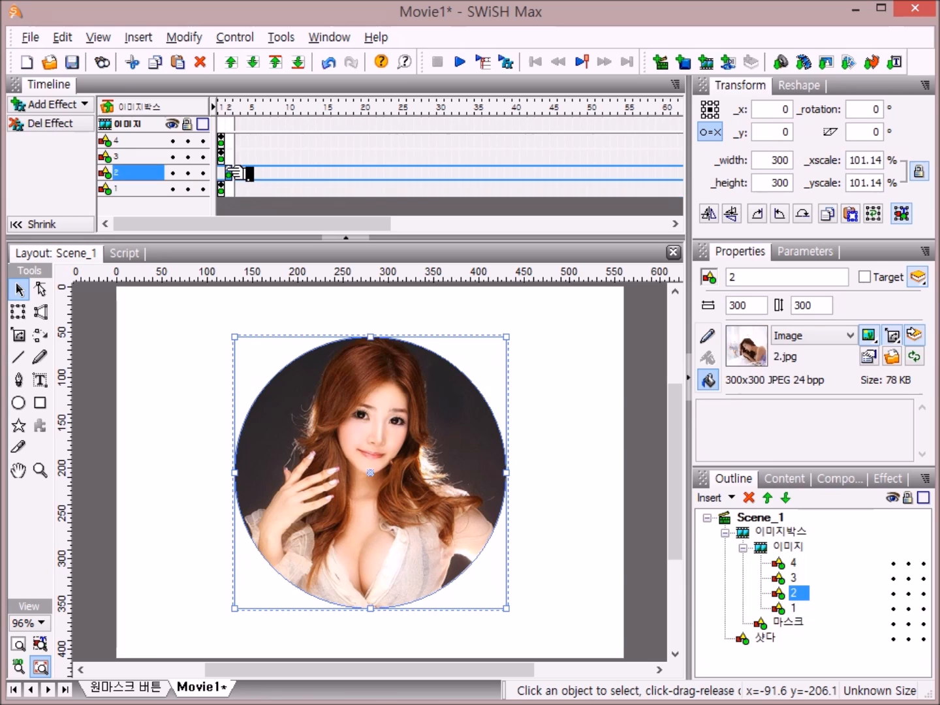
pyautogui.click(220, 157)
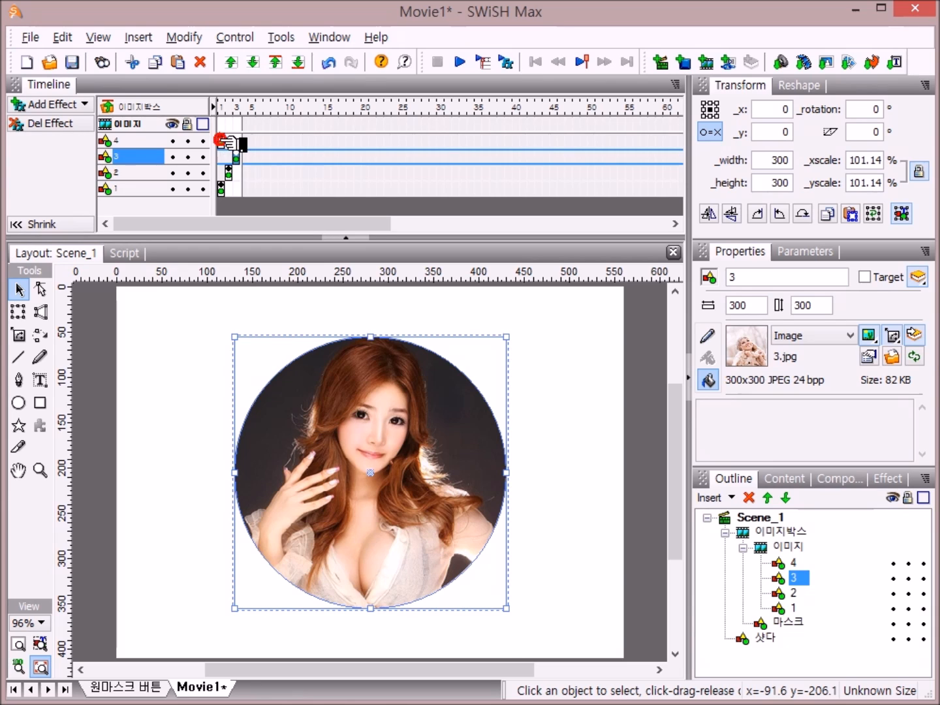
pyautogui.moveTo(227, 140); pyautogui.dragTo(251, 143)
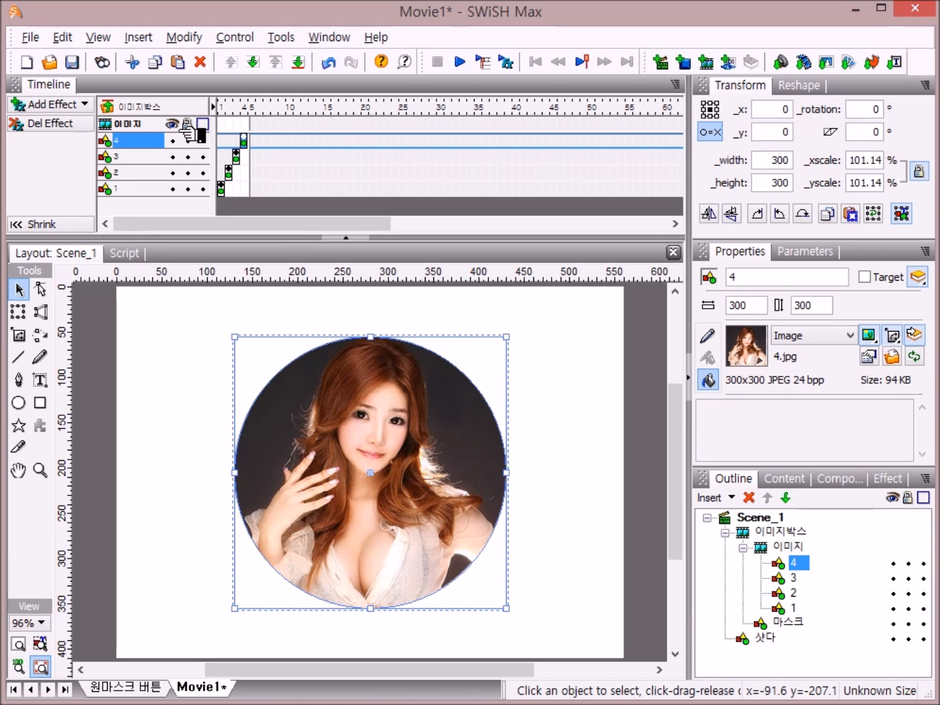
# Step: Add a stop() action at frame 1 of the 이미지 clip, then collapse 이미지 and 이미지박스 in the object tree
pyautogui.rightClick(222, 124)
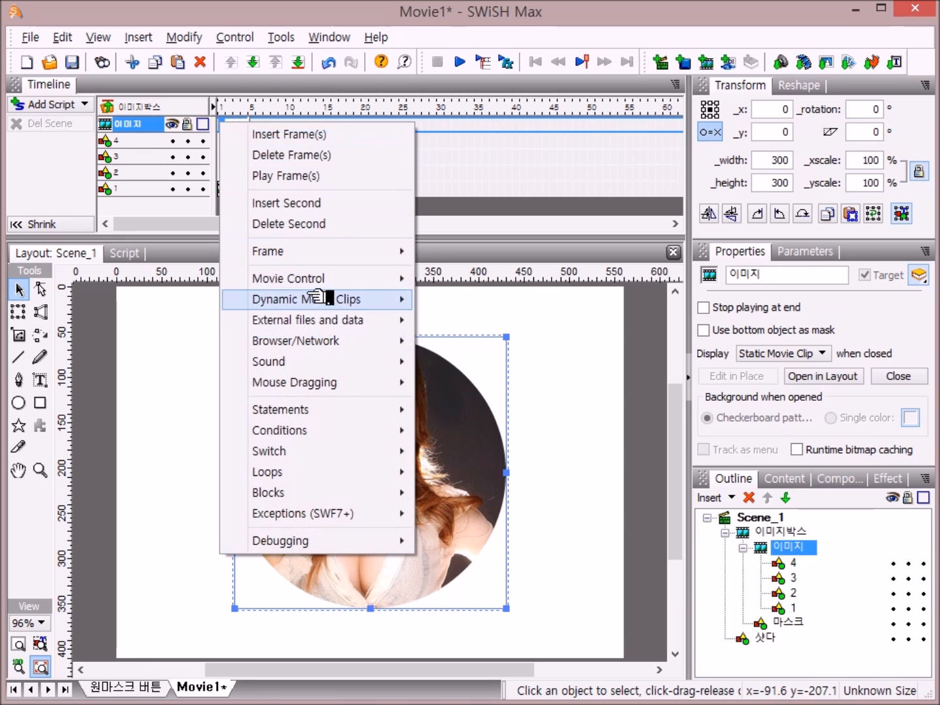
pyautogui.moveTo(307, 277)
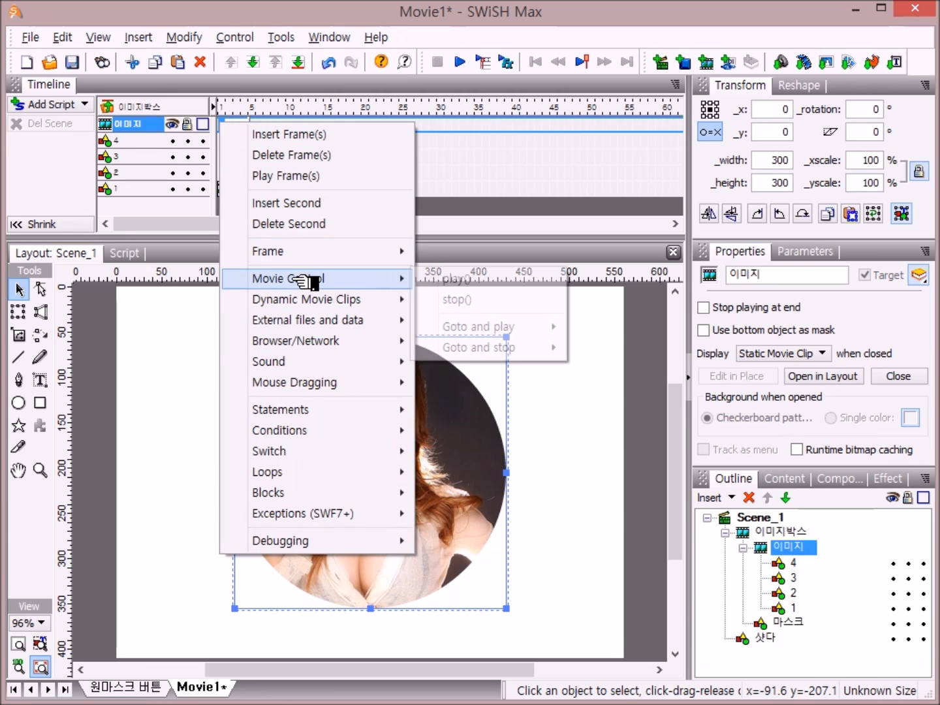
pyautogui.click(489, 301)
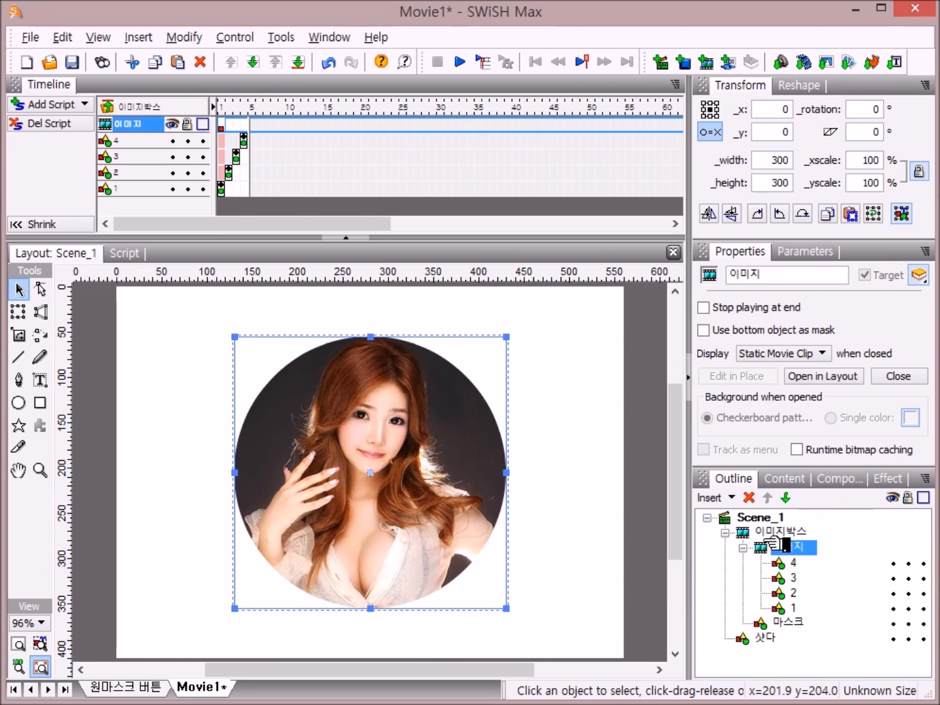
pyautogui.click(743, 549)
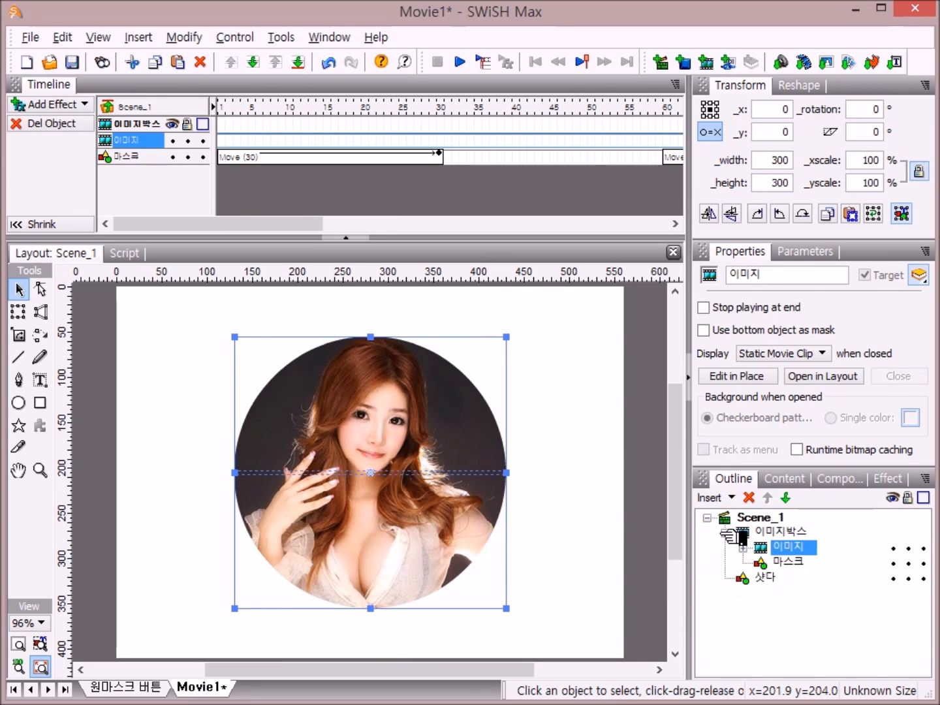
pyautogui.click(726, 532)
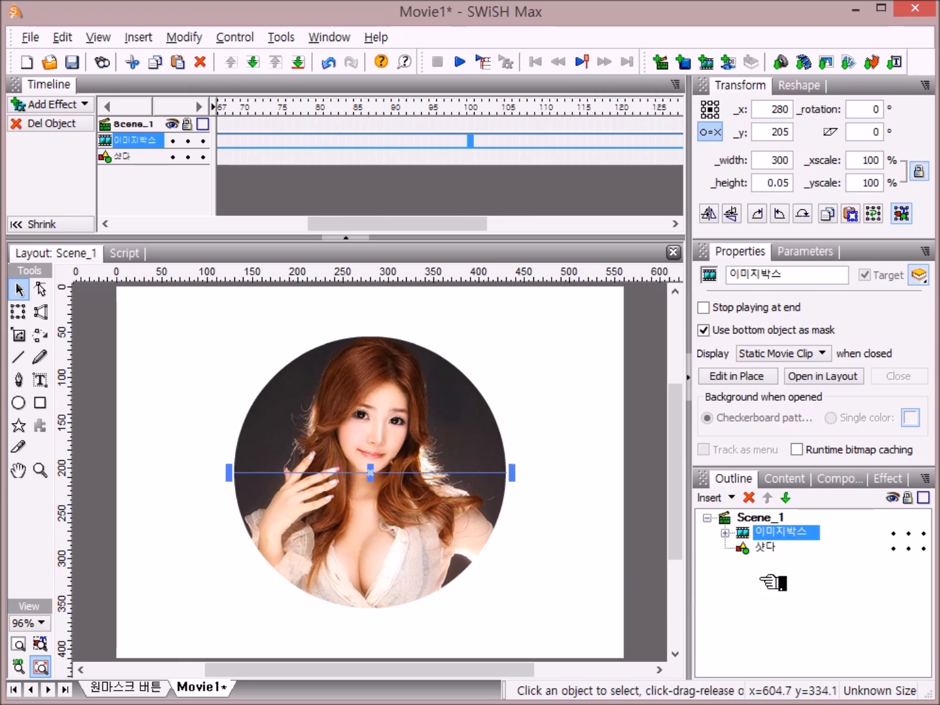
# Step: Draw a small ellipse filled with 4.jpg in Scene_1, below and left of the large photo, and set its width and height to 50
pyautogui.click(759, 518)
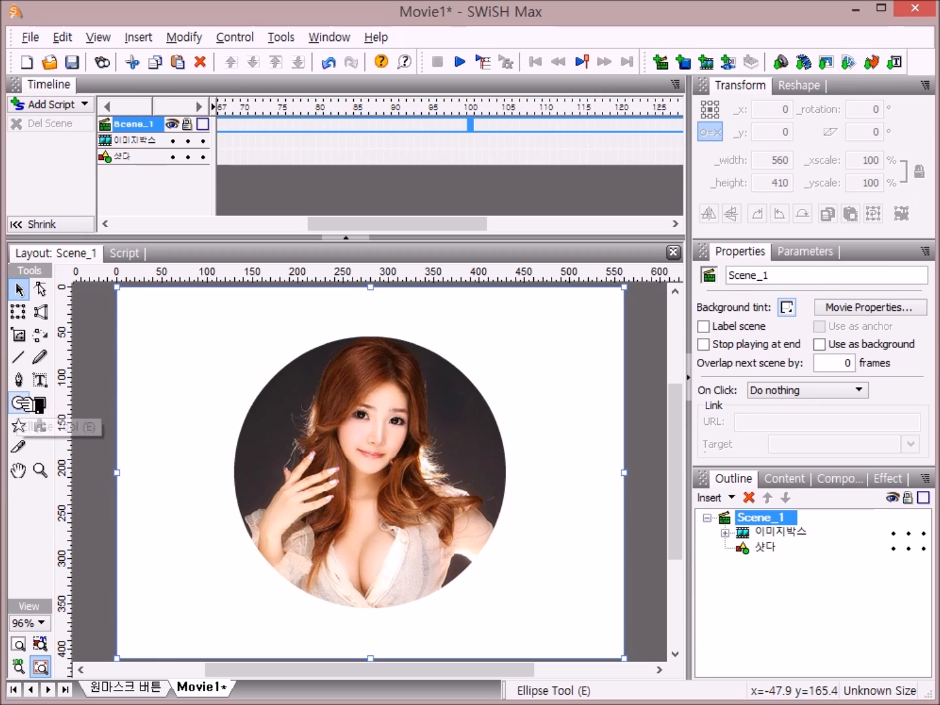
pyautogui.click(25, 403)
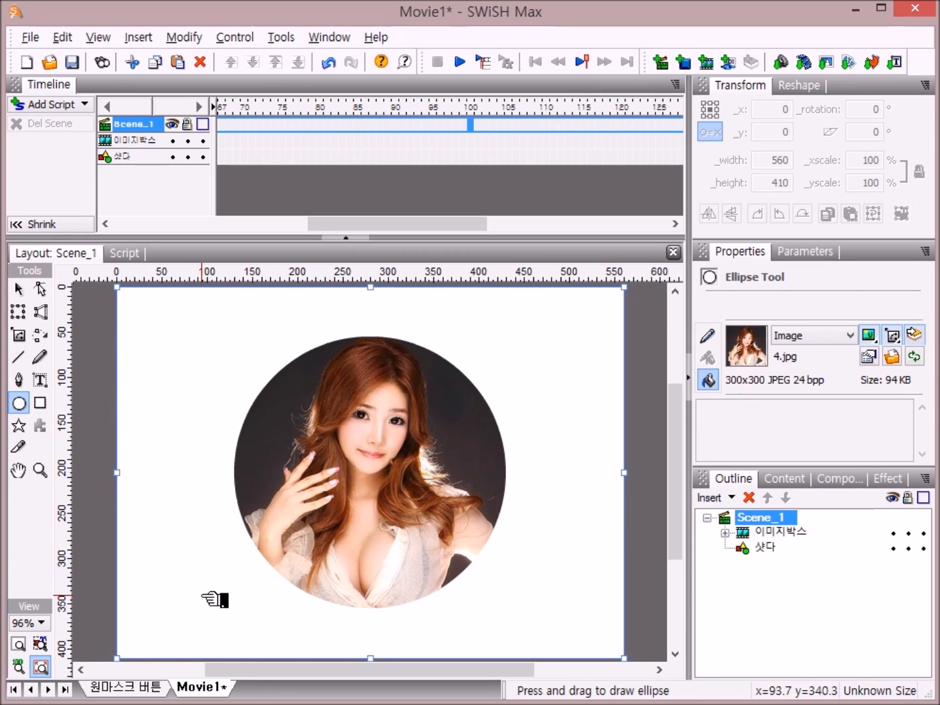
pyautogui.moveTo(201, 595); pyautogui.dragTo(246, 637)
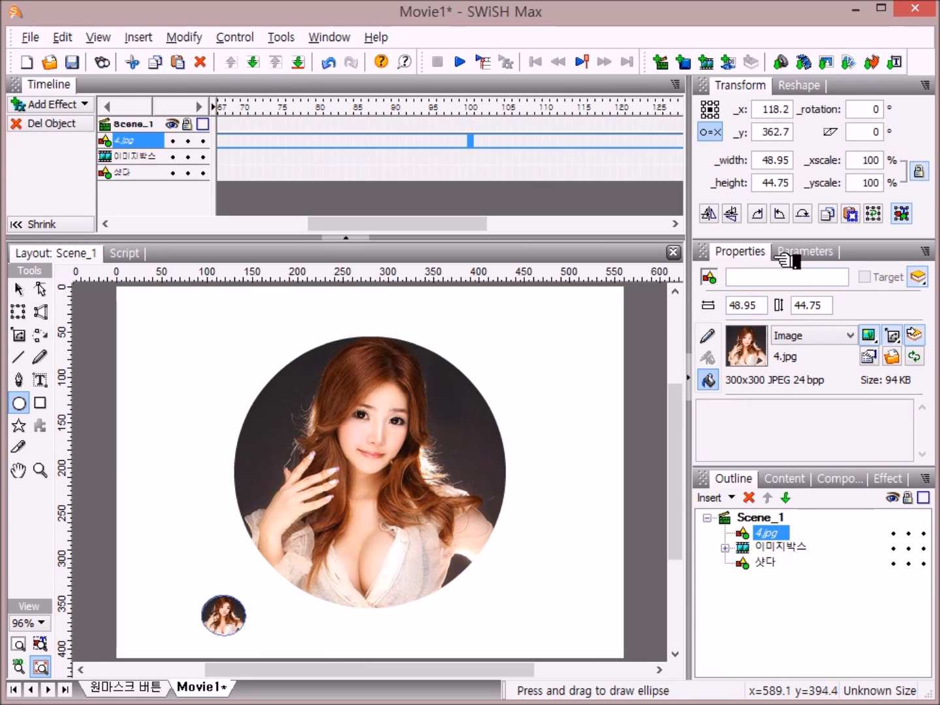
pyautogui.click(761, 305)
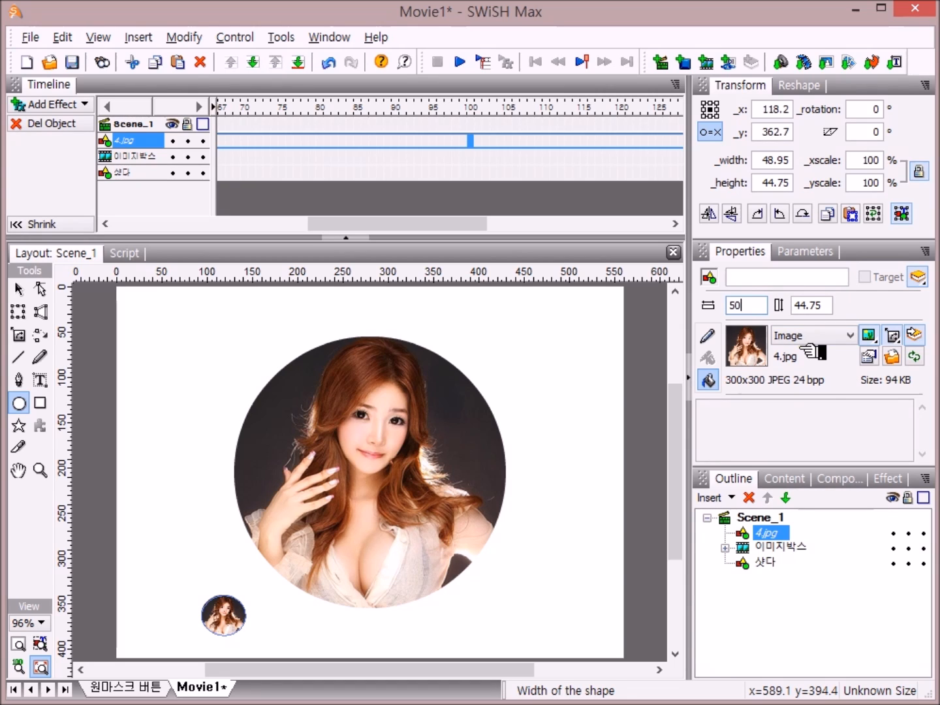
pyautogui.press('Tab')
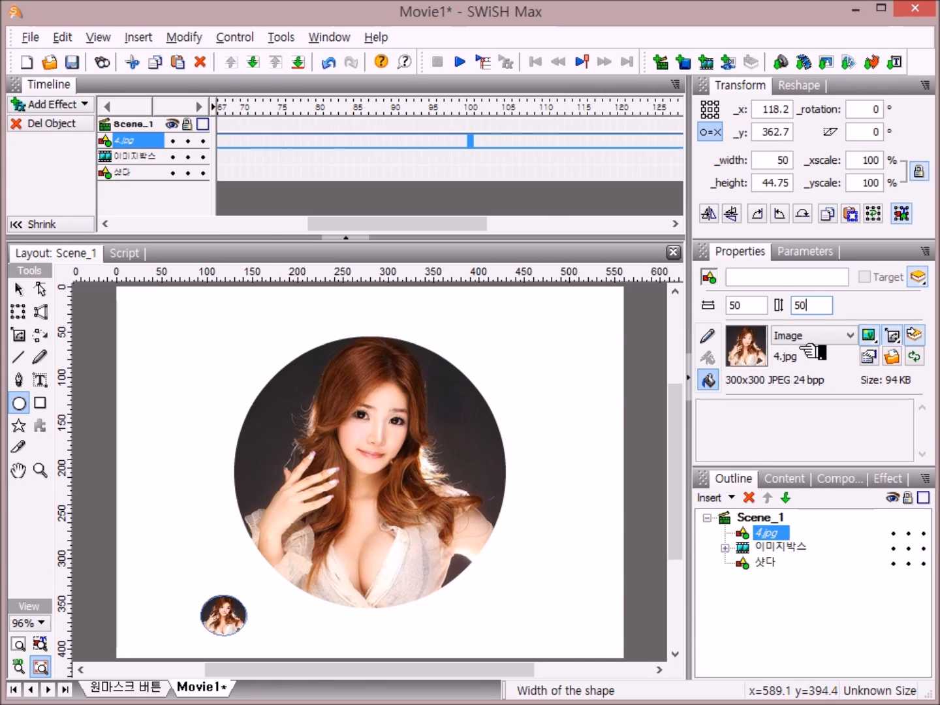
pyautogui.press('Return')
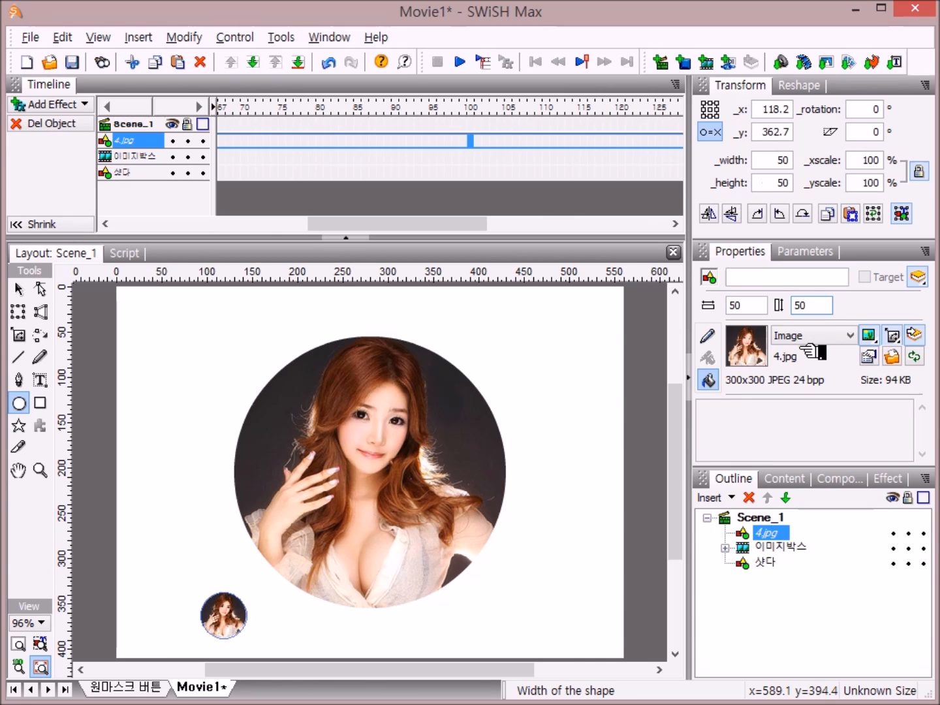
# Step: Duplicate the small 4.jpg circle three times and place the copies in a rough row beside the original, below the large photo
pyautogui.click(19, 287)
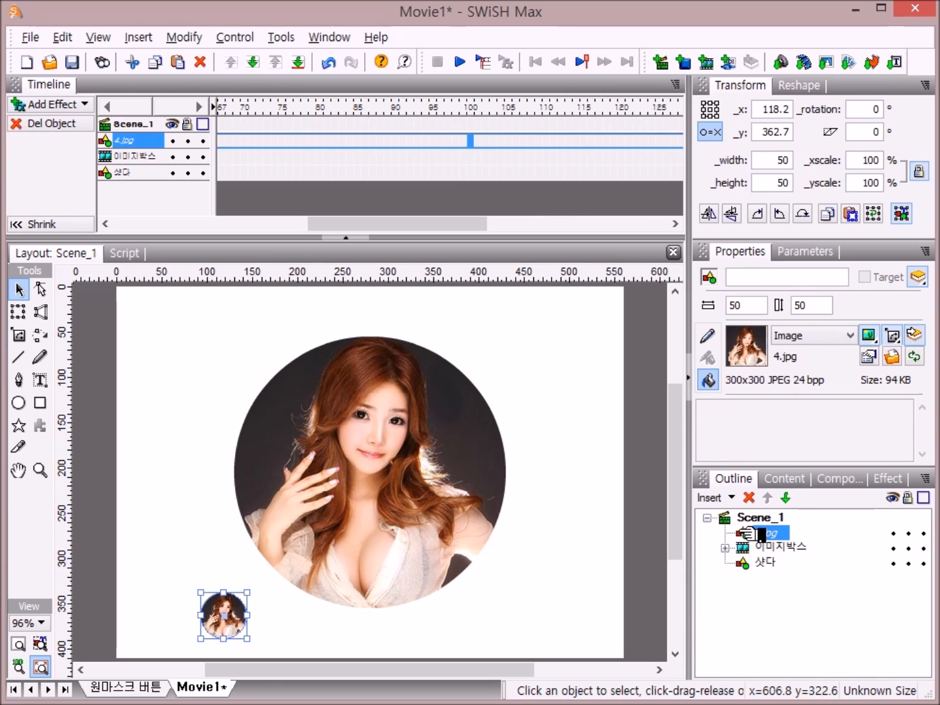
pyautogui.hotkey('ctrl', 'v')
pyautogui.hotkey('ctrl', 'v')
pyautogui.hotkey('ctrl', 'v')
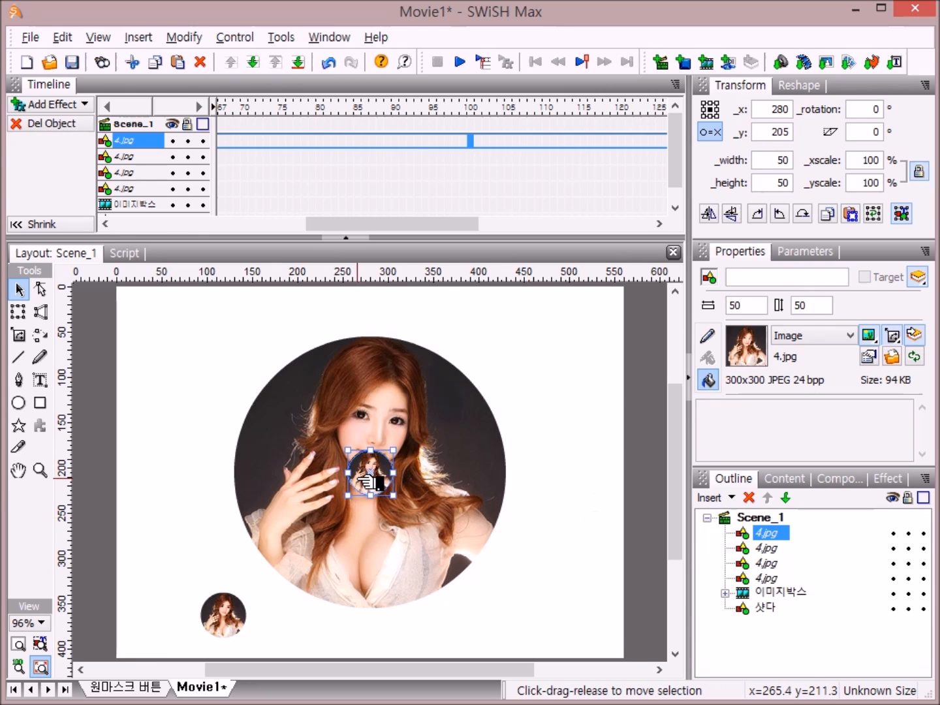
pyautogui.moveTo(390, 489); pyautogui.dragTo(312, 643)
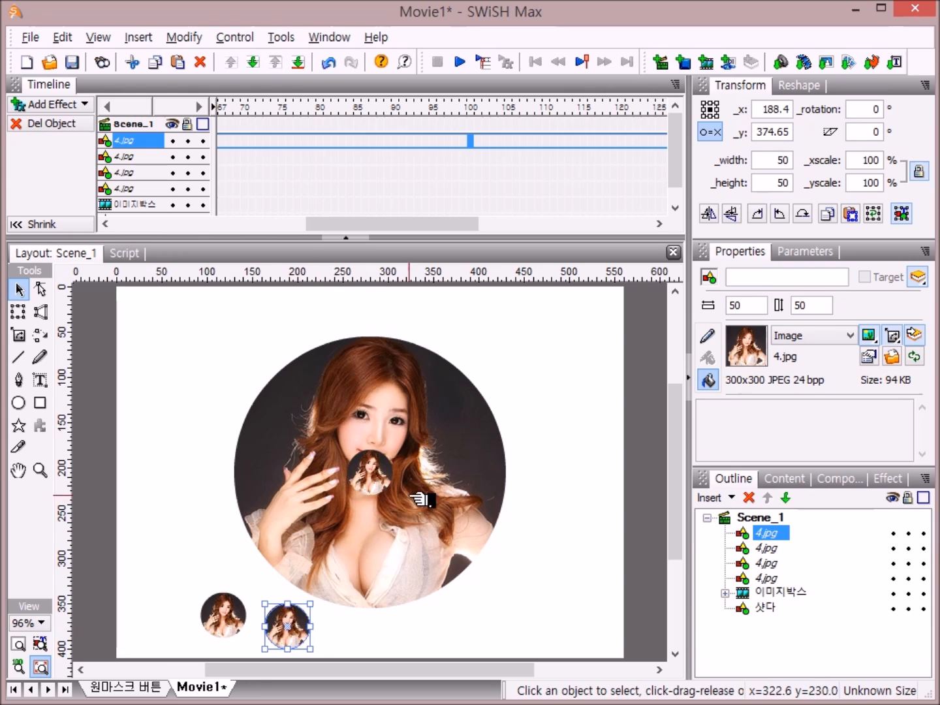
pyautogui.moveTo(380, 474); pyautogui.dragTo(374, 639)
pyautogui.moveTo(382, 477); pyautogui.dragTo(436, 642)
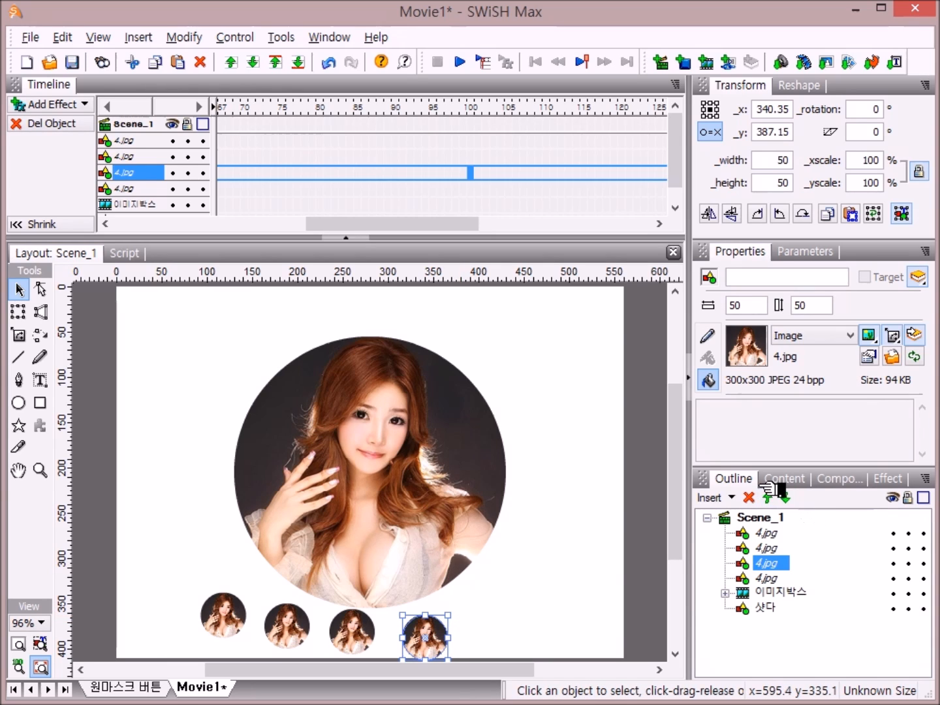
# Step: Align the top edges of all four small circles and space them evenly horizontally, relative to All Selected
pyautogui.click(764, 534)
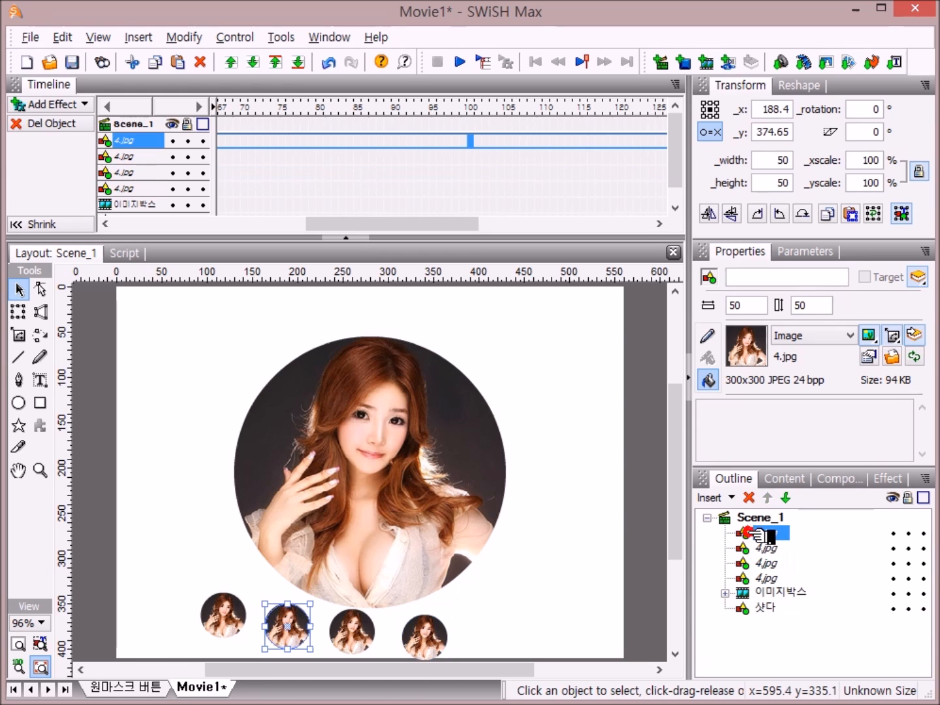
pyautogui.keyDown('shift'); pyautogui.click(757, 577); pyautogui.keyUp('shift')
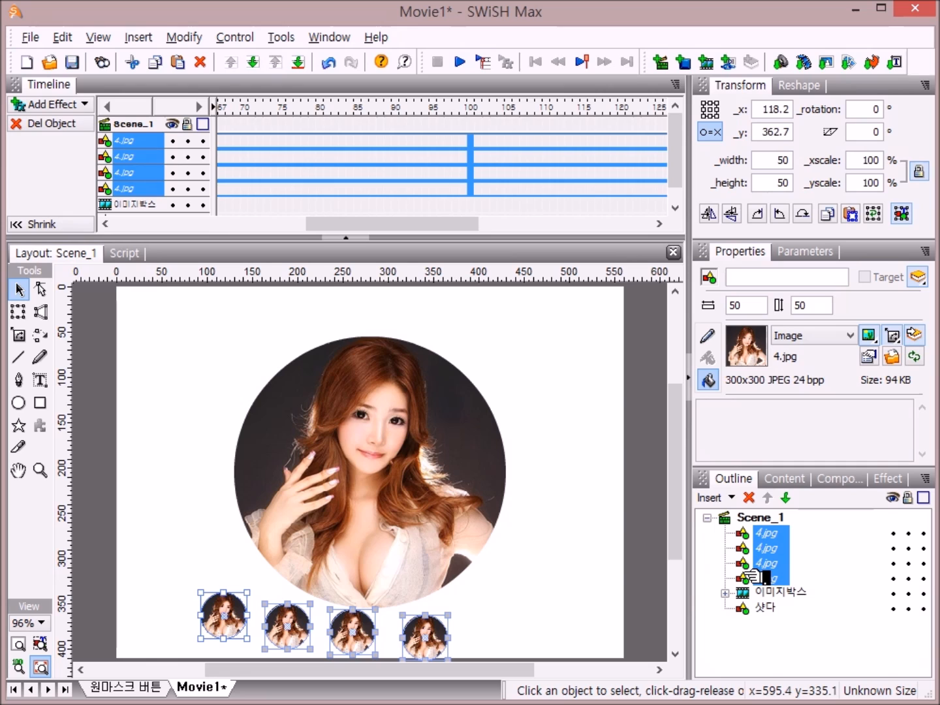
pyautogui.click(329, 37)
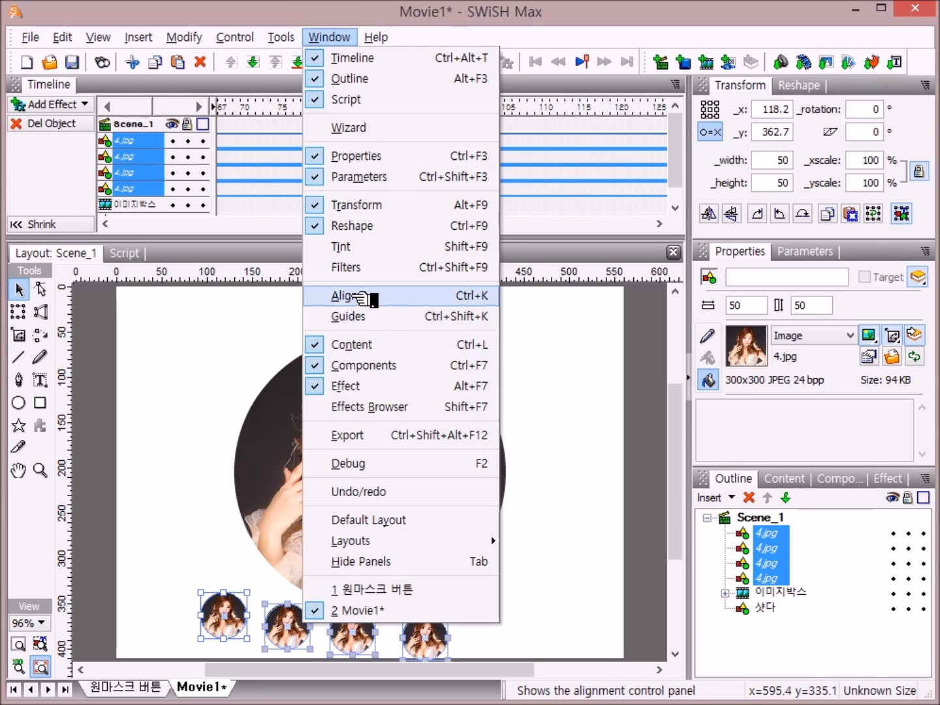
pyautogui.click(360, 296)
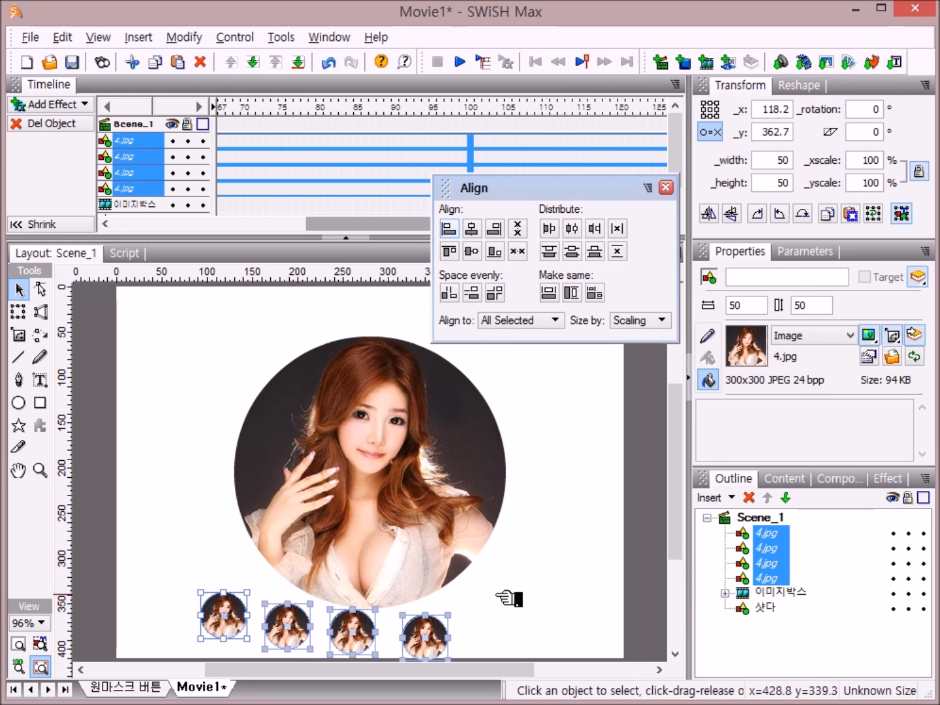
pyautogui.click(455, 251)
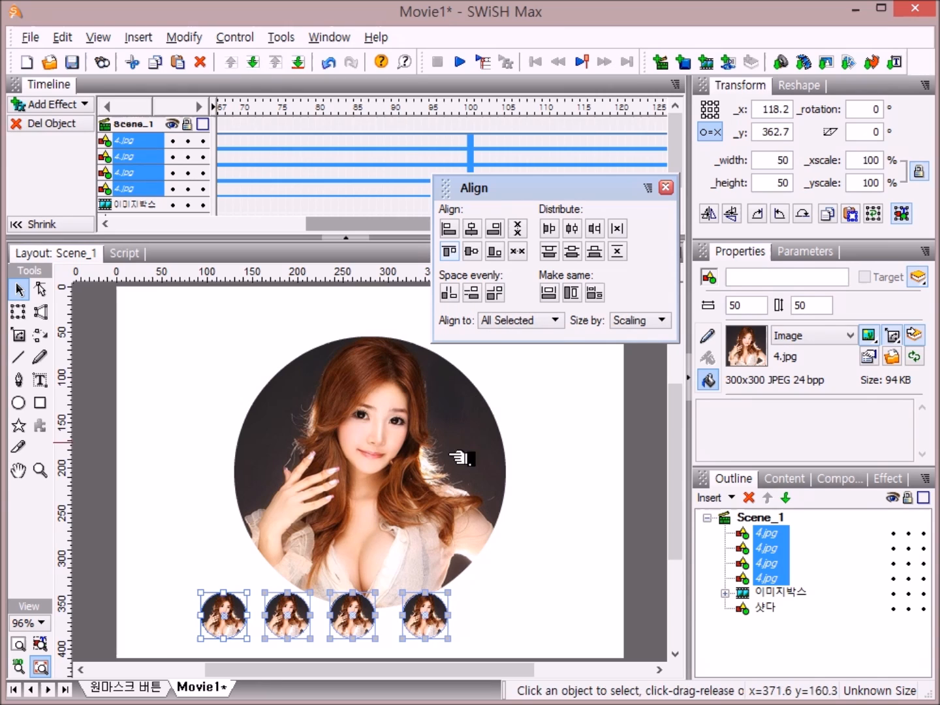
pyautogui.click(450, 293)
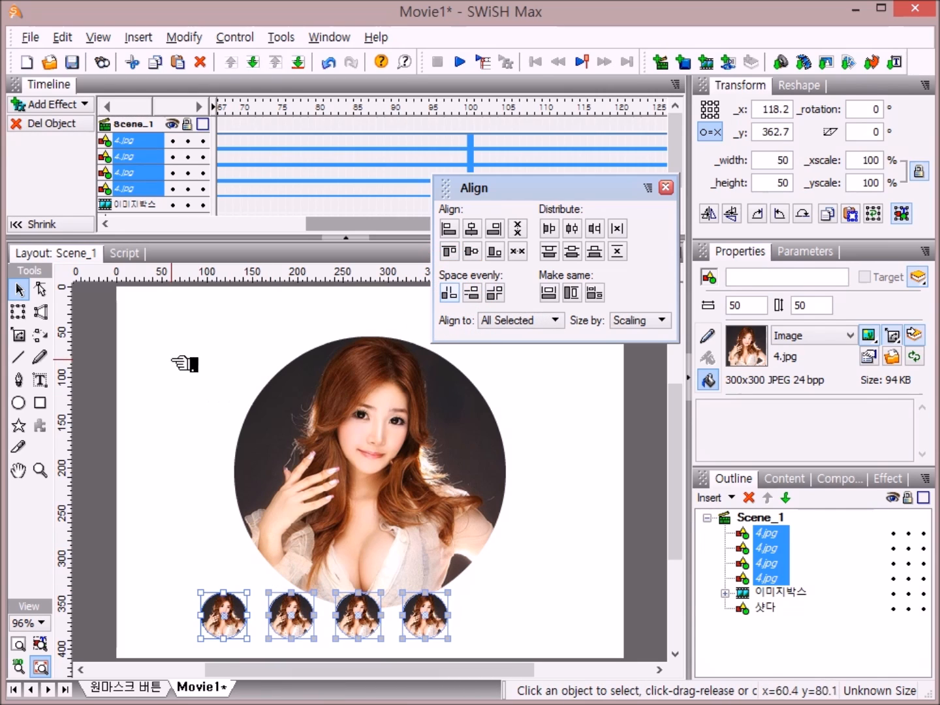
pyautogui.click(667, 188)
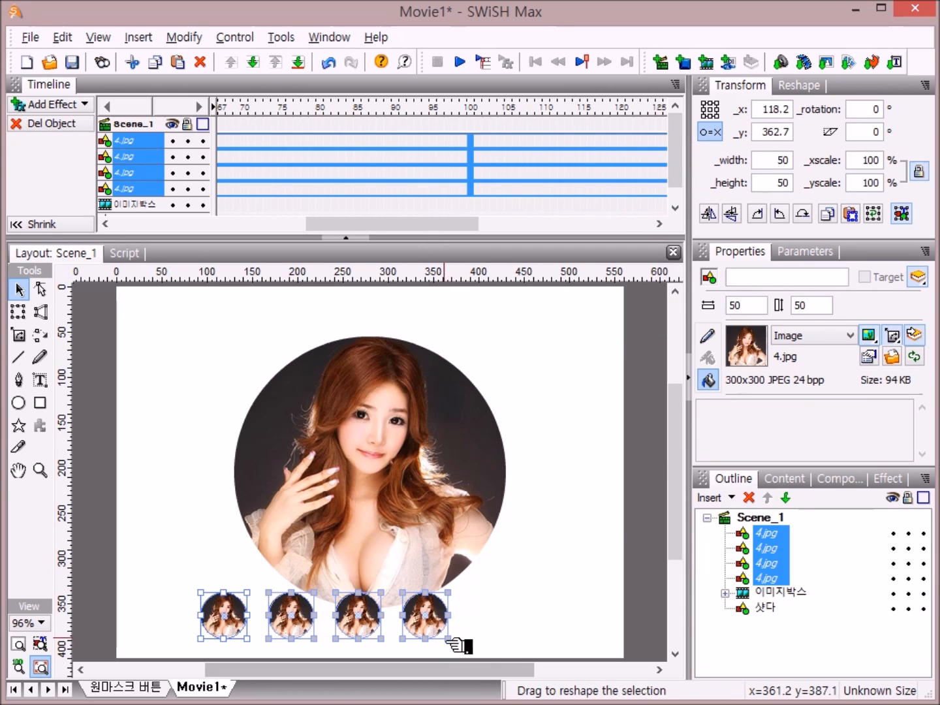
# Step: Move the row of four circles centrally beneath the large photo, with the leftmost circle at about x 163, y 377
pyautogui.click(441, 628)
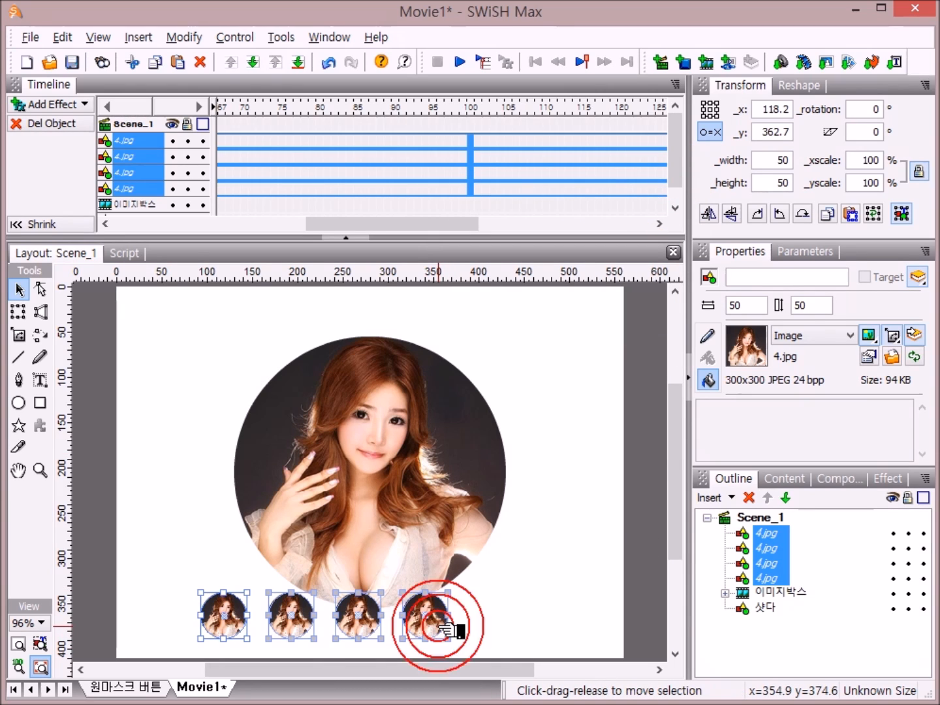
pyautogui.moveTo(441, 629); pyautogui.dragTo(475, 628)
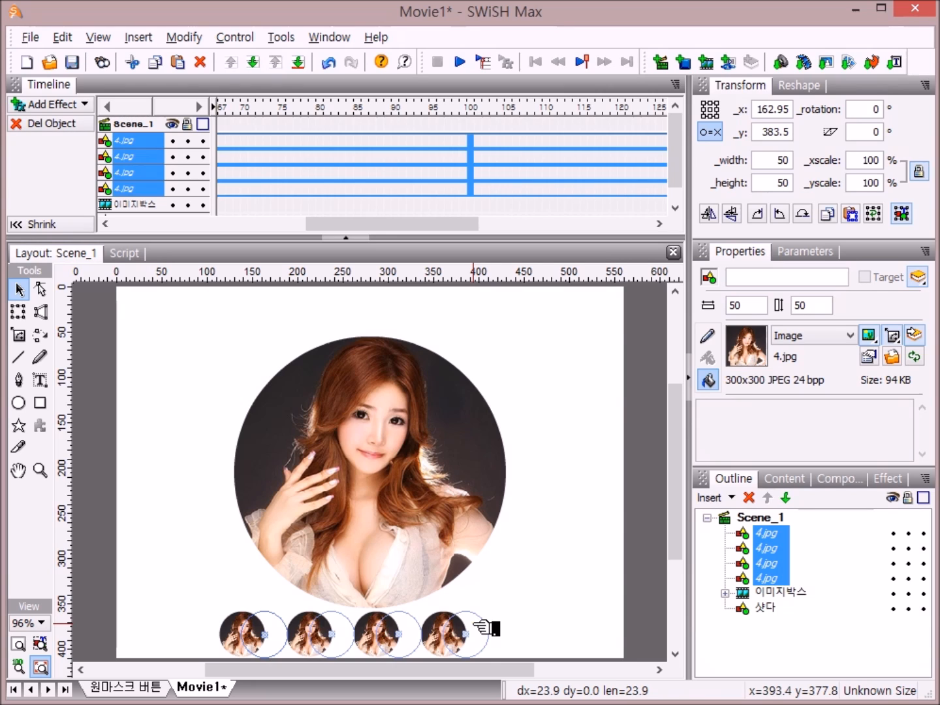
pyautogui.moveTo(475, 628); pyautogui.dragTo(476, 627)
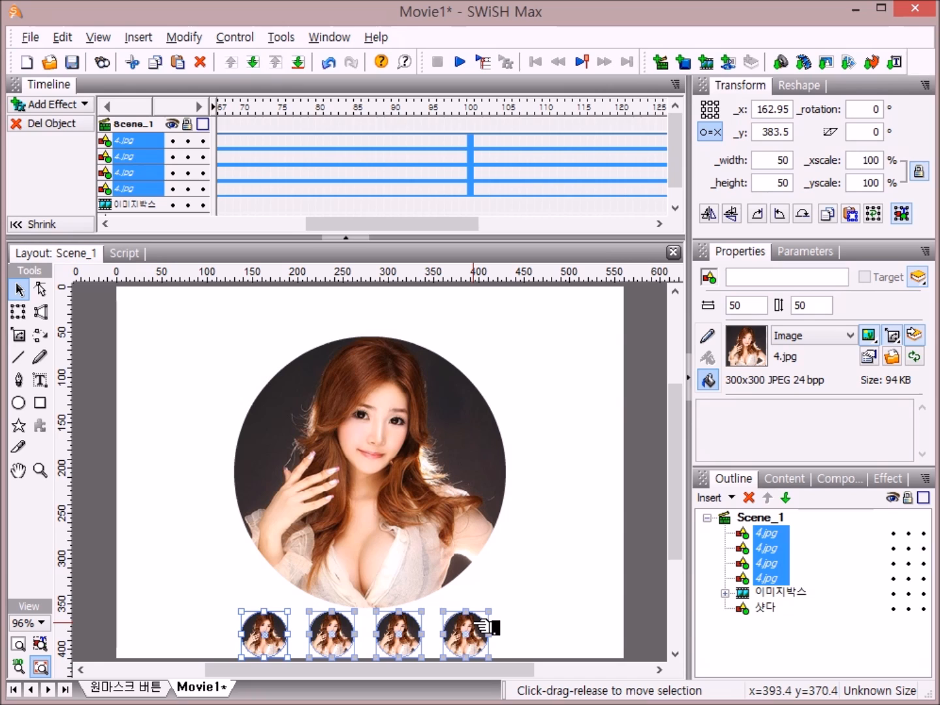
pyautogui.moveTo(475, 627); pyautogui.dragTo(476, 620)
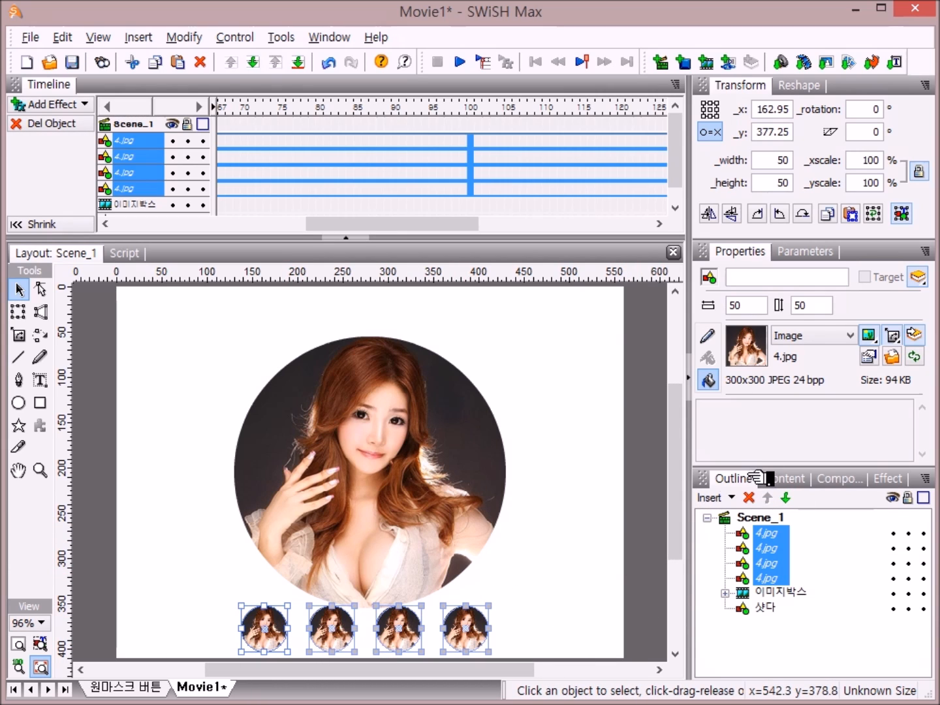
# Step: Rename the lowest 4.jpg object in the Scene_1 object tree as 1 and the one above it as 2
pyautogui.click(765, 575)
pyautogui.moveTo(788, 543); pyautogui.dragTo(794, 579)
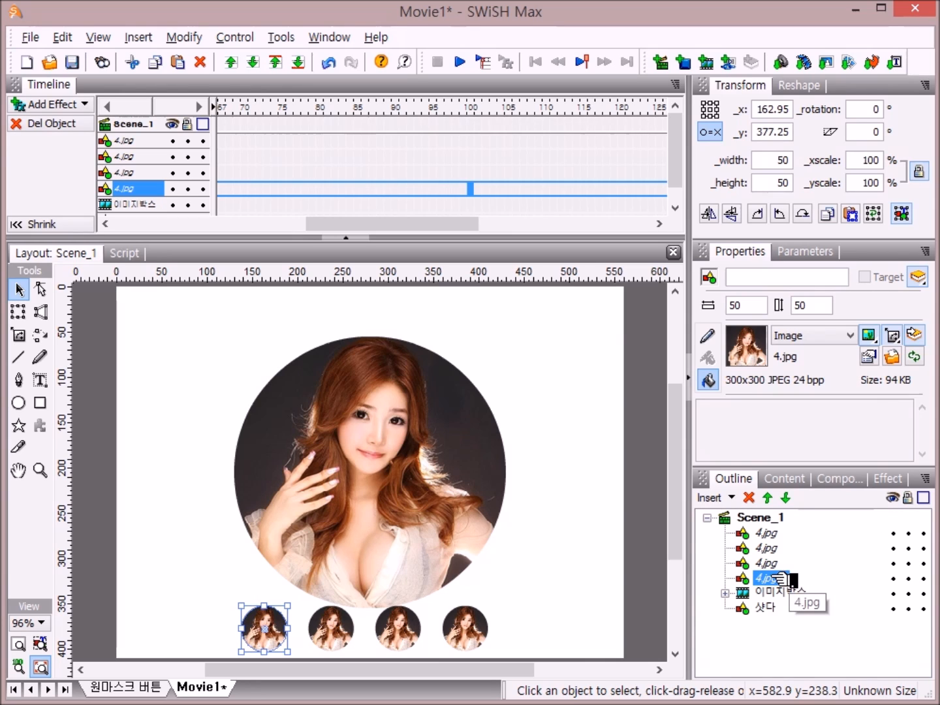
pyautogui.moveTo(779, 577)
pyautogui.mouseDown()
pyautogui.moveTo(781, 503)
pyautogui.moveTo(784, 628)
pyautogui.moveTo(780, 581)
pyautogui.moveTo(769, 576)
pyautogui.moveTo(781, 578)
pyautogui.mouseUp()
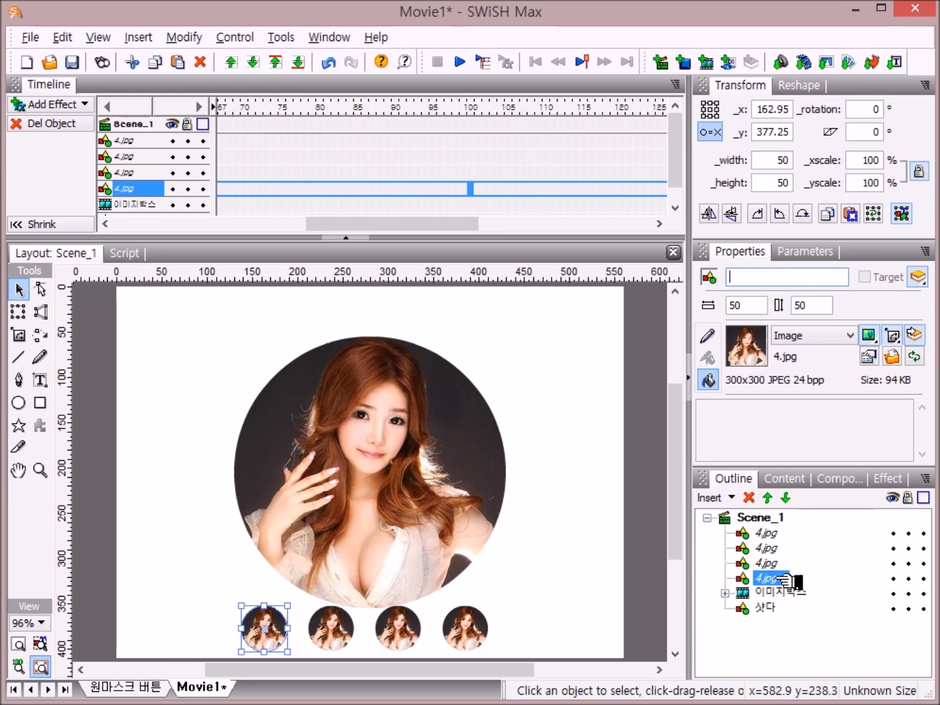
pyautogui.click(762, 577)
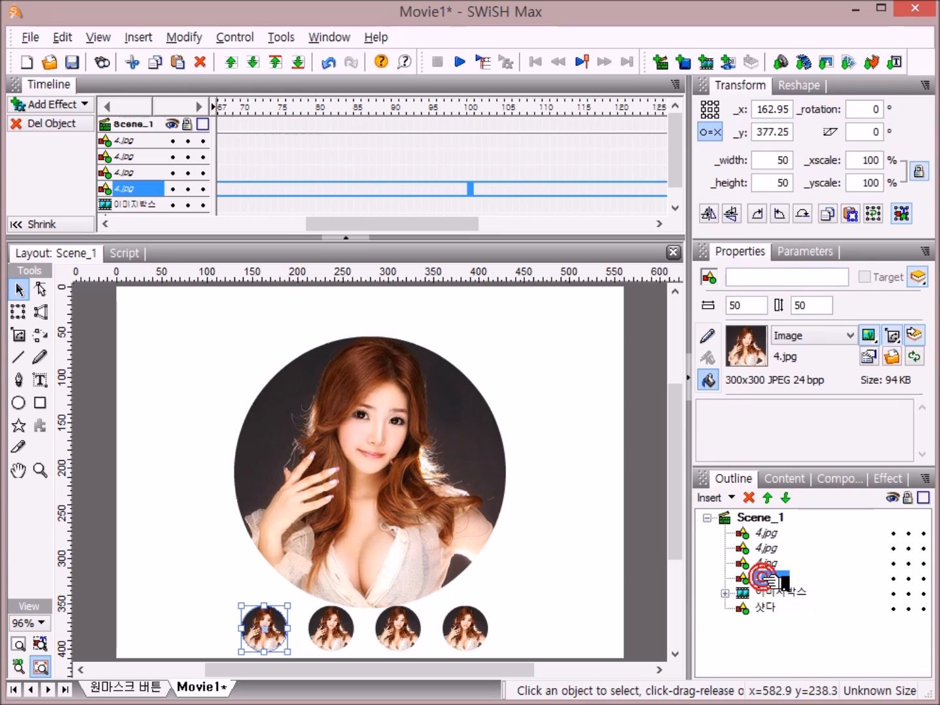
pyautogui.click(764, 577)
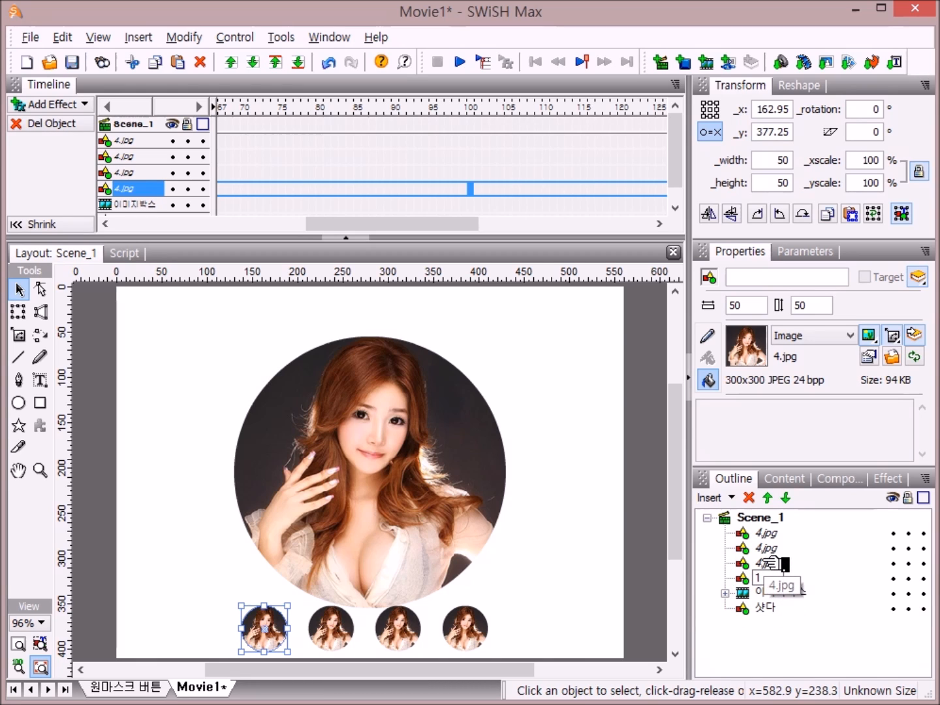
pyautogui.click(773, 564)
pyautogui.click(764, 560)
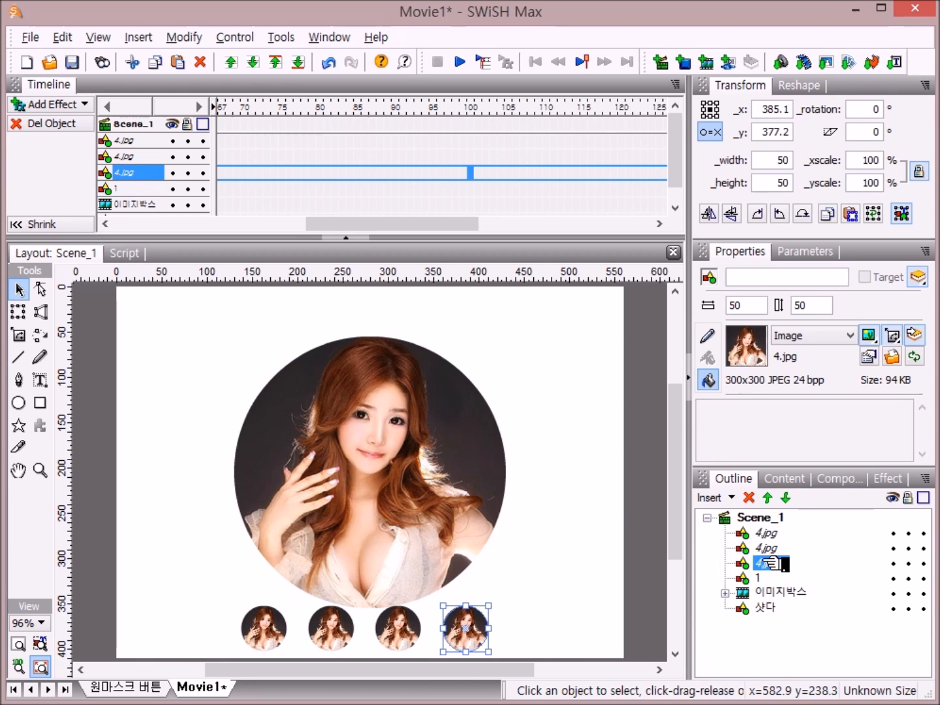
pyautogui.write('2')
# Step: Rename the two remaining 4.jpg objects in the Scene_1 tree, from lower to upper, as 3 and 4
pyautogui.click(758, 550)
pyautogui.click(765, 548)
pyautogui.press('BackSpace')
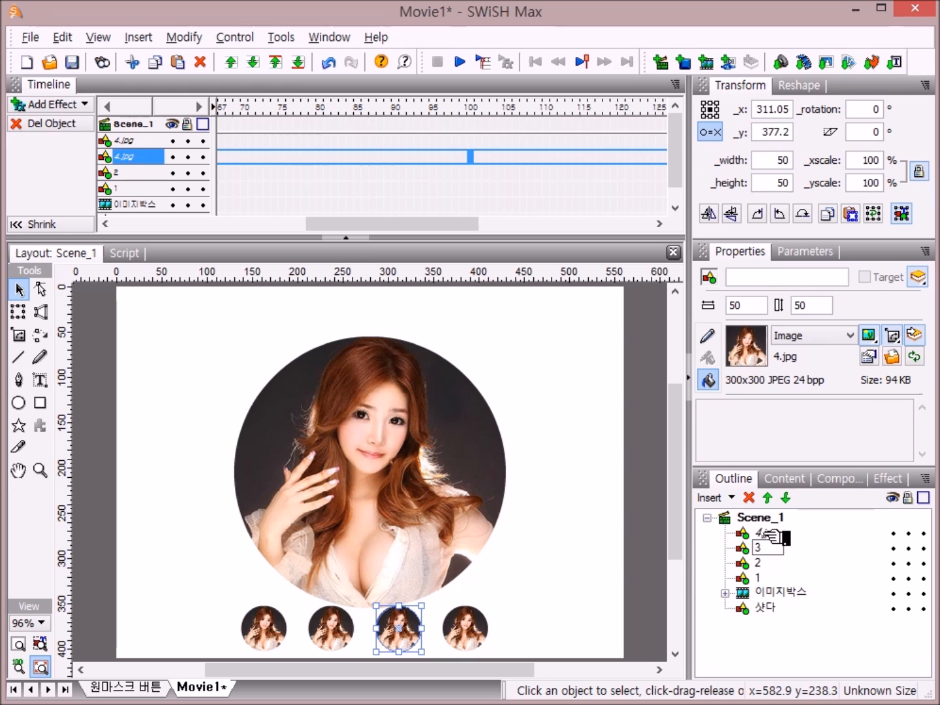
pyautogui.write('3')
pyautogui.click(767, 534)
pyautogui.click(768, 534)
pyautogui.press('BackSpace')
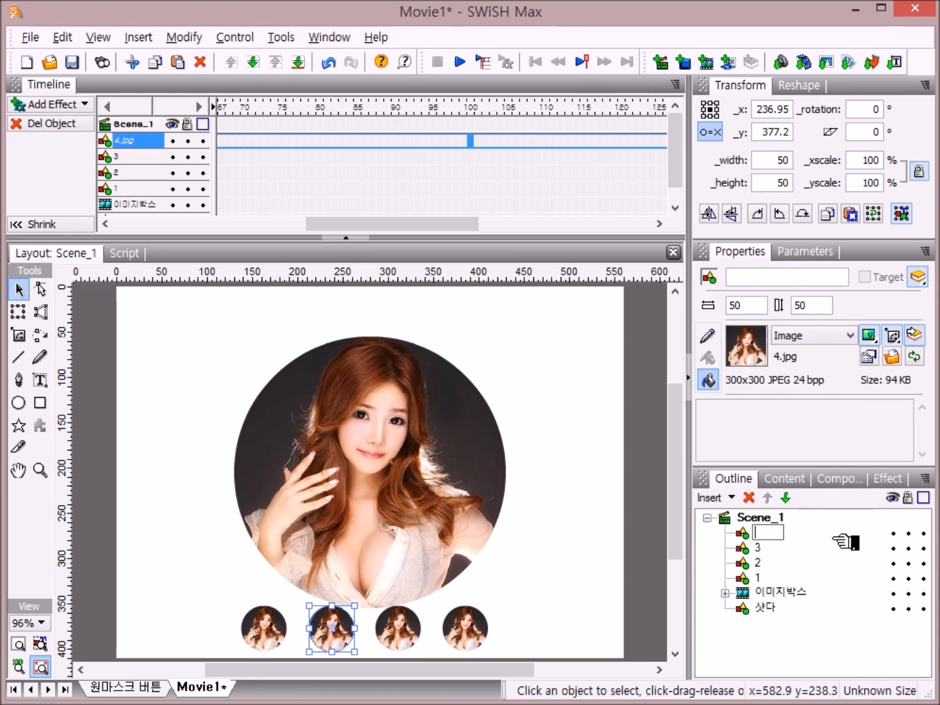
pyautogui.write('4')
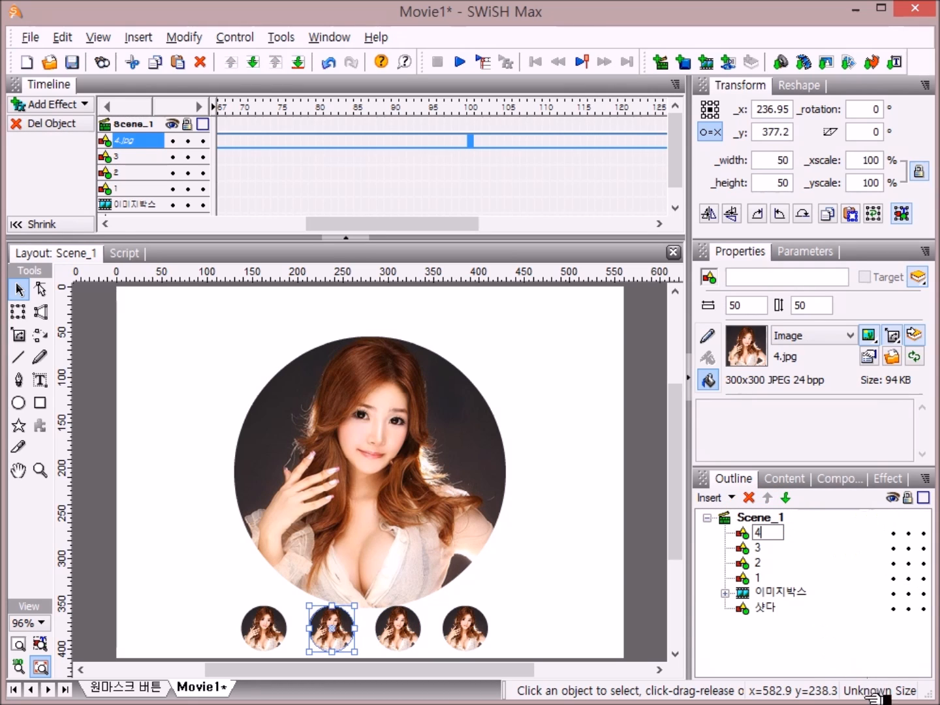
# Step: Replace the image fill of circle 1 with 1.jpg and of circle 2 with 2.jpg from the 인물사진 folder
pyautogui.click(757, 580)
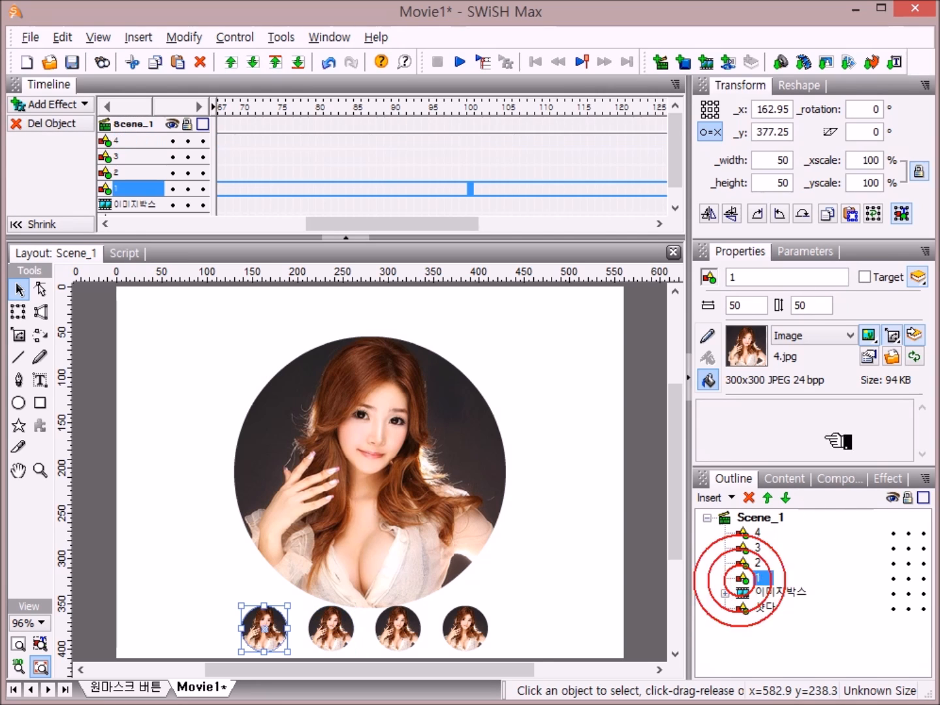
pyautogui.click(893, 354)
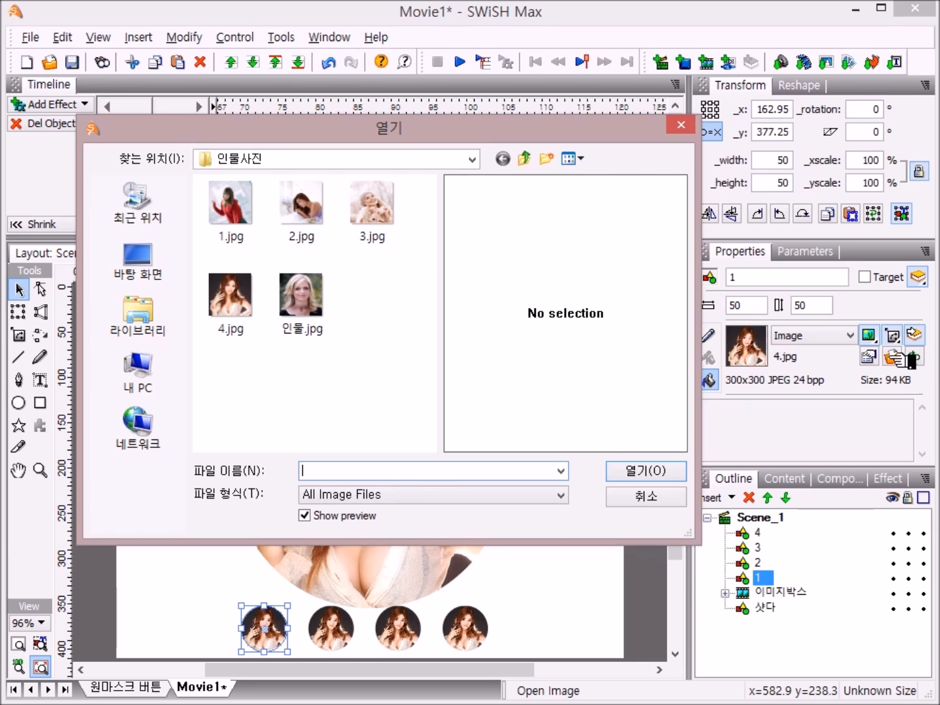
pyautogui.doubleClick(232, 209)
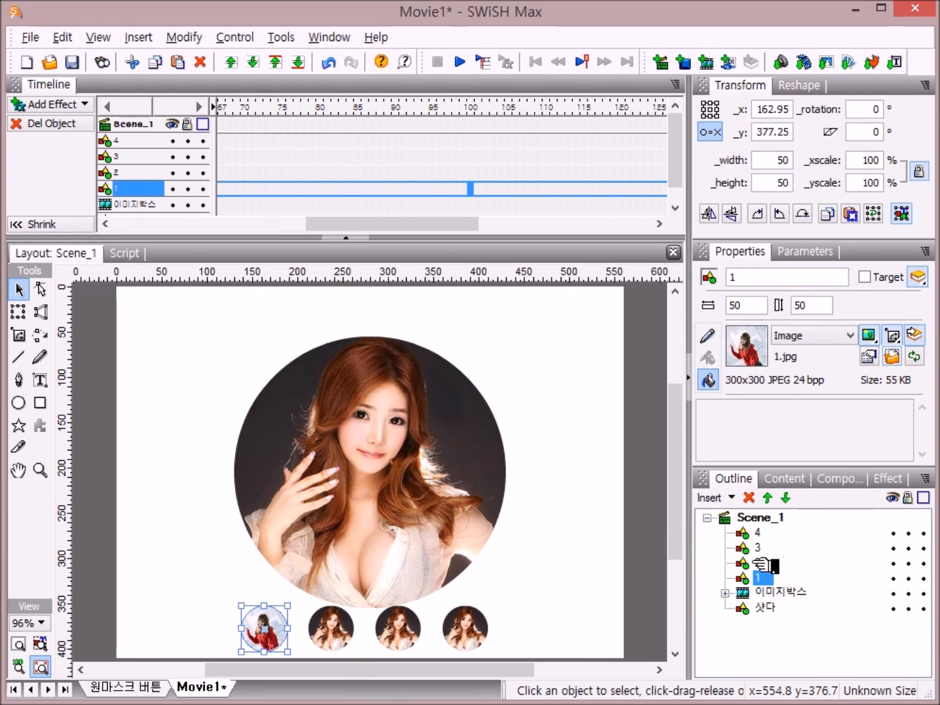
pyautogui.click(757, 563)
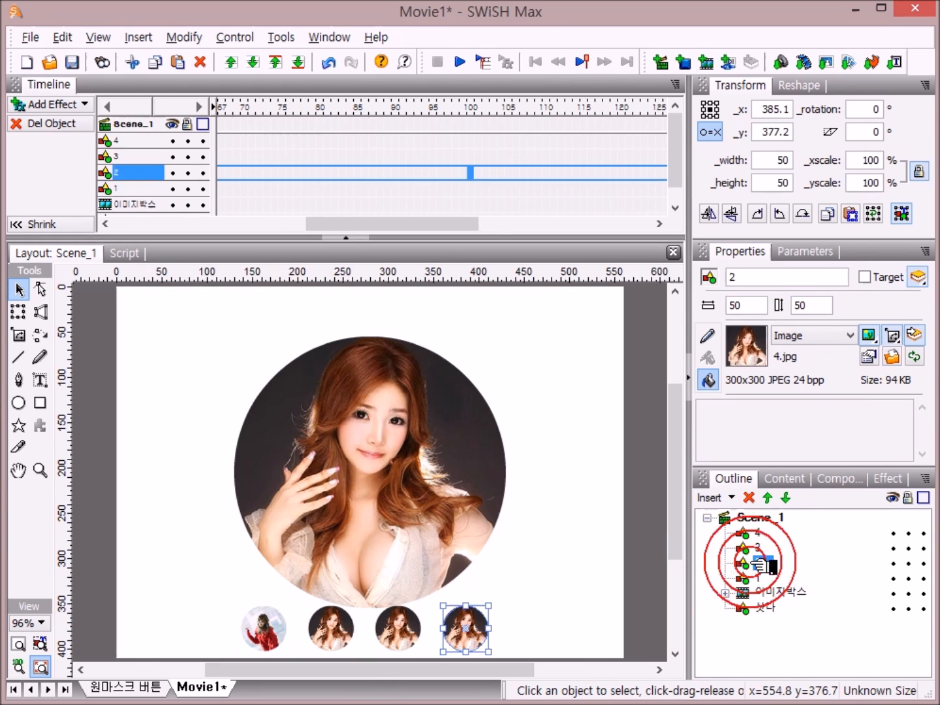
pyautogui.click(892, 358)
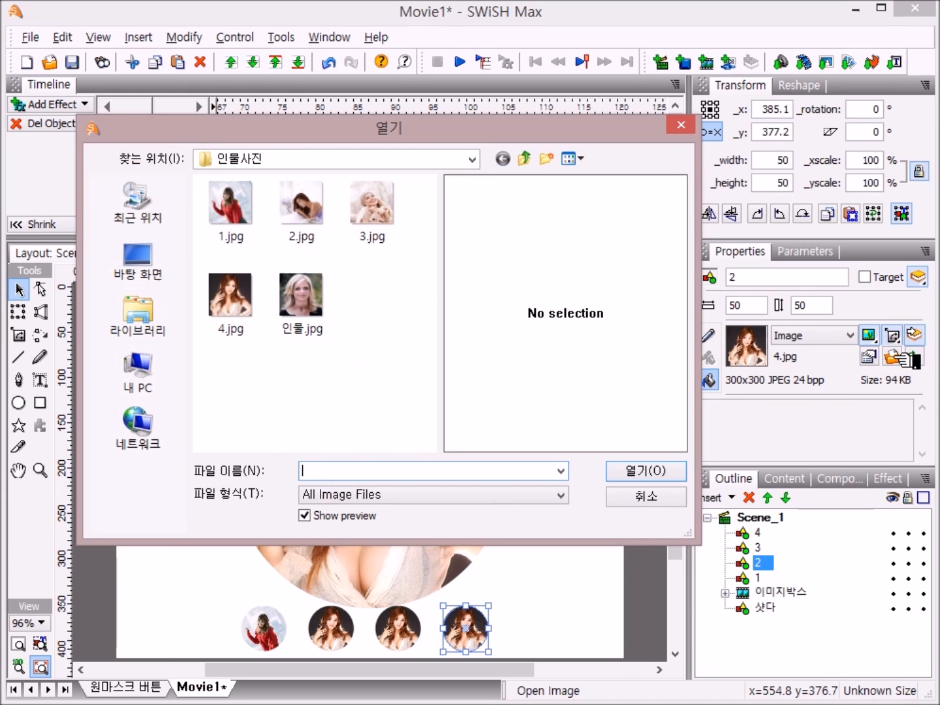
pyautogui.doubleClick(323, 210)
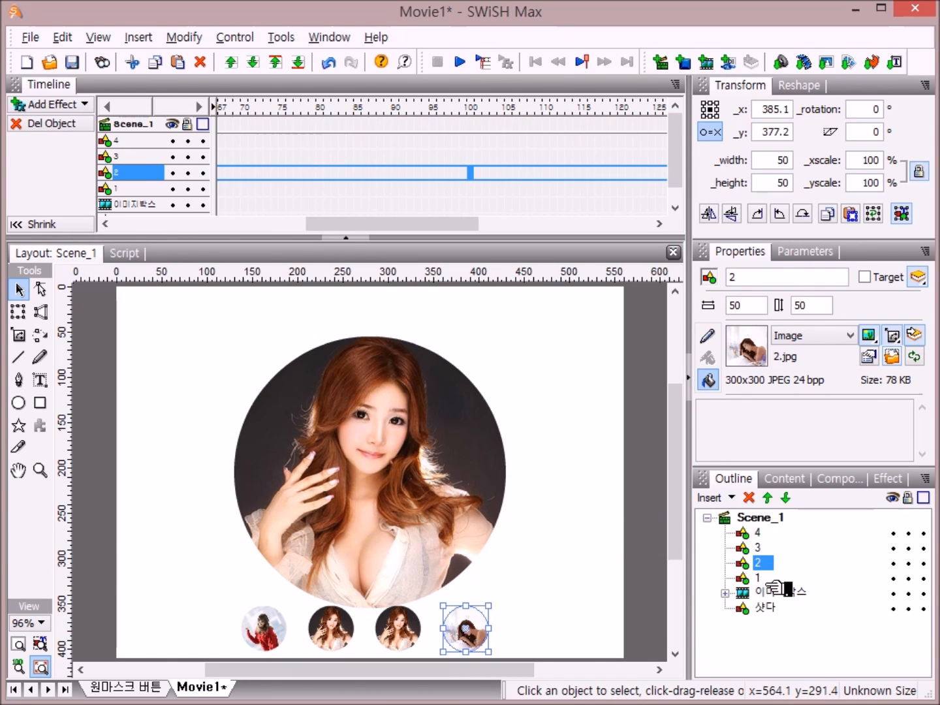
# Step: Set the image fill of circle 3 to 3.jpg and of circle 4 to 4.jpg from the 인물사진 folder
pyautogui.click(757, 547)
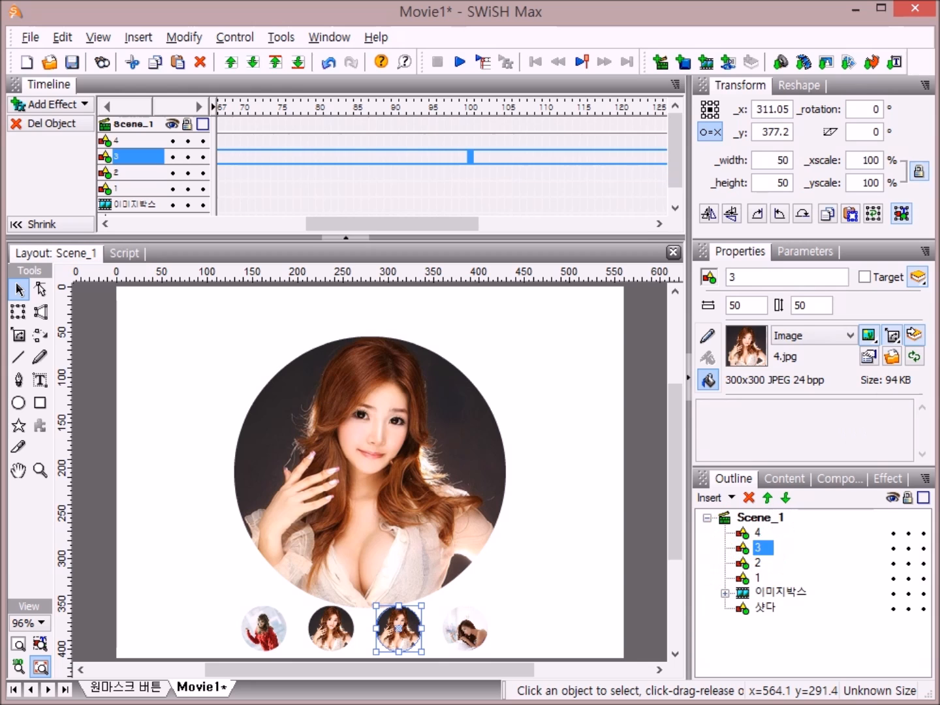
pyautogui.click(914, 358)
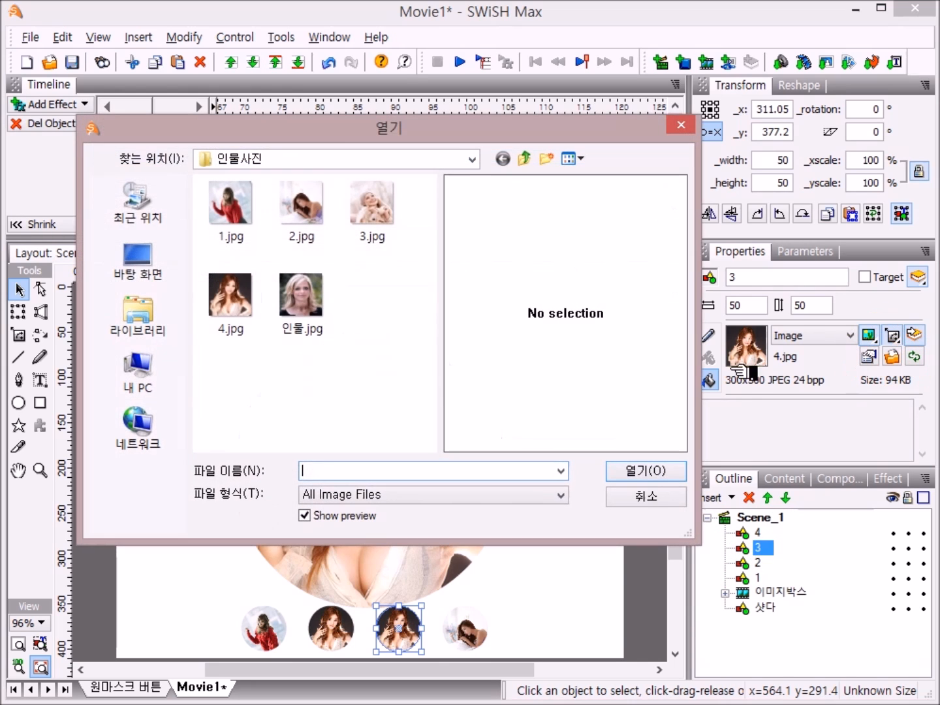
pyautogui.doubleClick(369, 221)
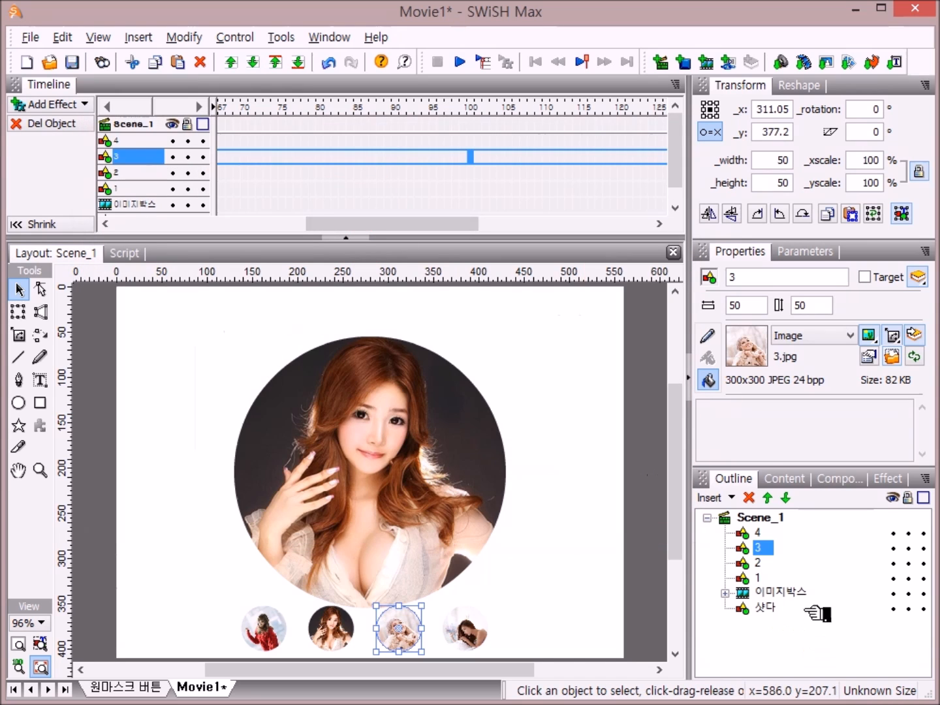
pyautogui.click(754, 533)
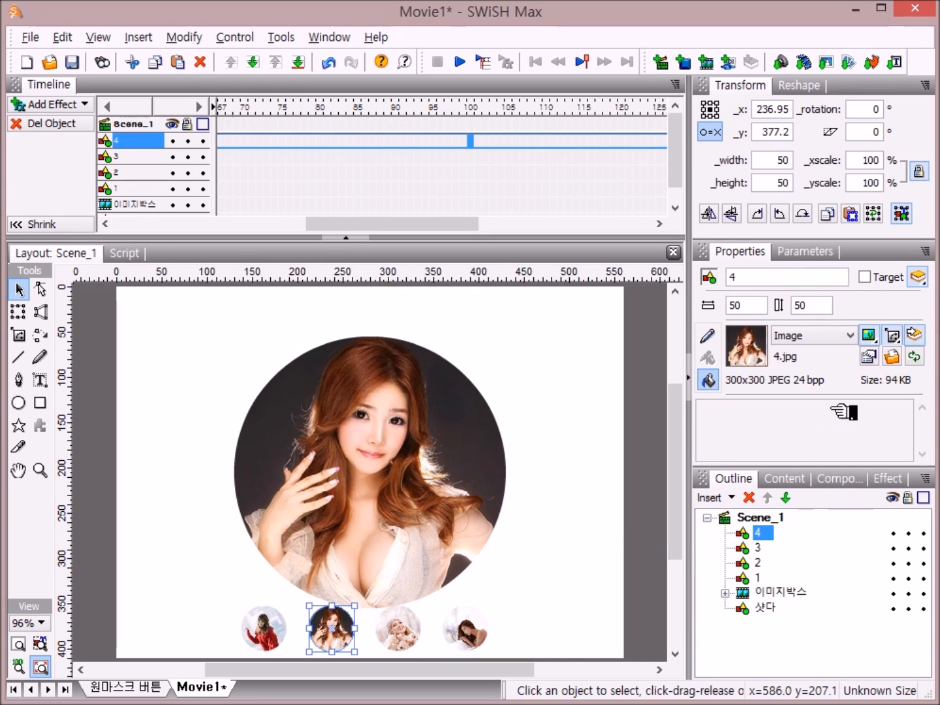
pyautogui.click(895, 357)
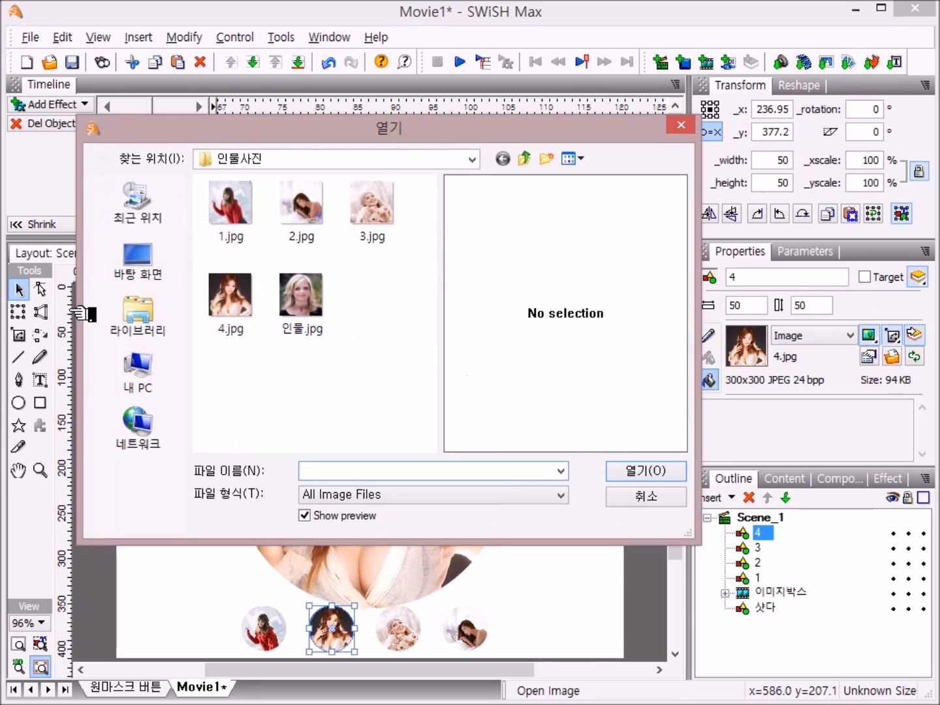
pyautogui.doubleClick(222, 304)
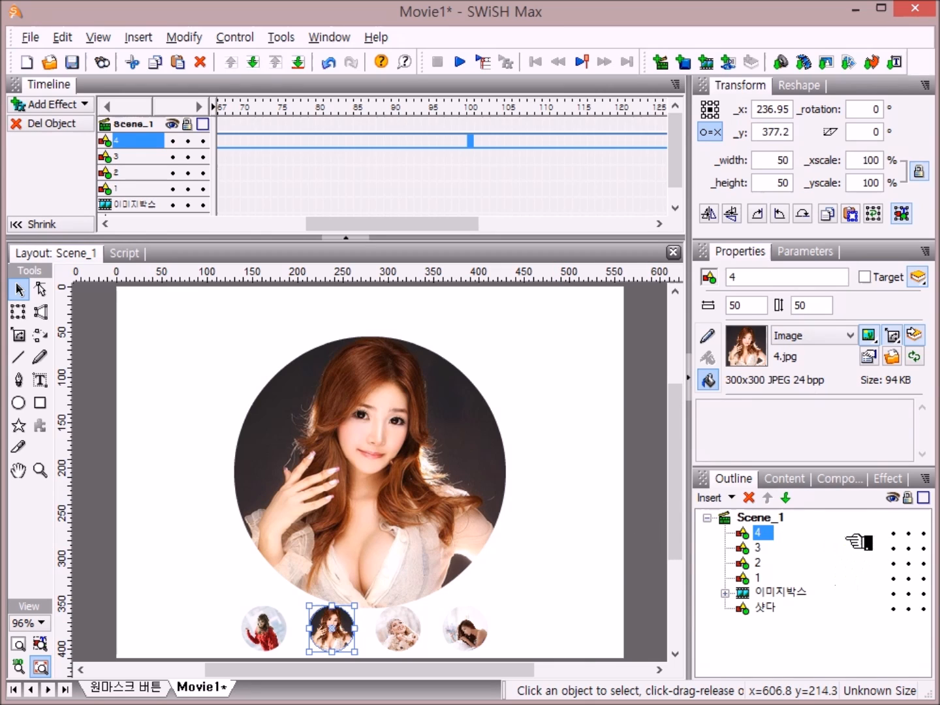
# Step: Convert the four circle shapes 1 to 4 in Scene_1 into separate buttons
pyautogui.keyDown('shift'); pyautogui.click(757, 579); pyautogui.keyUp('shift')
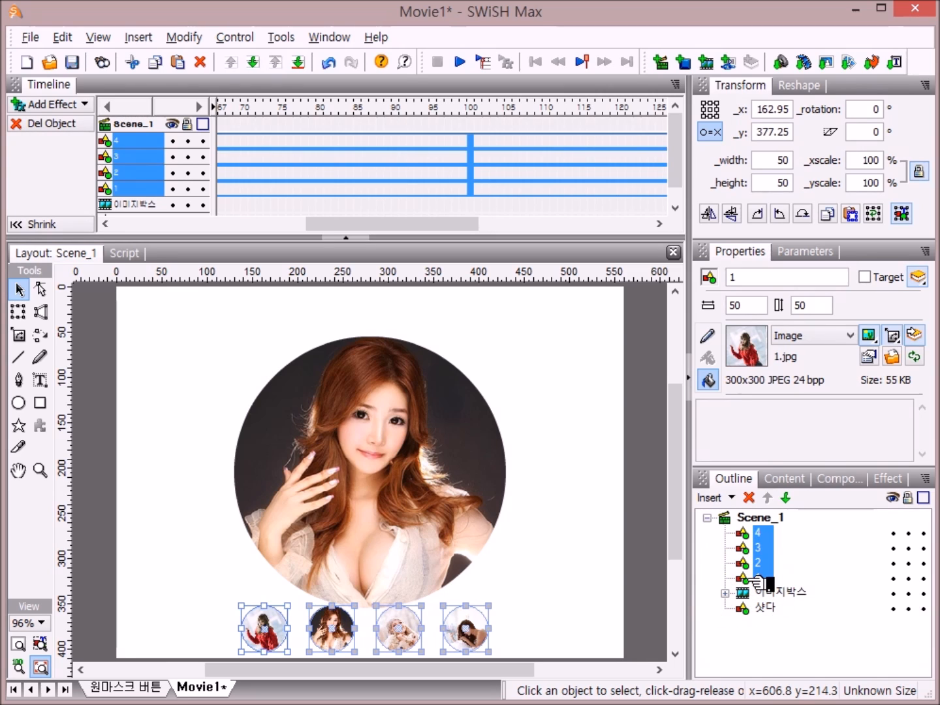
pyautogui.click(185, 40)
pyautogui.moveTo(218, 108)
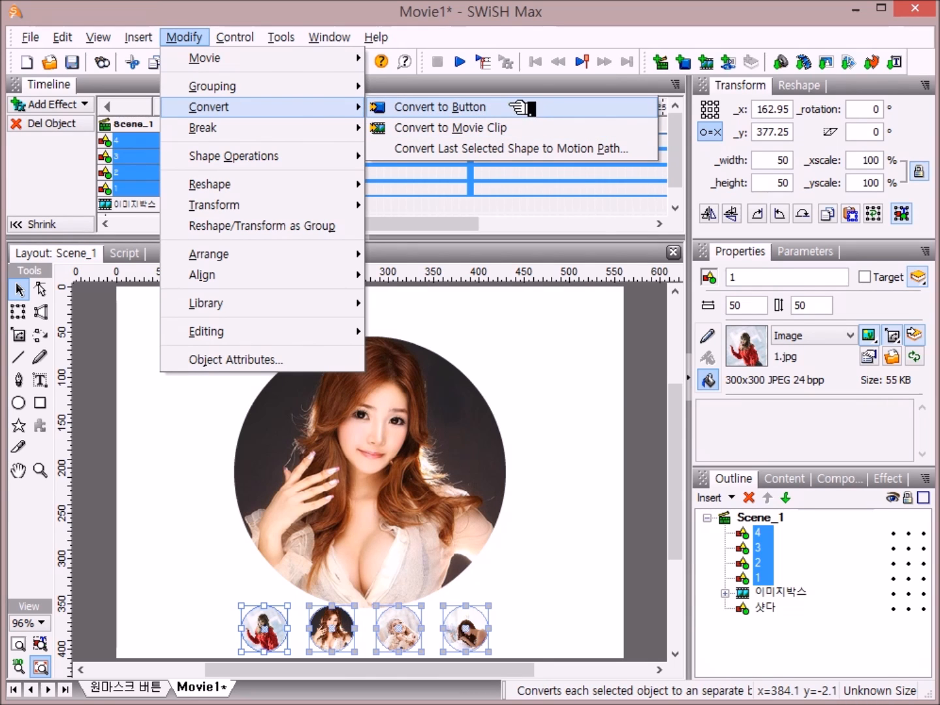
pyautogui.click(509, 107)
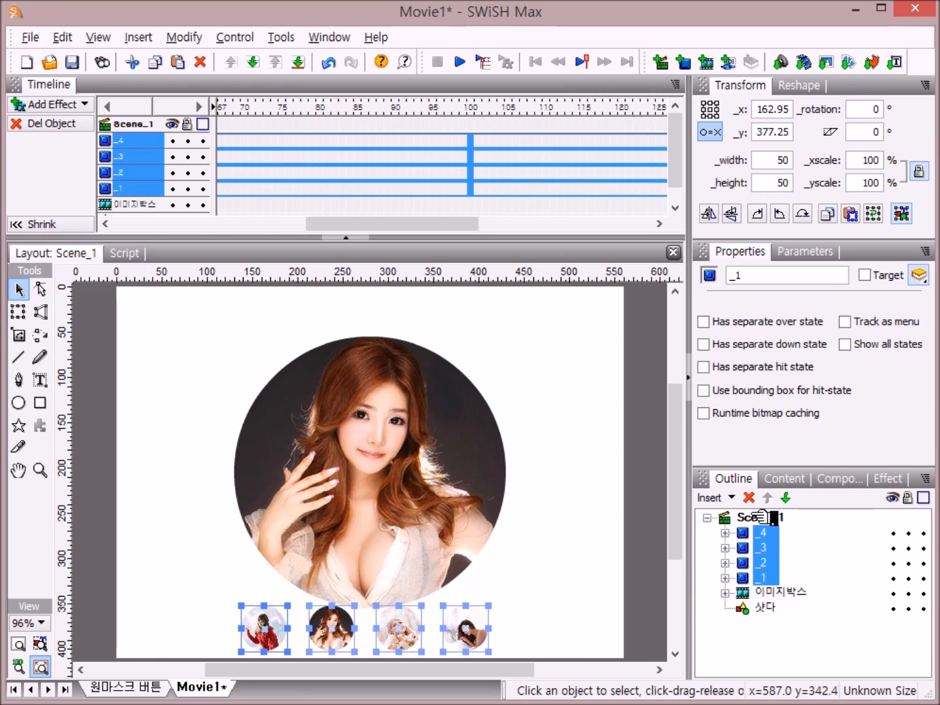
# Step: Add an on (press) event to the script of button _1
pyautogui.click(752, 579)
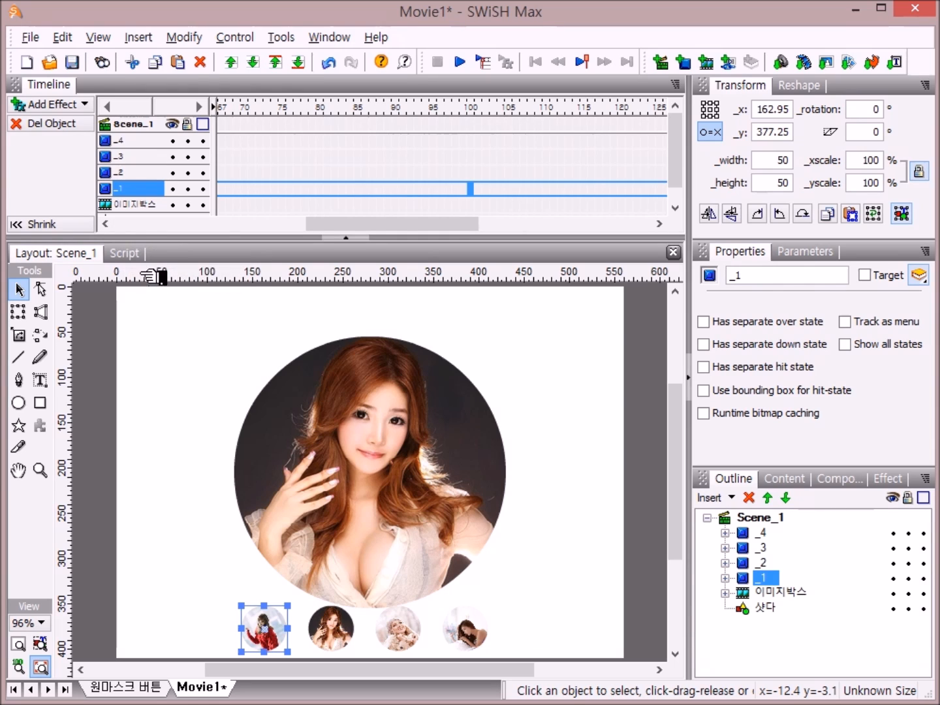
pyautogui.click(121, 253)
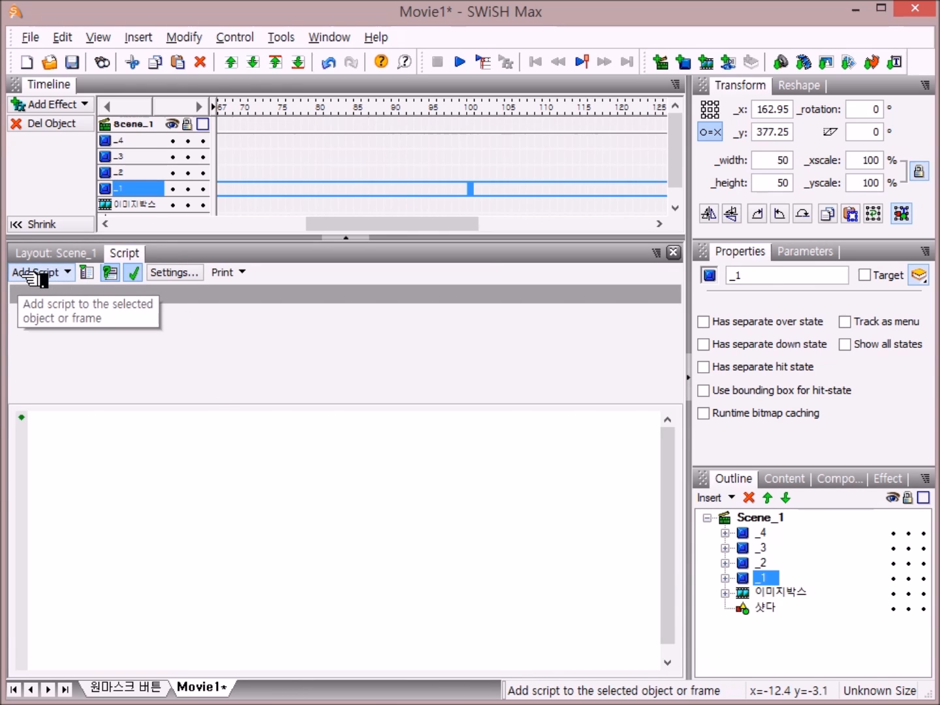
pyautogui.click(70, 273)
pyautogui.moveTo(59, 294)
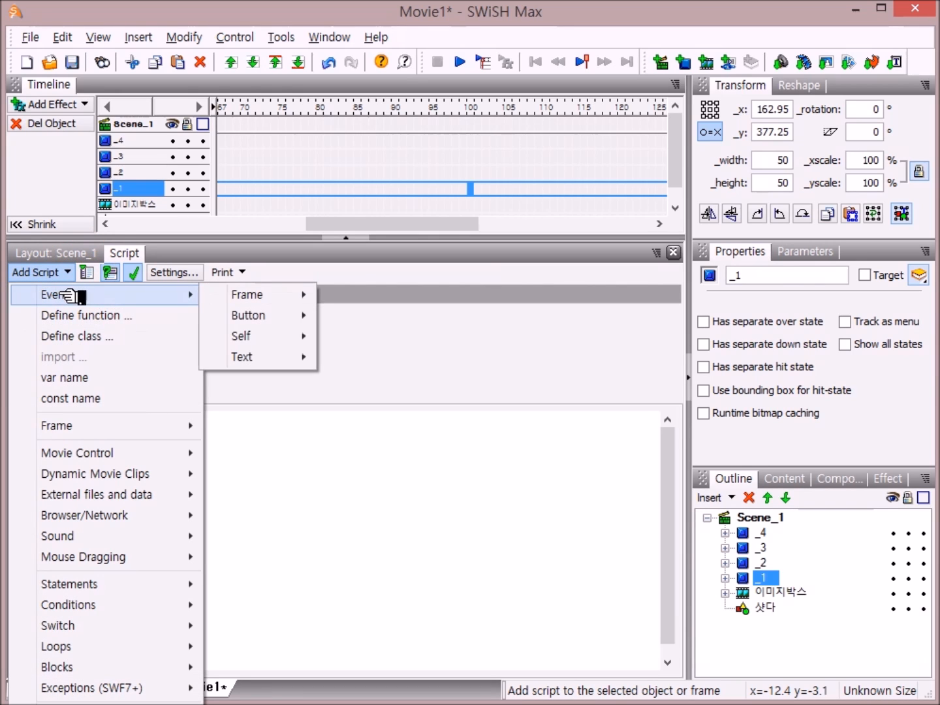
pyautogui.moveTo(275, 323)
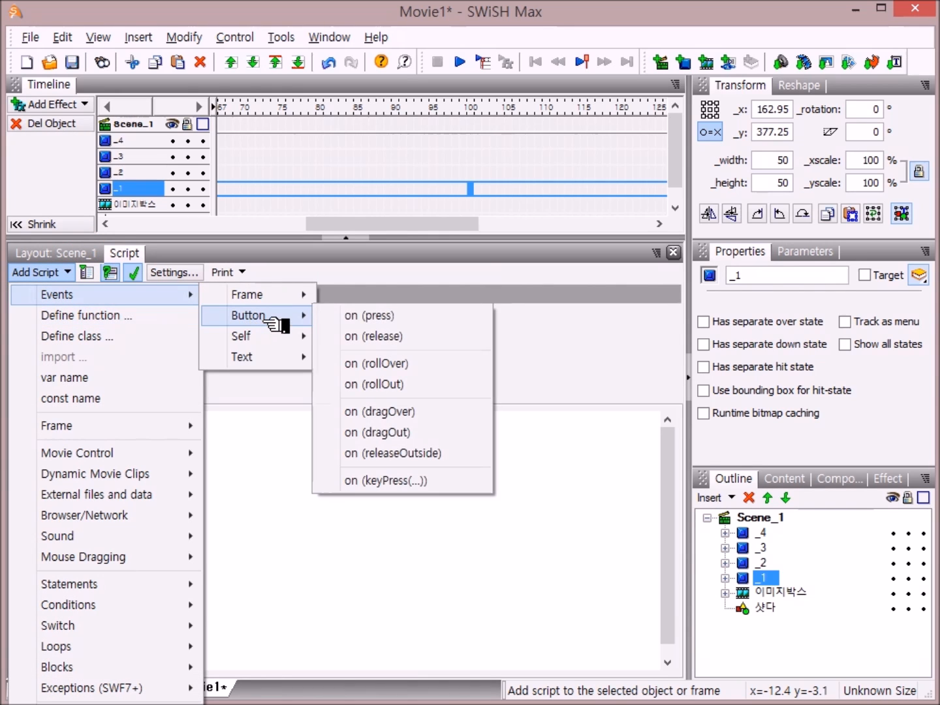
pyautogui.click(392, 317)
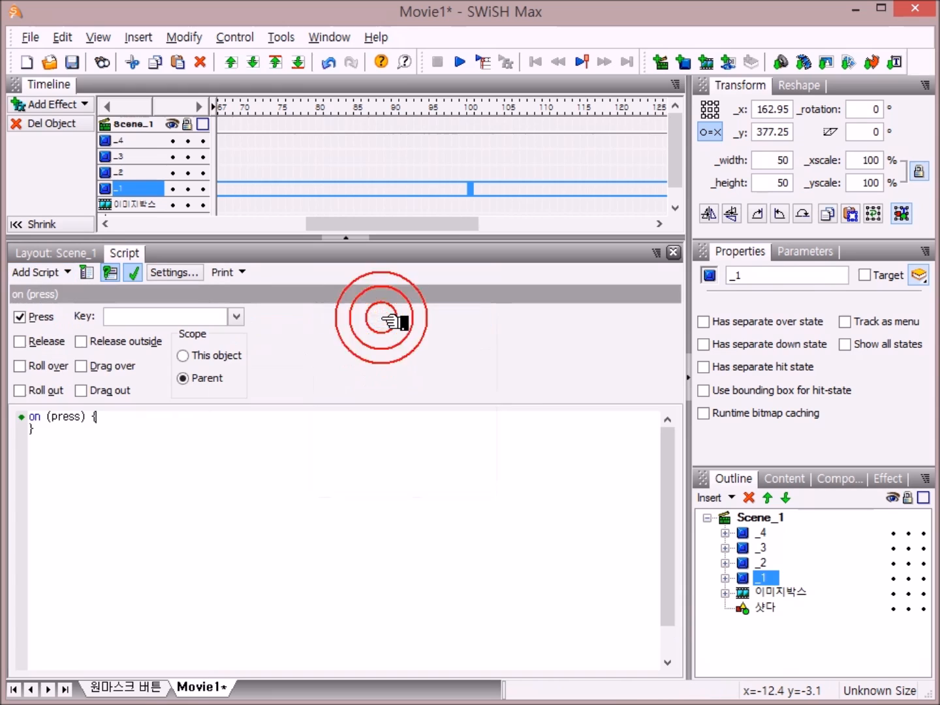
# Step: Add a gotoAndStop(FRAME) action for frame 1 inside button _1's press event, targeting 이미지박스.이미지
pyautogui.click(79, 273)
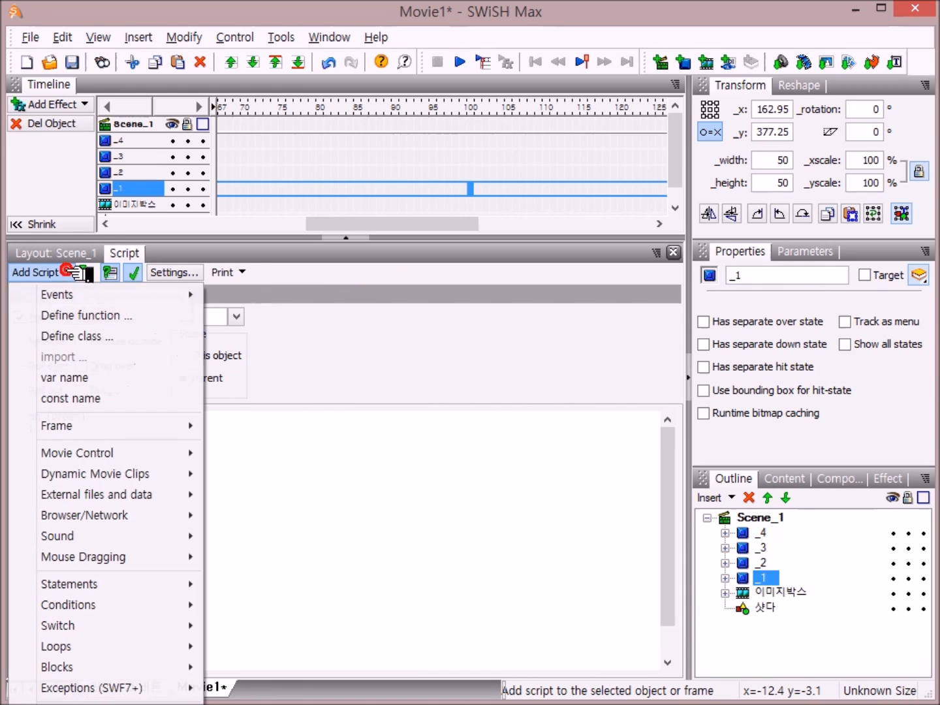
pyautogui.moveTo(111, 457)
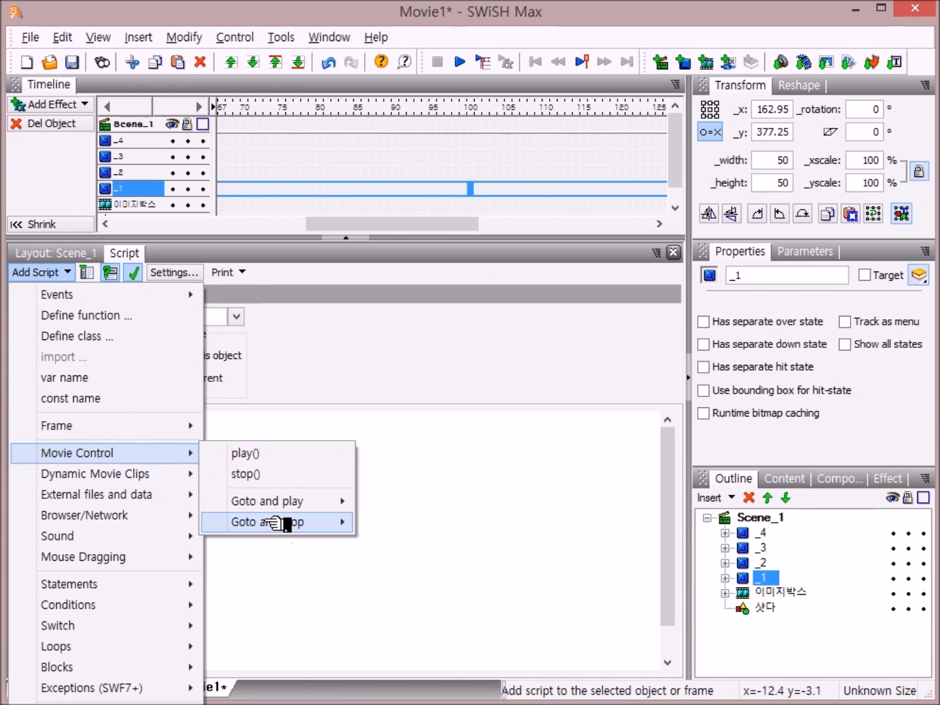
pyautogui.moveTo(283, 523)
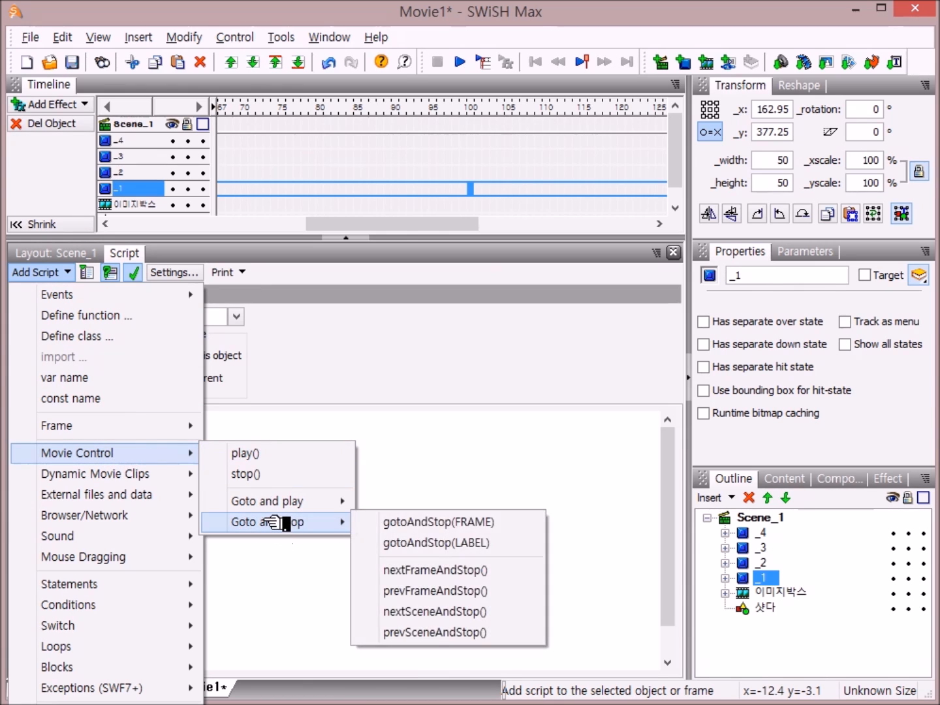
pyautogui.click(486, 522)
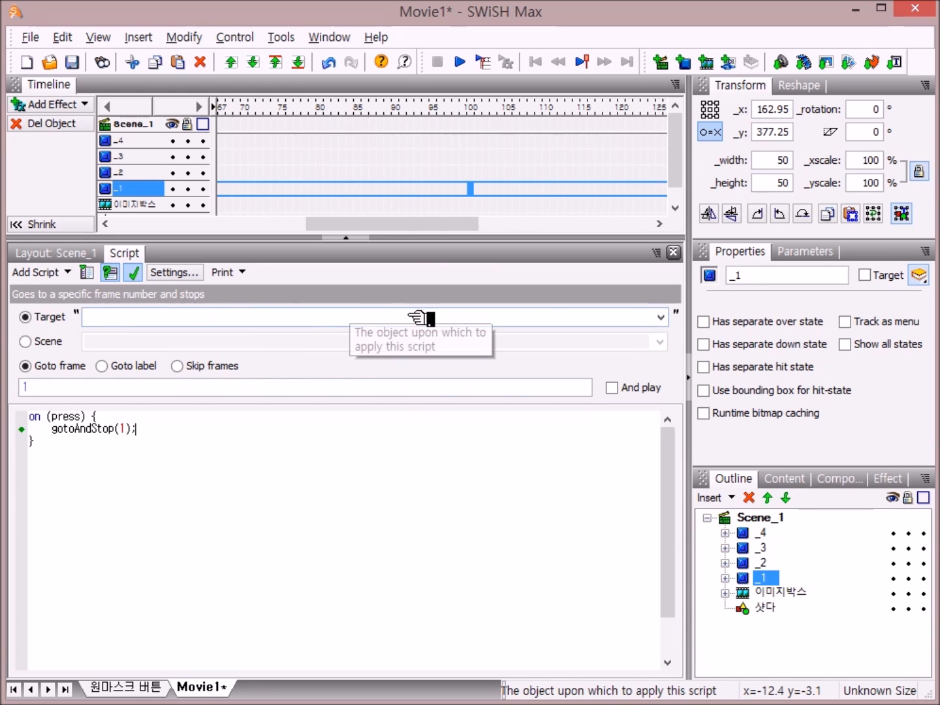
pyautogui.click(662, 318)
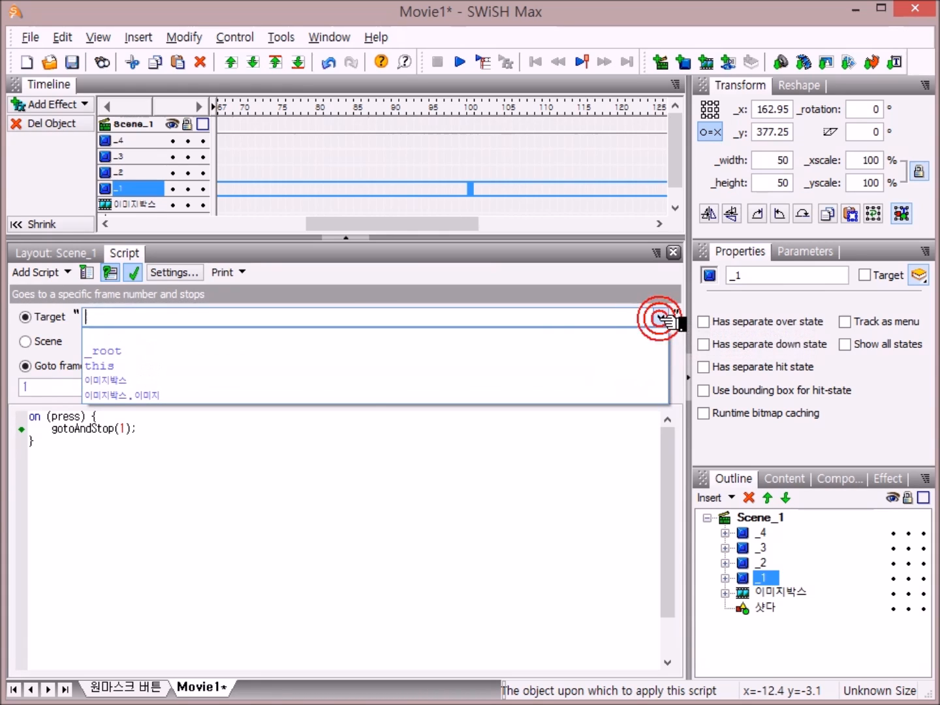
pyautogui.click(187, 396)
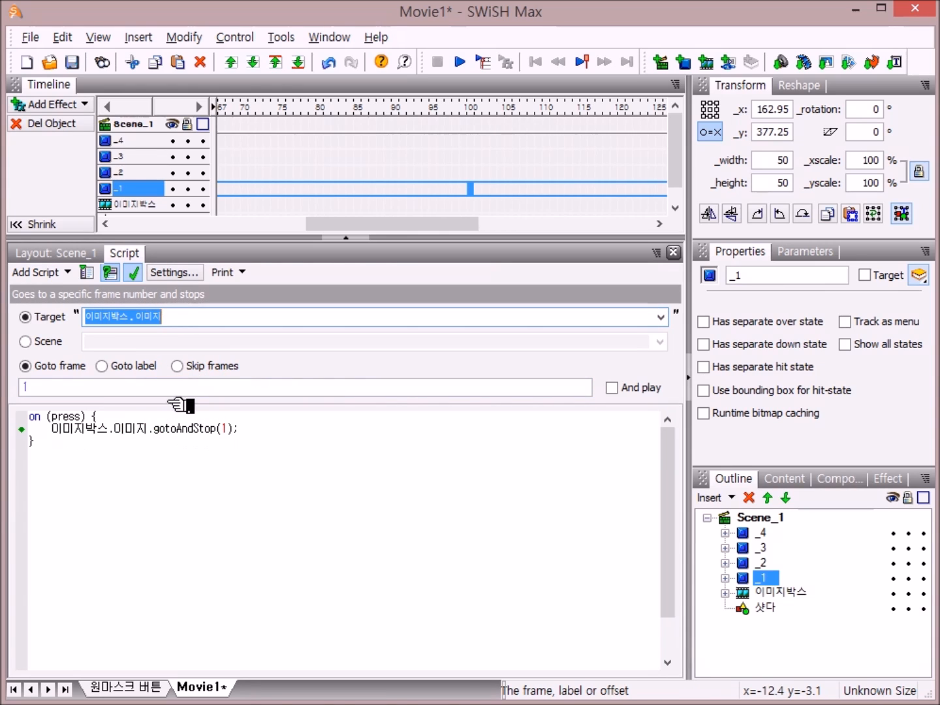
# Step: Copy the complete on (press) script of button _1
pyautogui.click(63, 442)
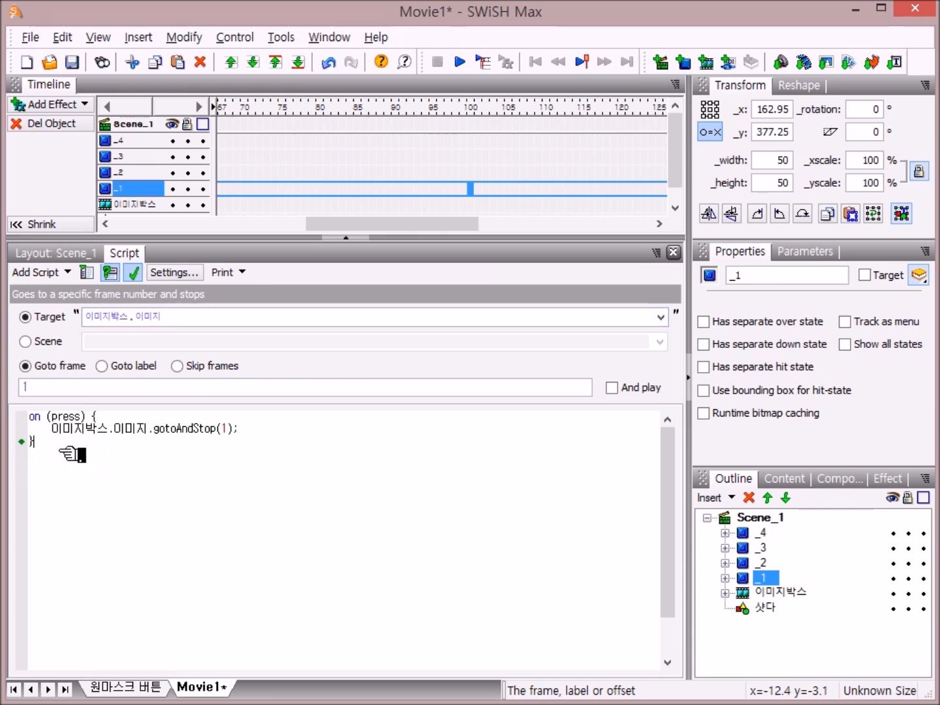
pyautogui.moveTo(34, 443); pyautogui.dragTo(22, 421)
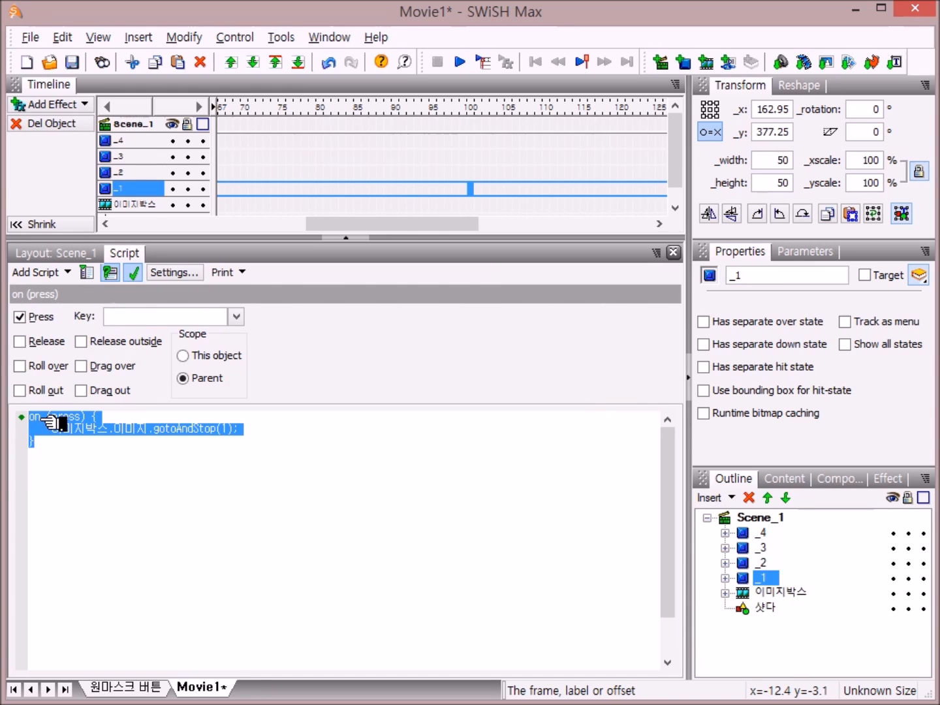
pyautogui.rightClick(46, 423)
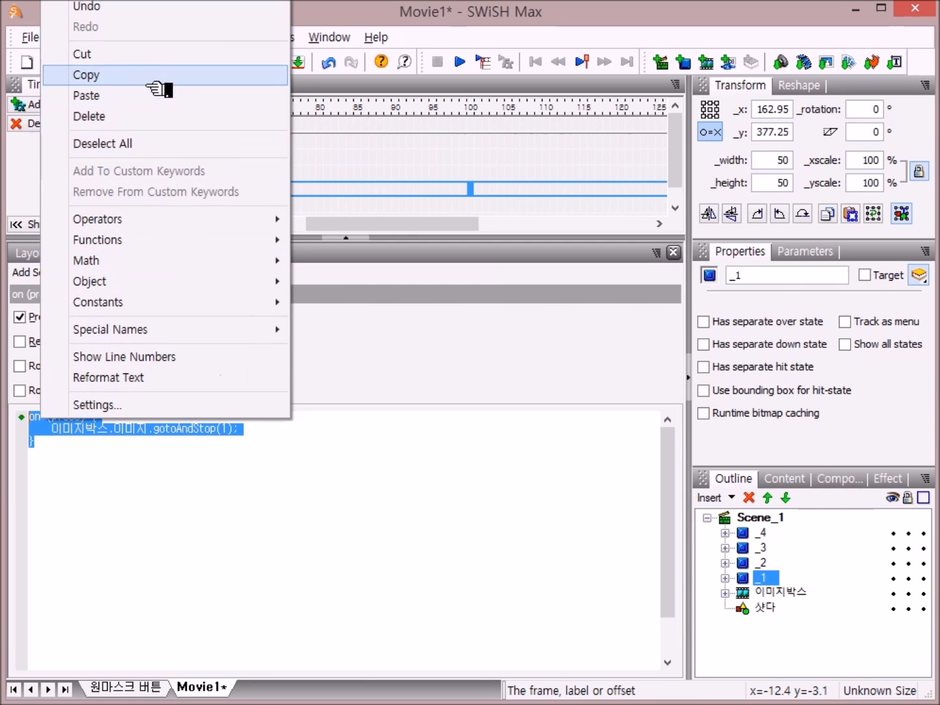
pyautogui.click(145, 75)
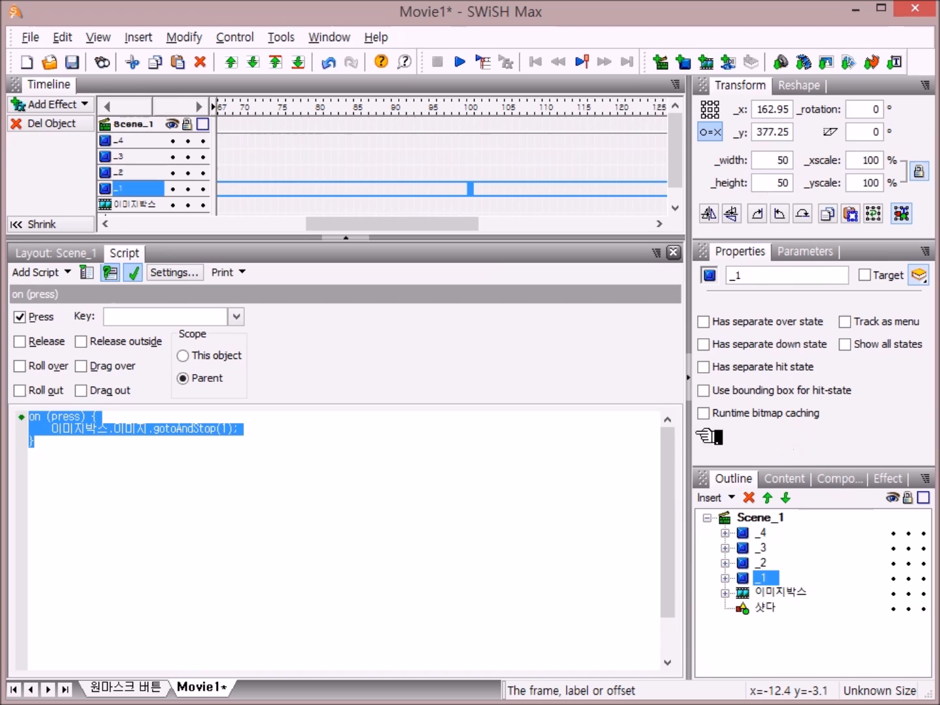
# Step: Paste the copied script into button _2 and set its gotoAndStop frame to 2
pyautogui.click(744, 562)
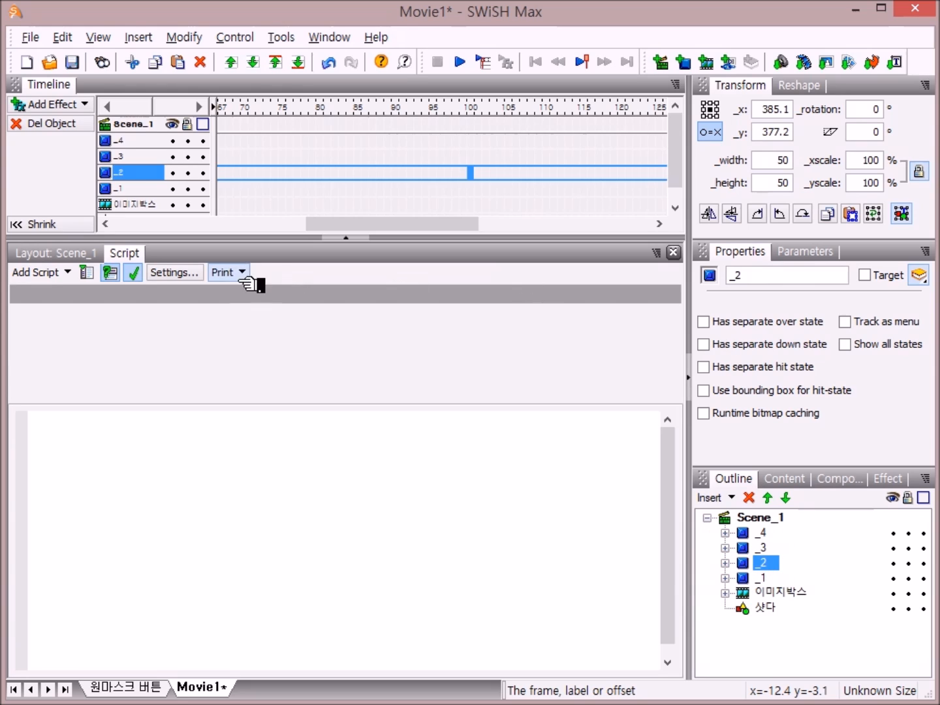
pyautogui.rightClick(51, 434)
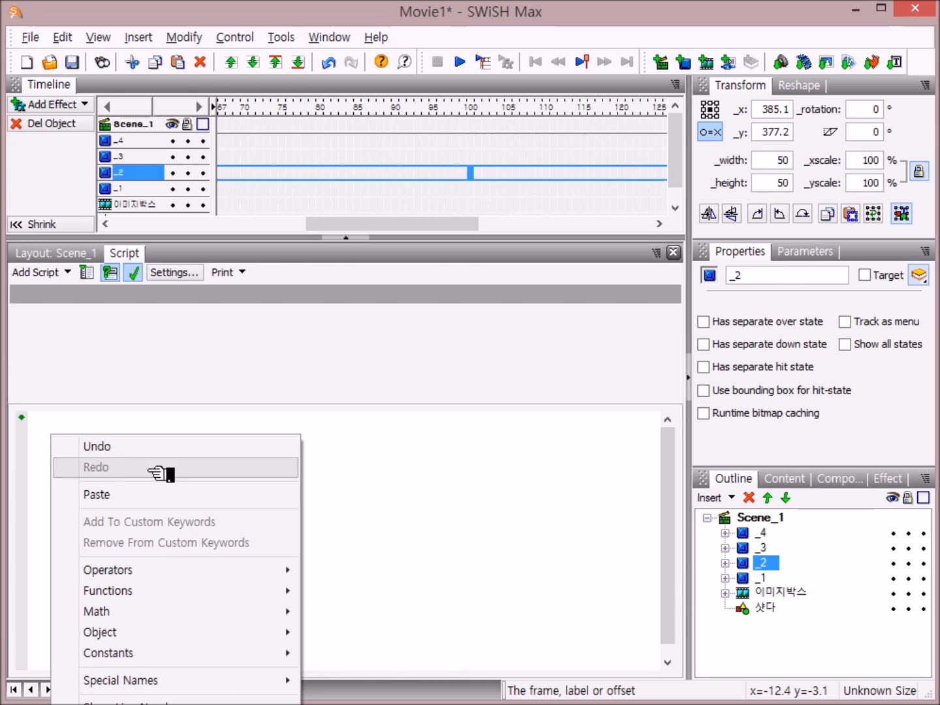
pyautogui.click(107, 498)
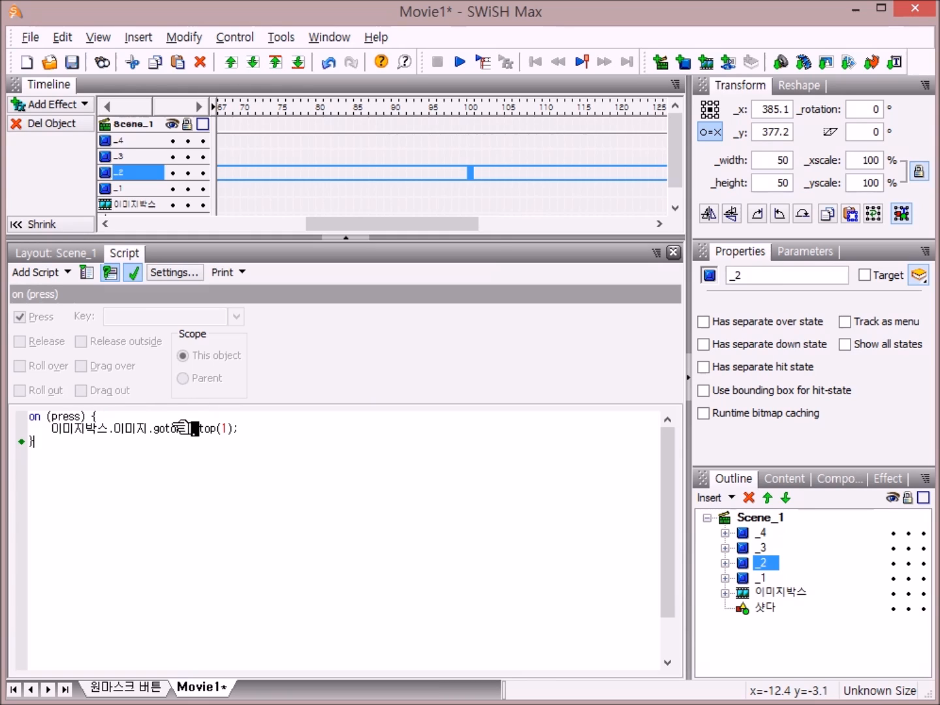
pyautogui.click(241, 431)
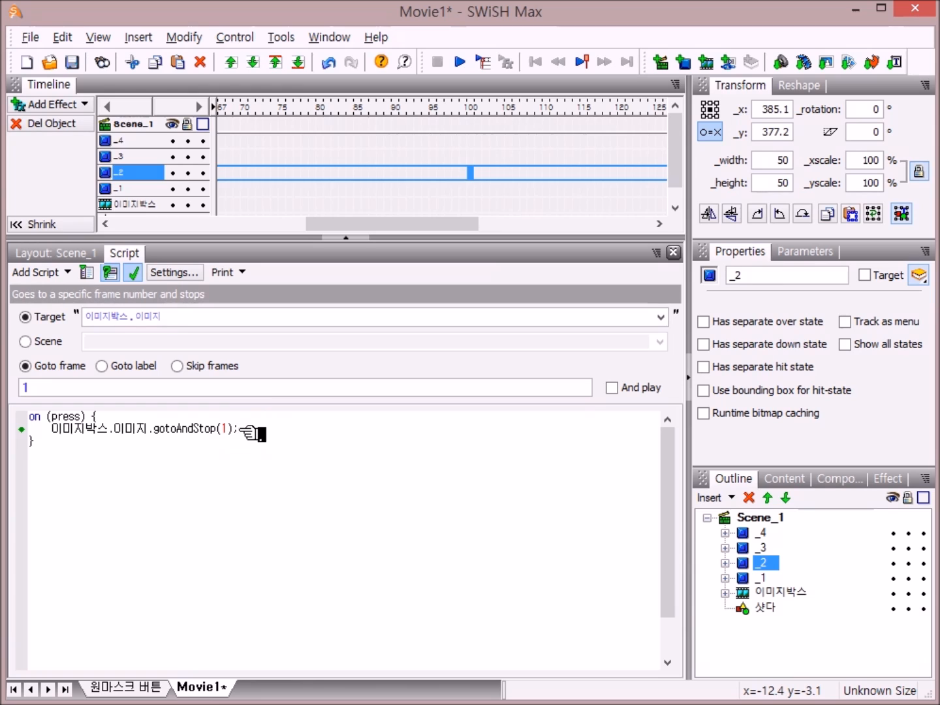
pyautogui.click(40, 389)
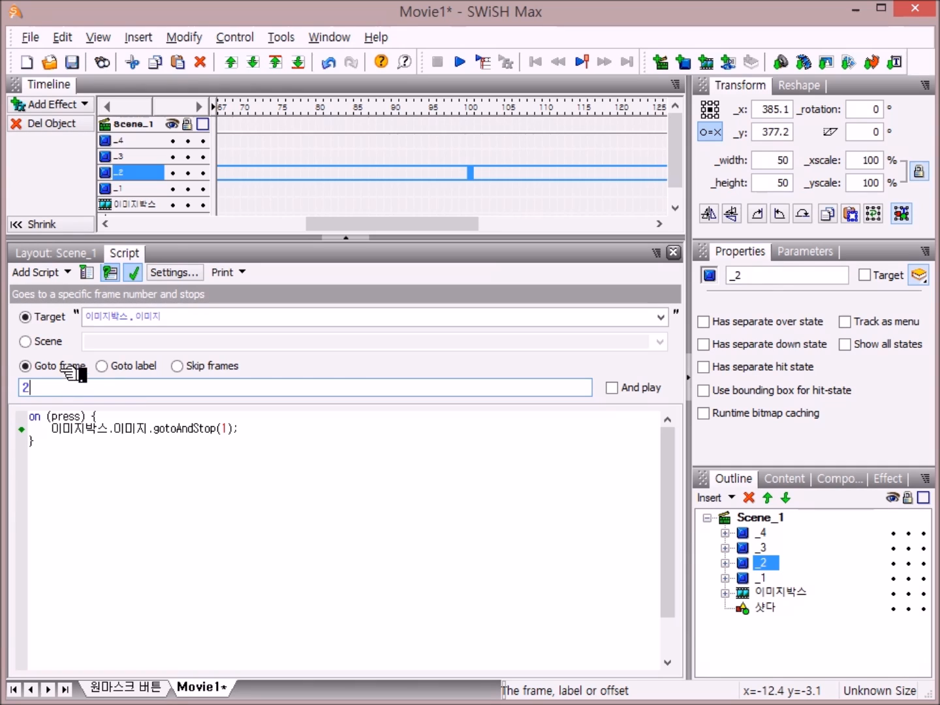
pyautogui.click(135, 273)
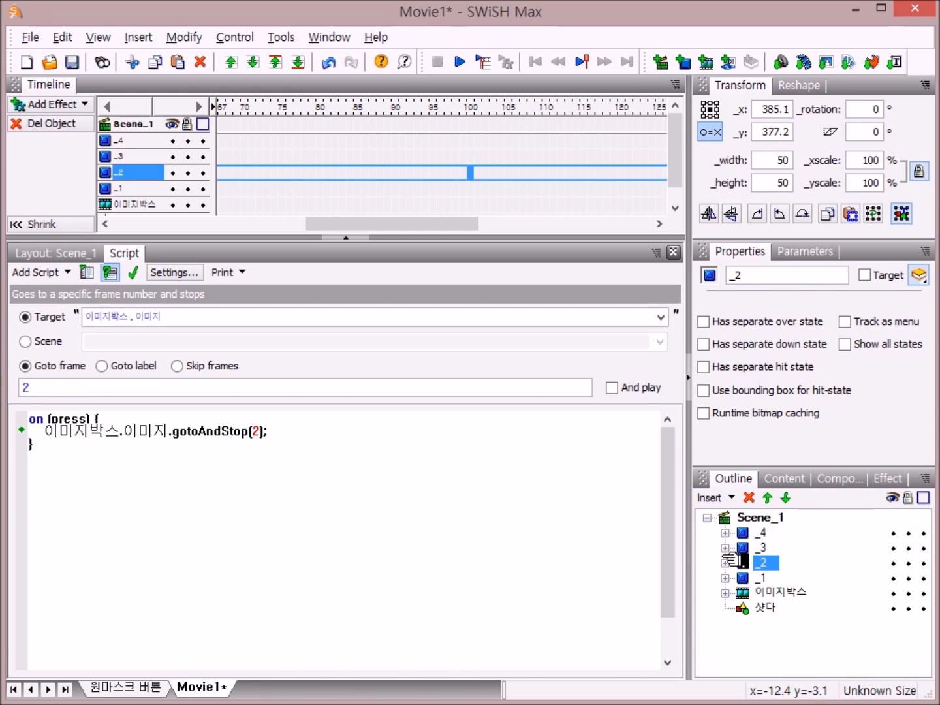
# Step: Paste the copied script into button _3 and set its gotoAndStop frame to 3
pyautogui.click(758, 548)
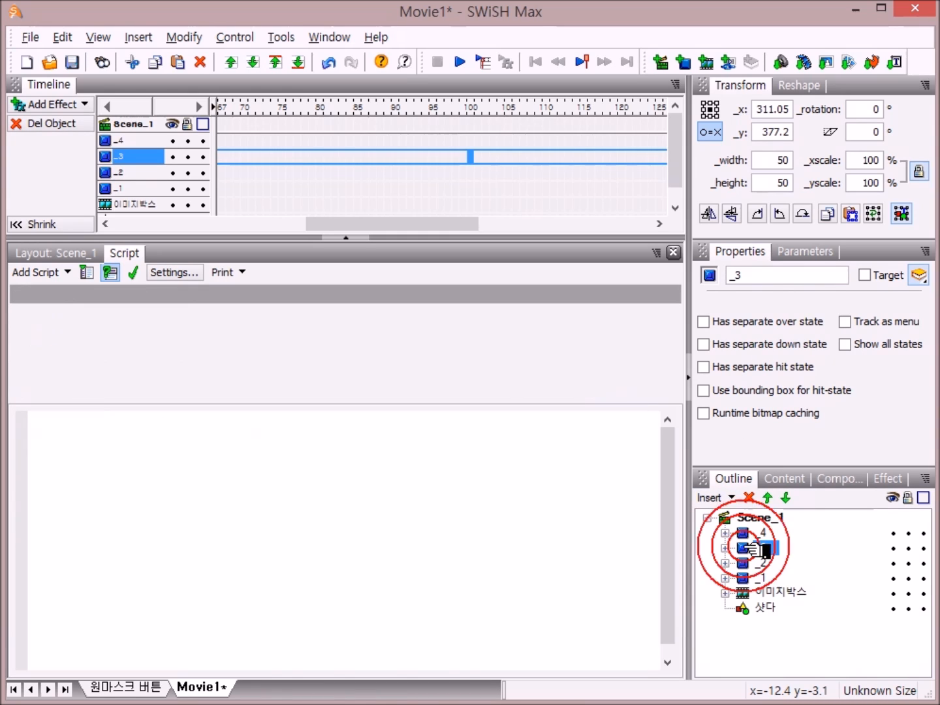
pyautogui.rightClick(52, 423)
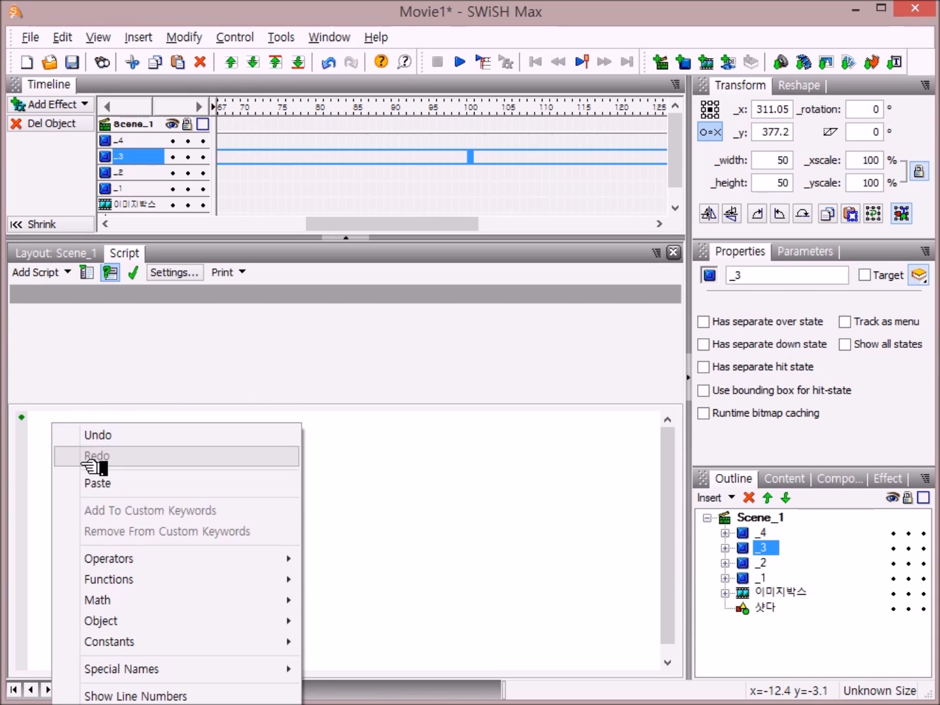
pyautogui.click(95, 483)
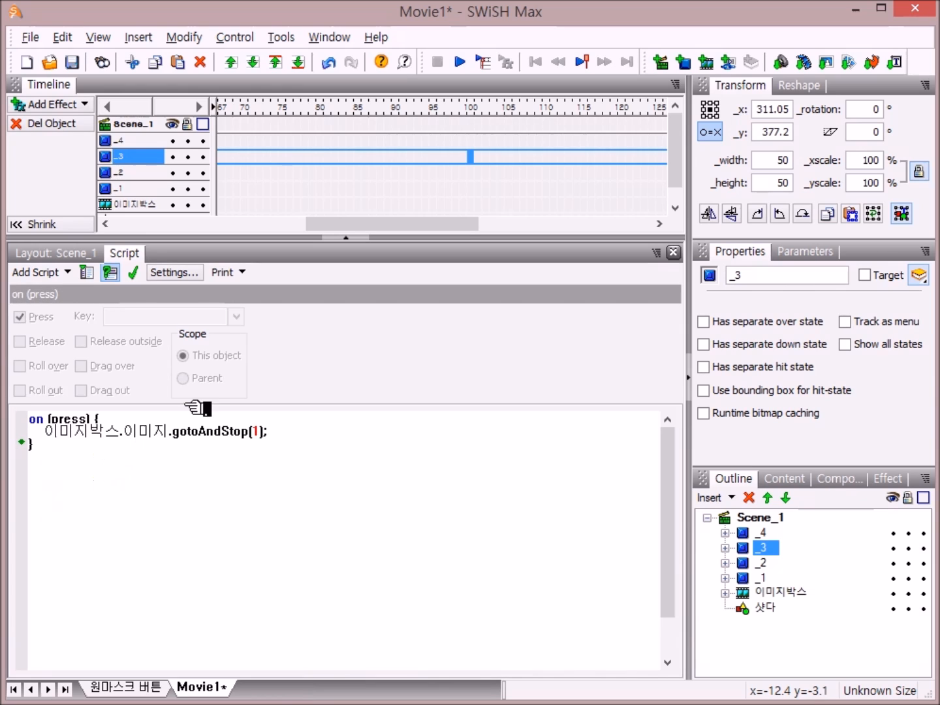
pyautogui.click(269, 432)
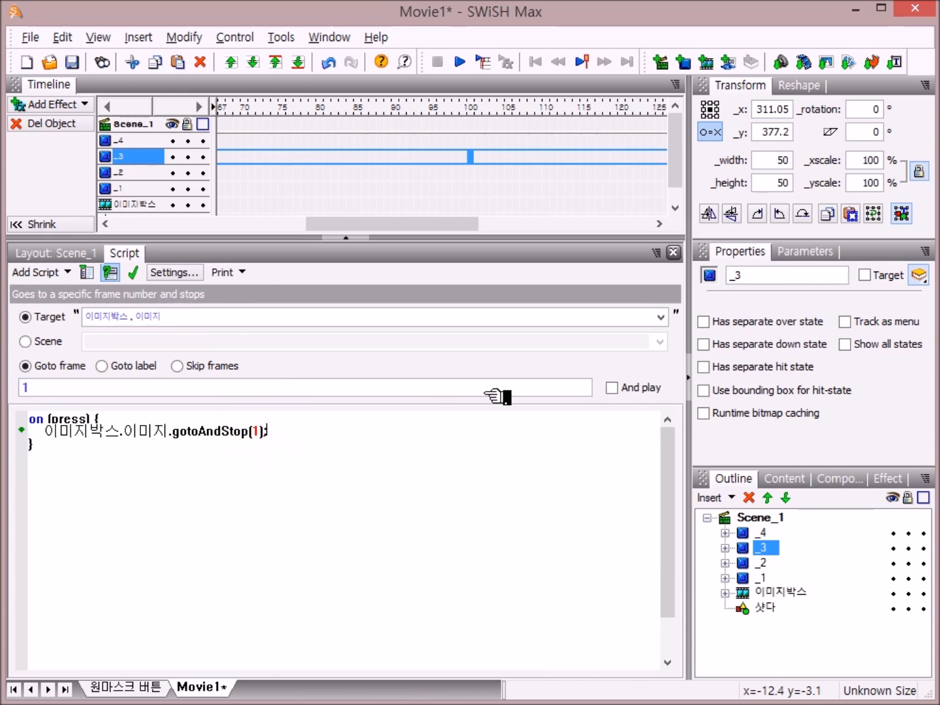
pyautogui.click(39, 386)
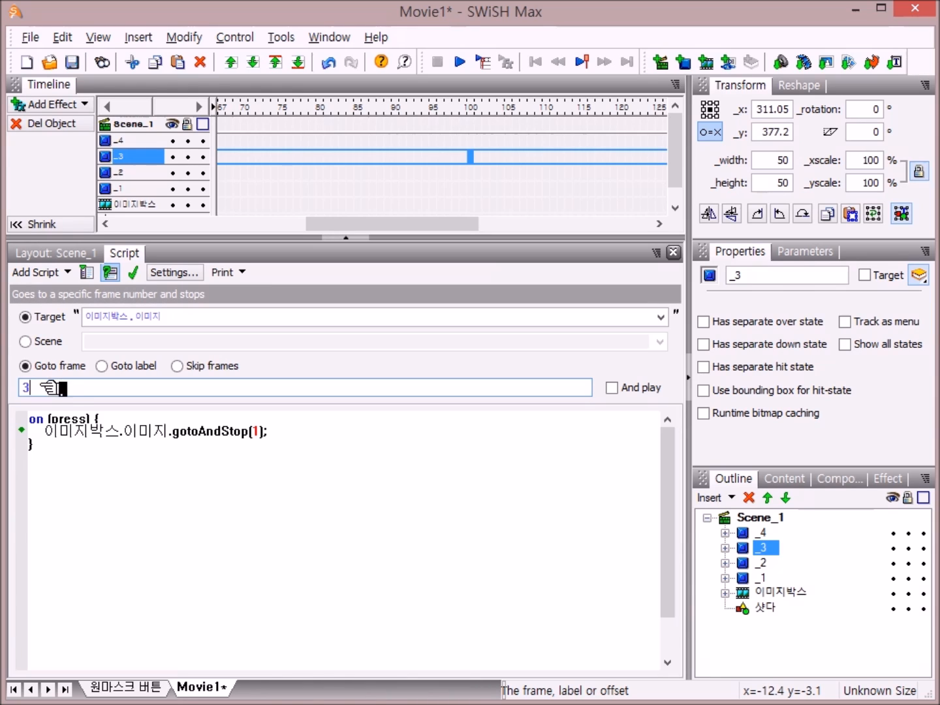
pyautogui.click(134, 274)
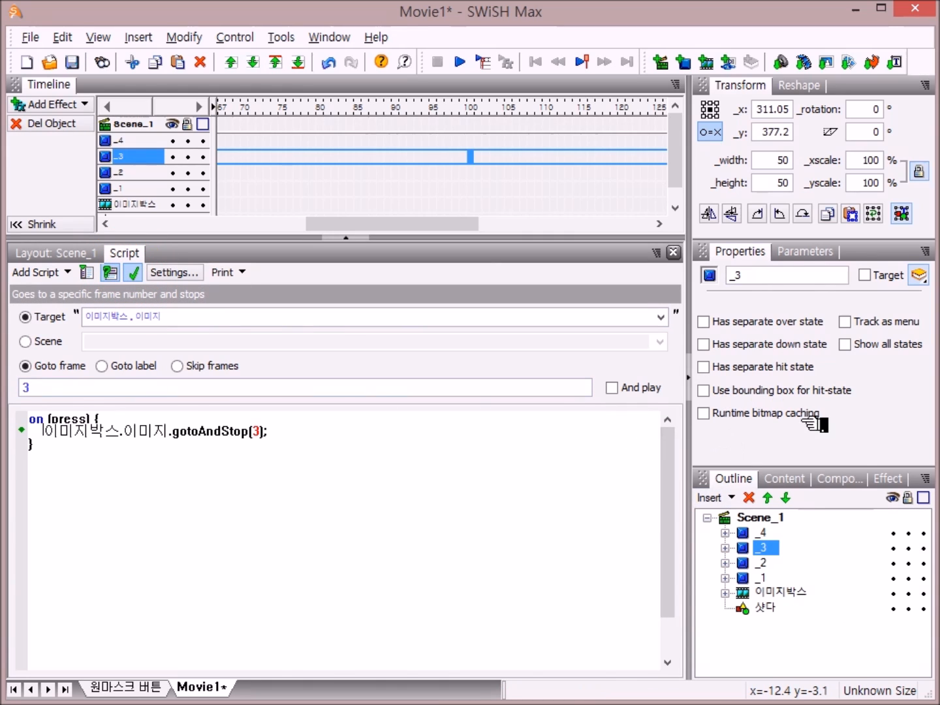
# Step: Paste the copied script into button _4 and set its gotoAndStop frame to 4
pyautogui.click(754, 533)
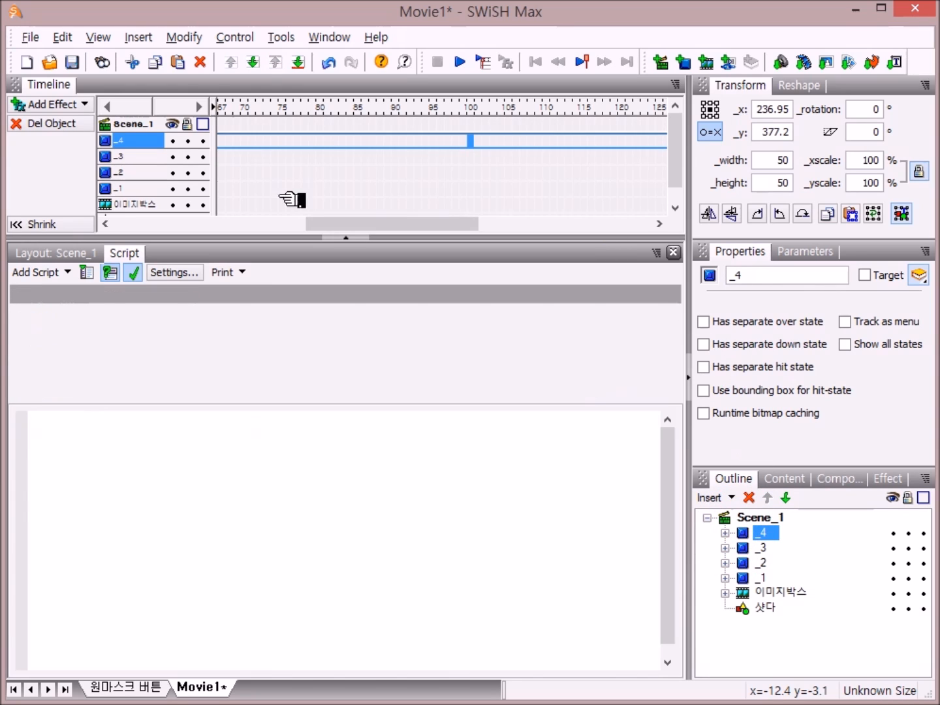
pyautogui.click(57, 448)
pyautogui.rightClick(63, 448)
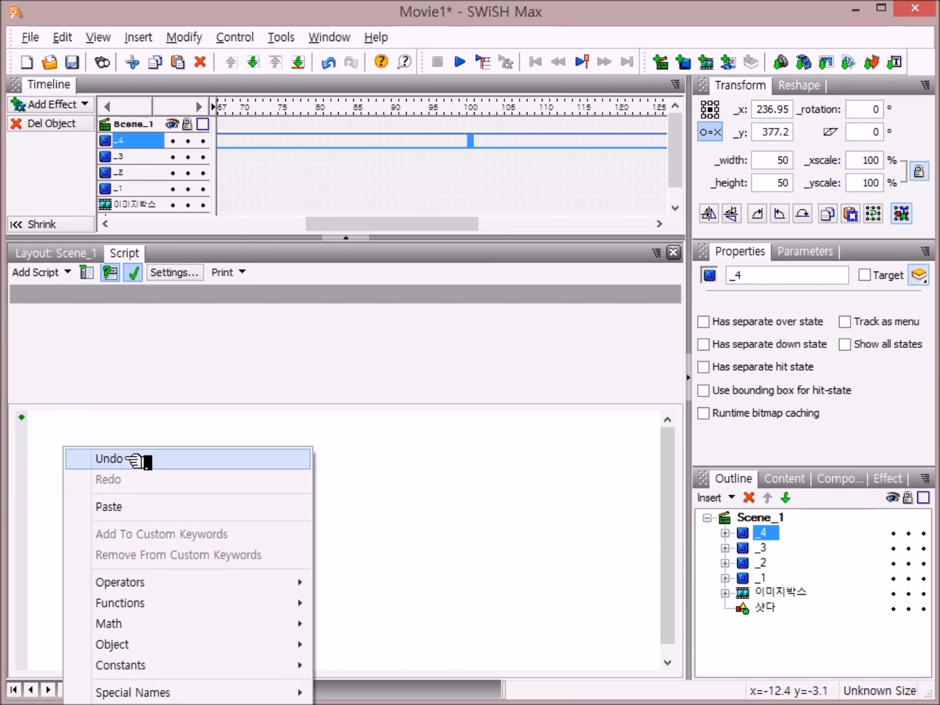
pyautogui.click(118, 507)
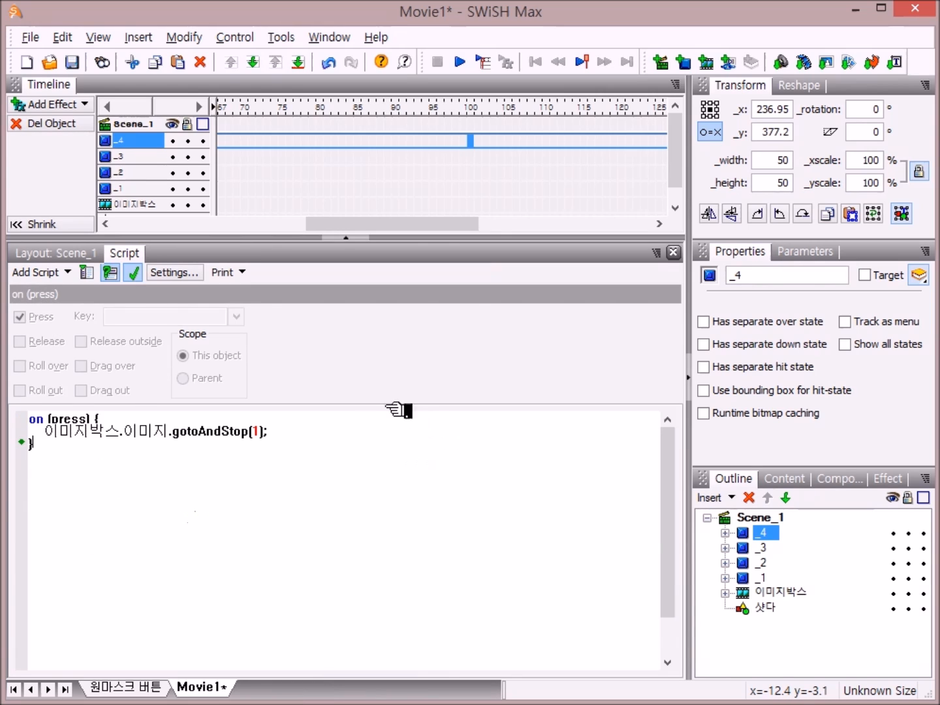
pyautogui.click(269, 433)
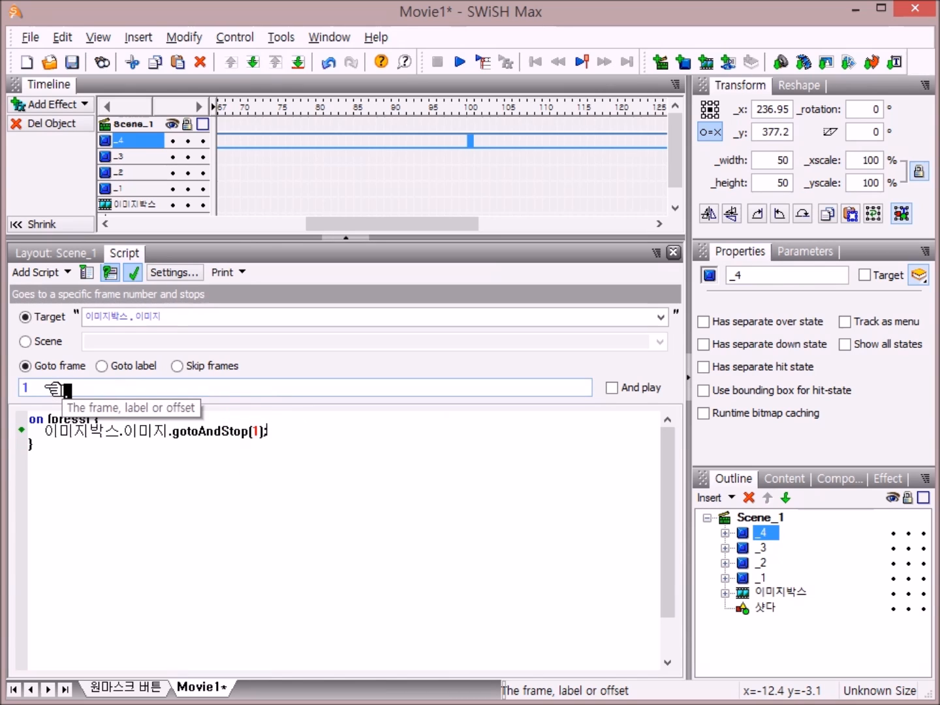
pyautogui.click(41, 386)
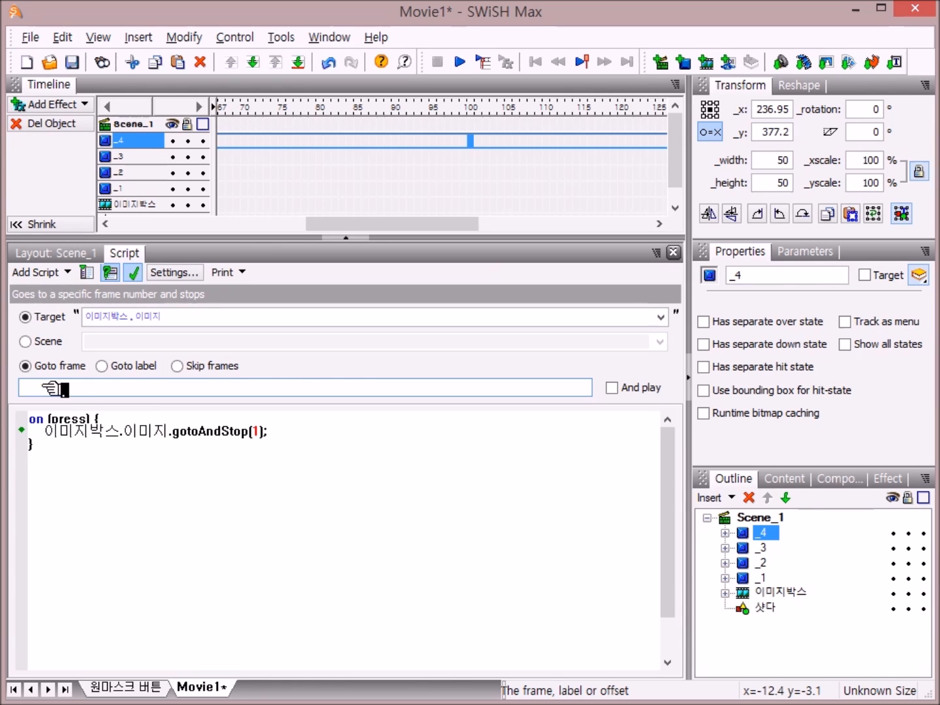
pyautogui.write('4')
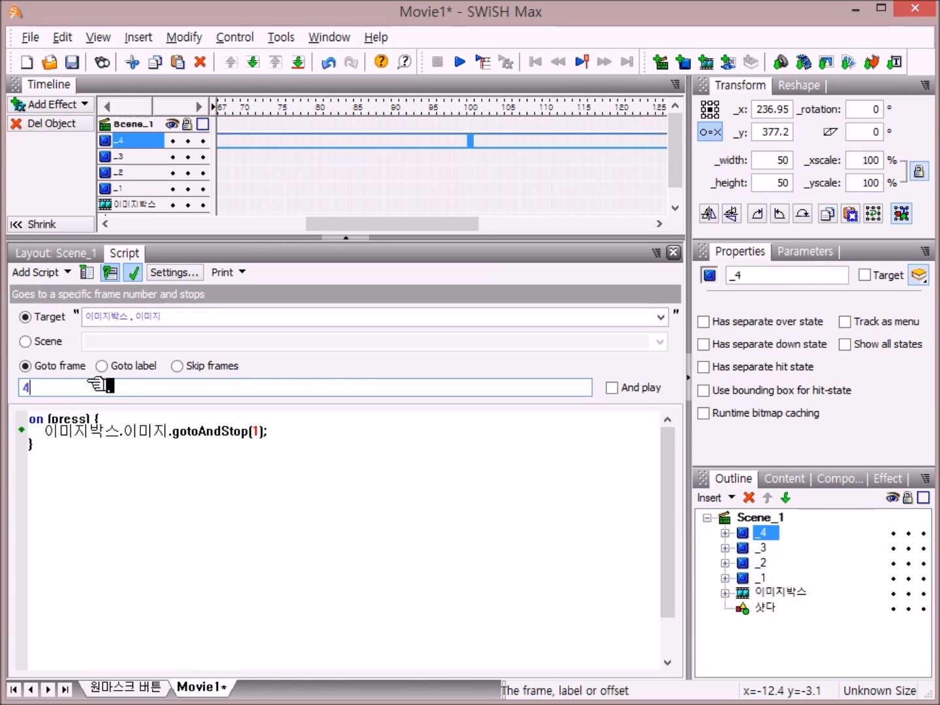
pyautogui.click(140, 273)
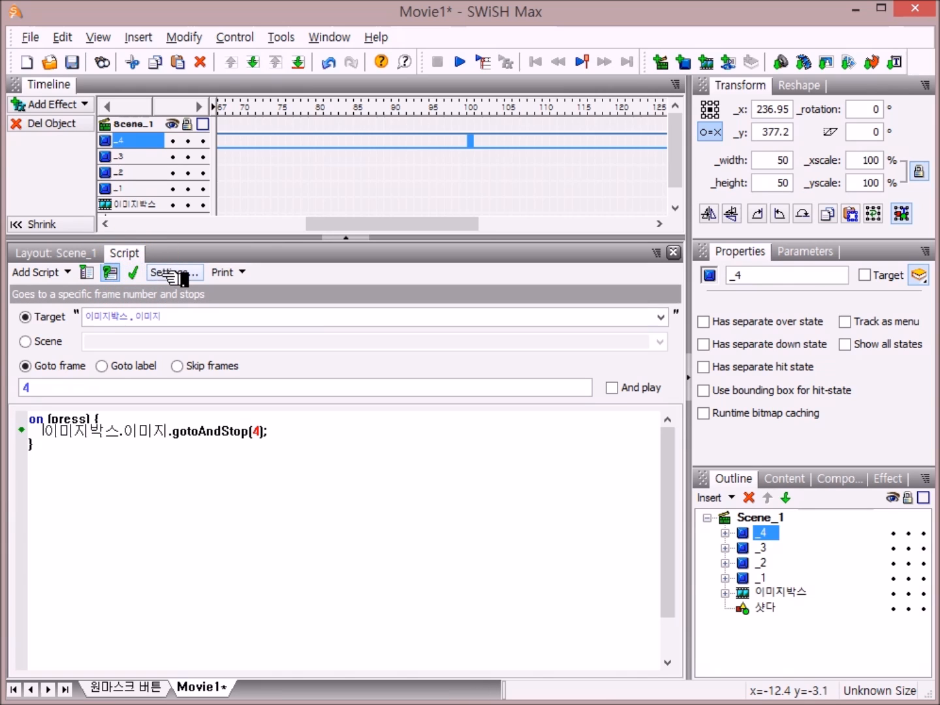
# Step: Play the movie in the layout, test all four round thumbnail buttons, and stop playback
pyautogui.click(91, 259)
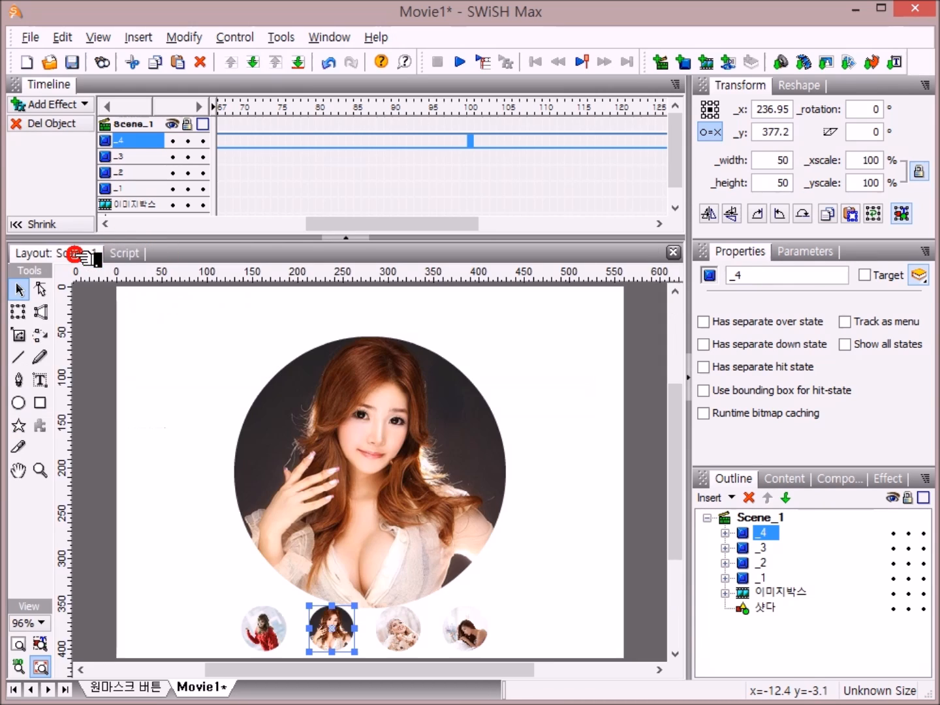
pyautogui.click(460, 62)
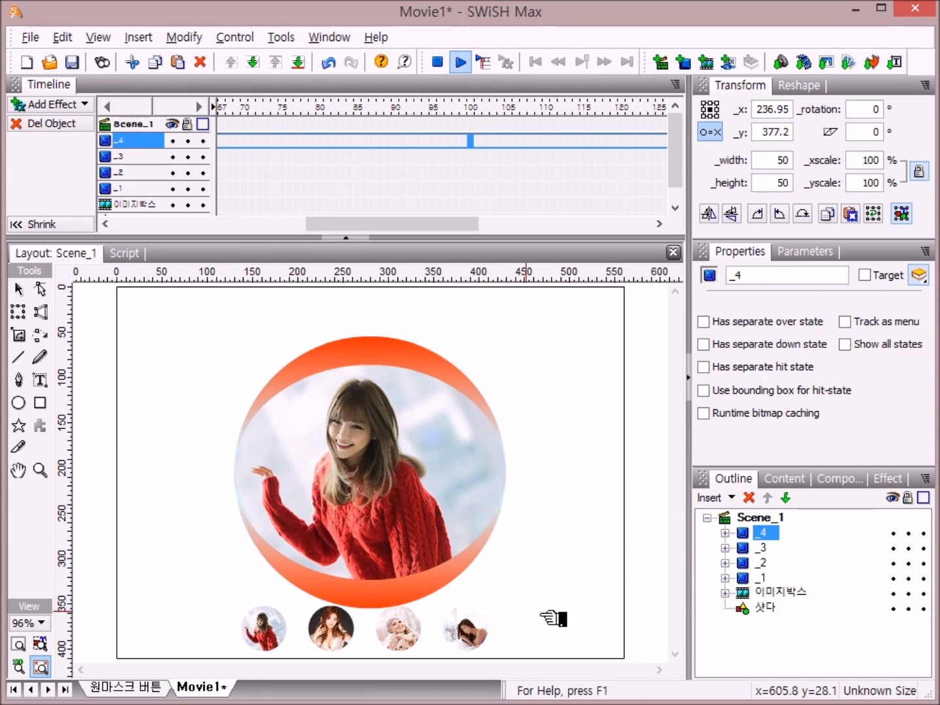
pyautogui.click(396, 624)
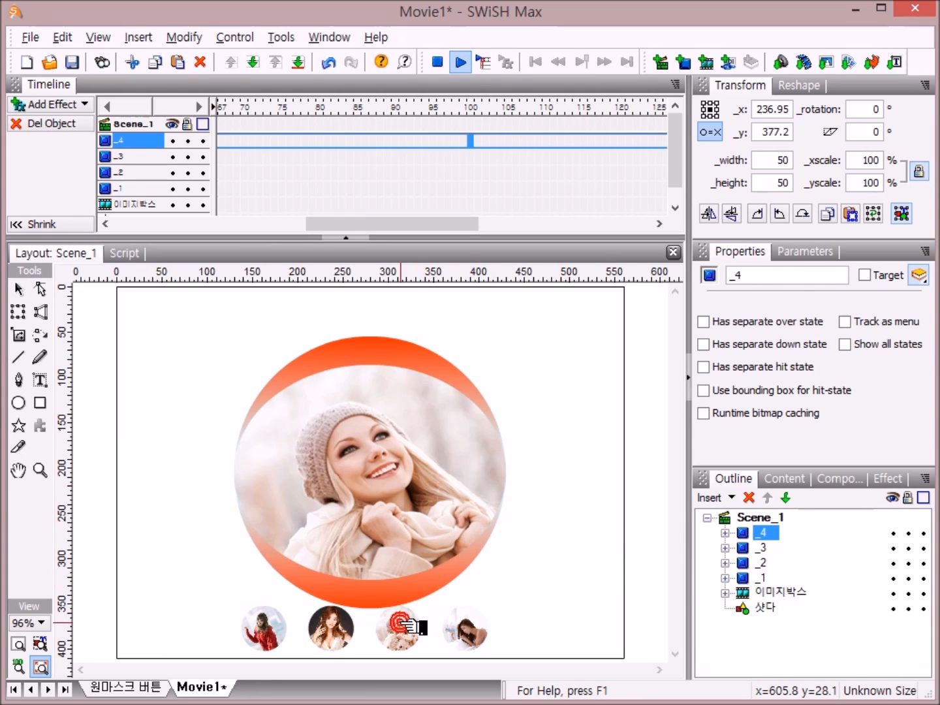
pyautogui.click(333, 627)
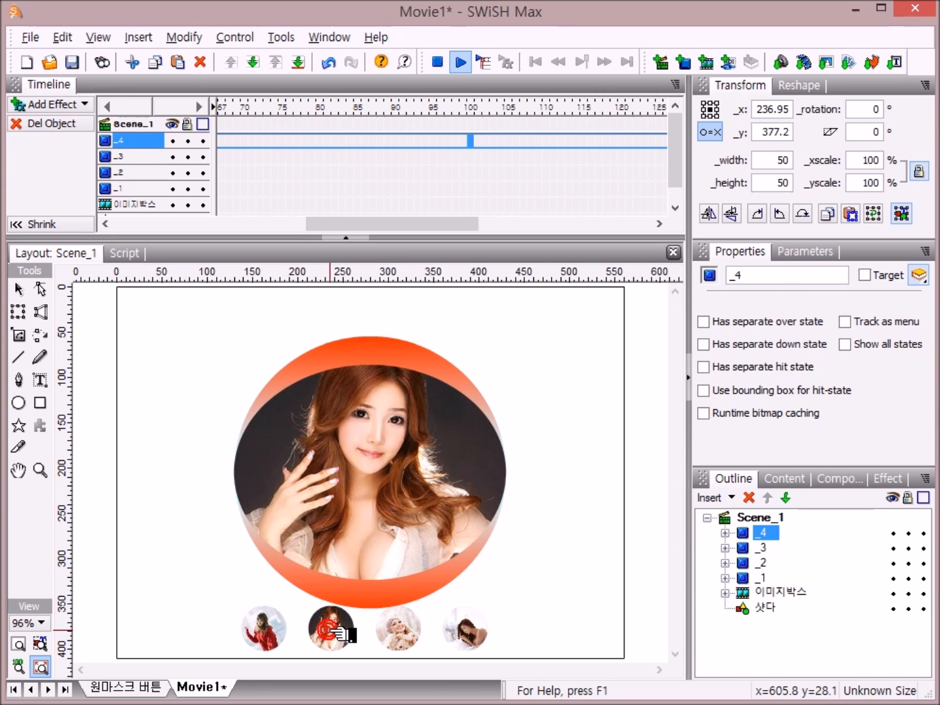
pyautogui.click(268, 633)
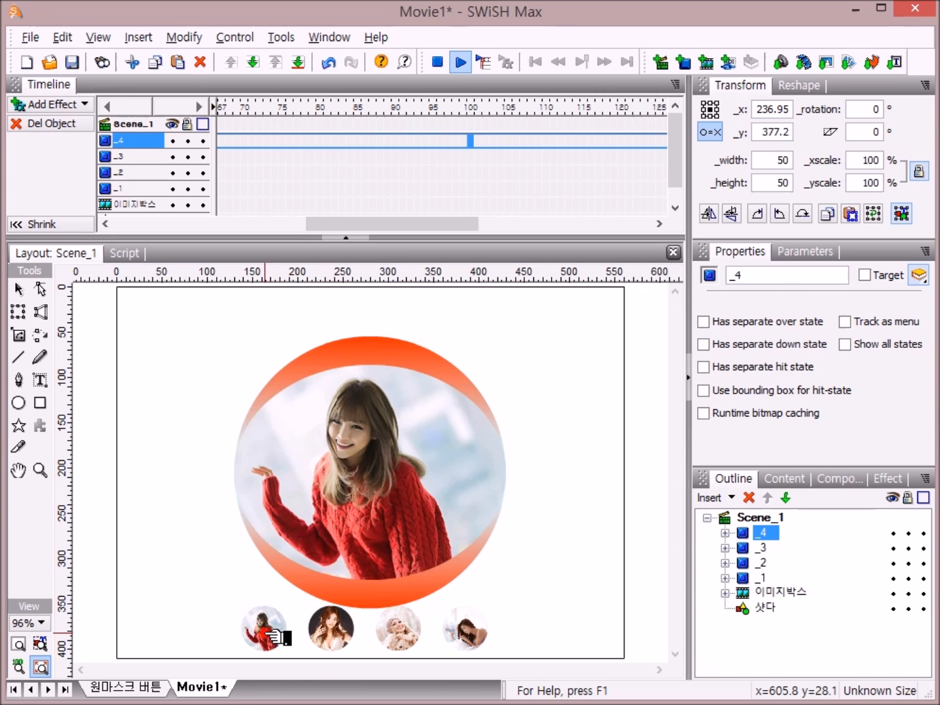
pyautogui.click(482, 635)
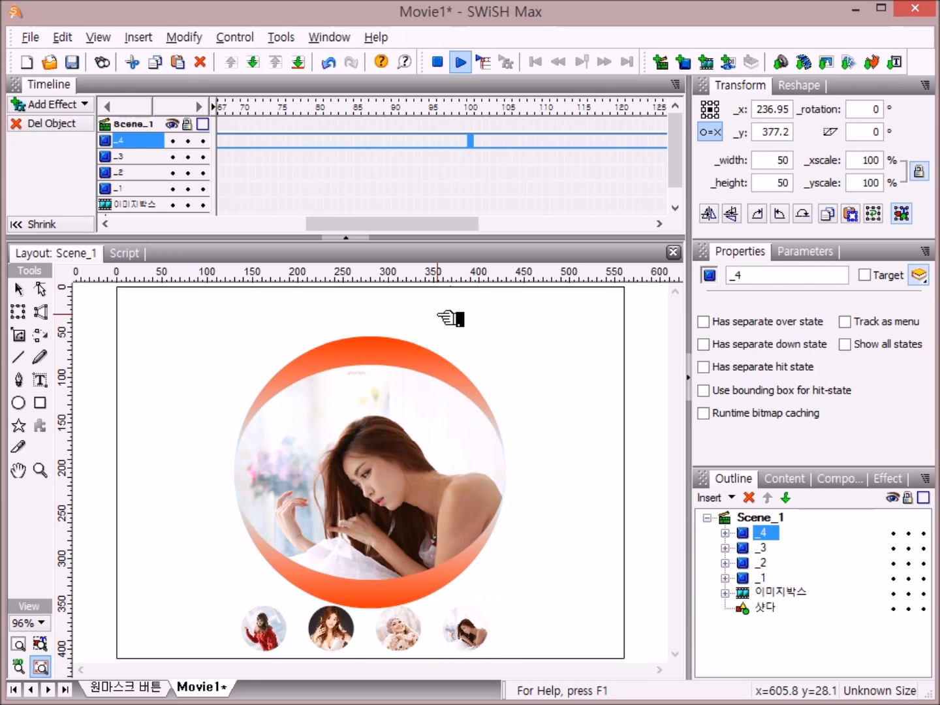
pyautogui.click(437, 62)
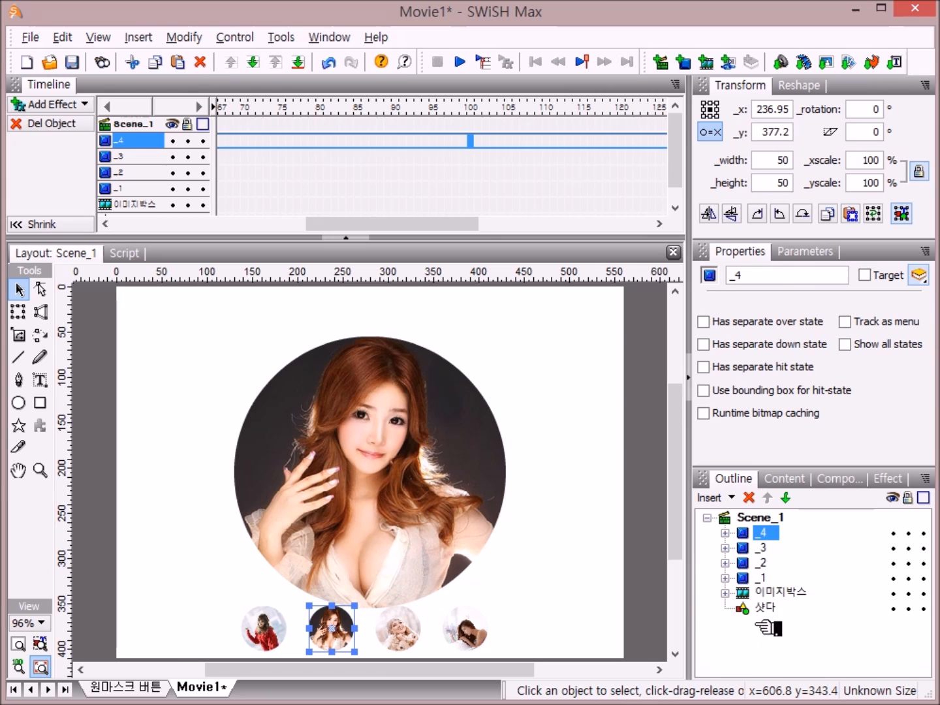
# Step: Move 이미지박스 and 샷다 together straight up by about 18 pixels, placing the shutter at _y 187.3
pyautogui.click(760, 593)
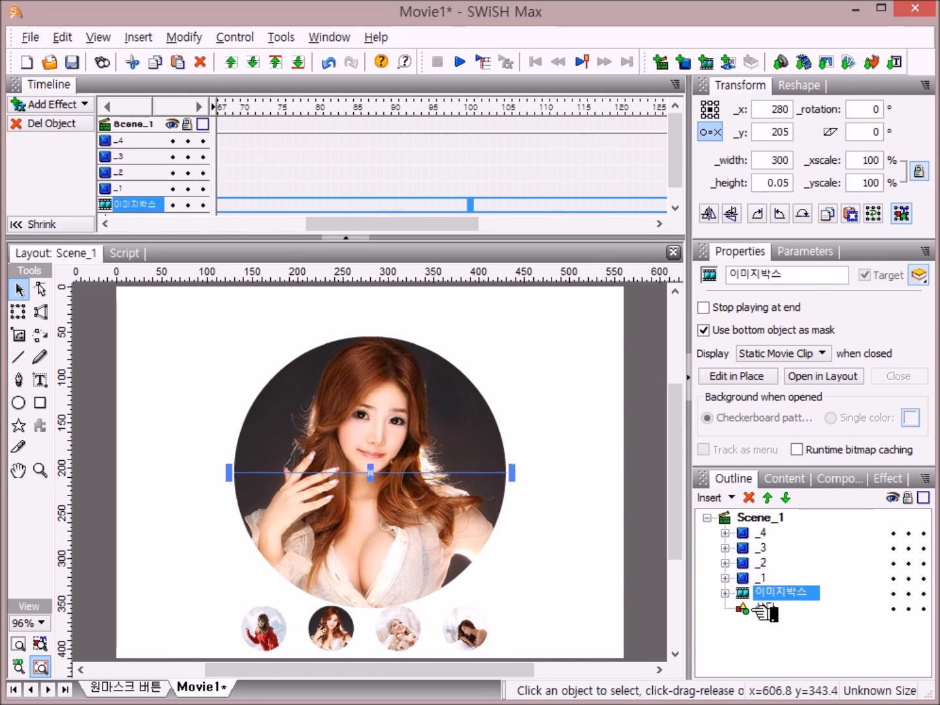
pyautogui.click(761, 610)
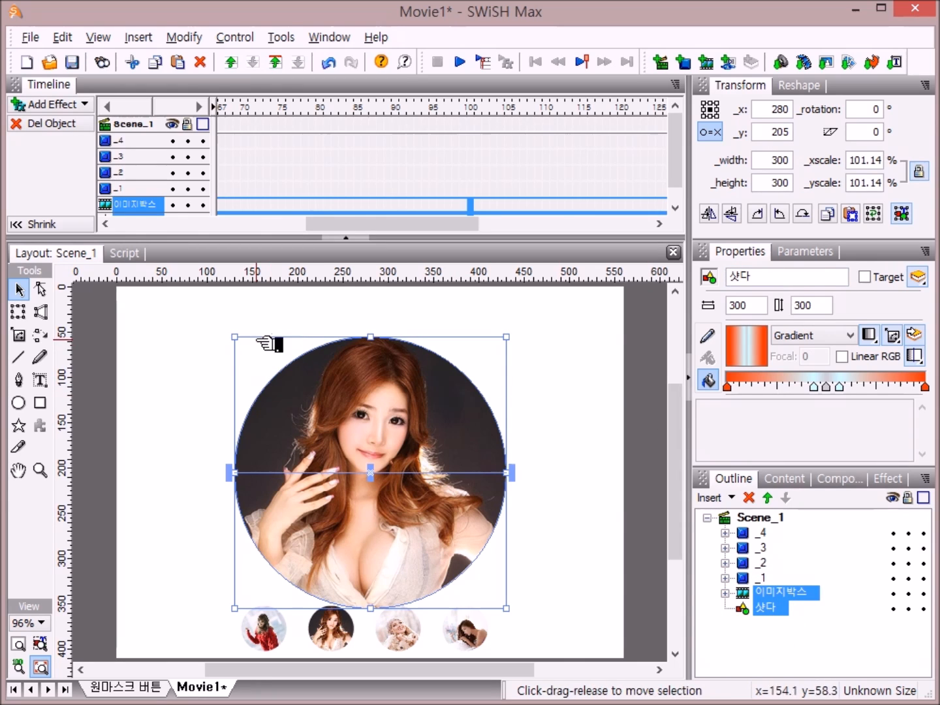
pyautogui.click(427, 434)
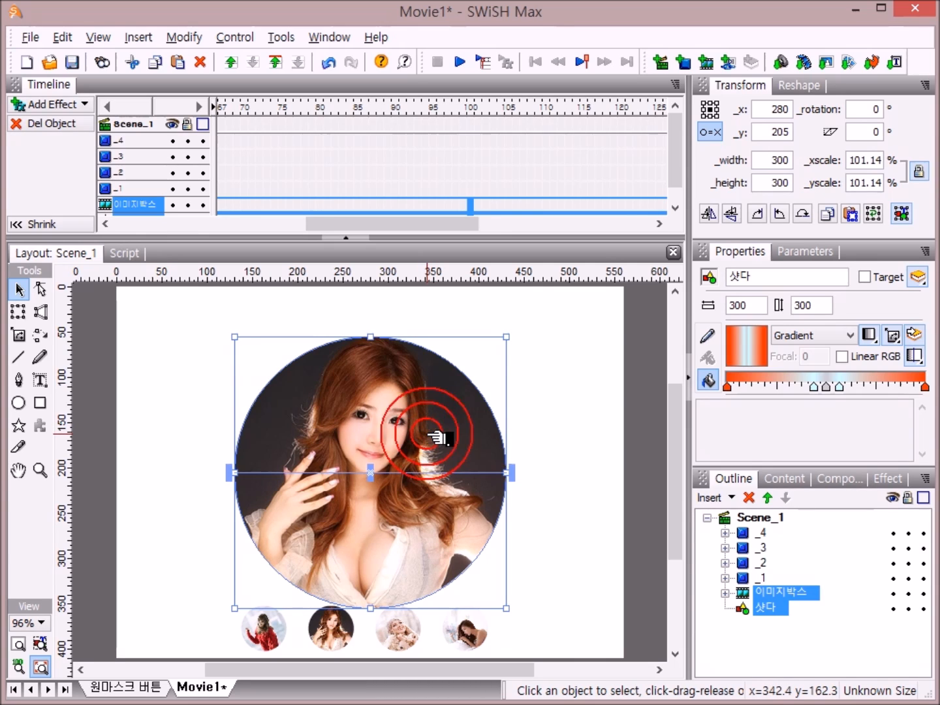
pyautogui.moveTo(437, 438); pyautogui.dragTo(435, 414)
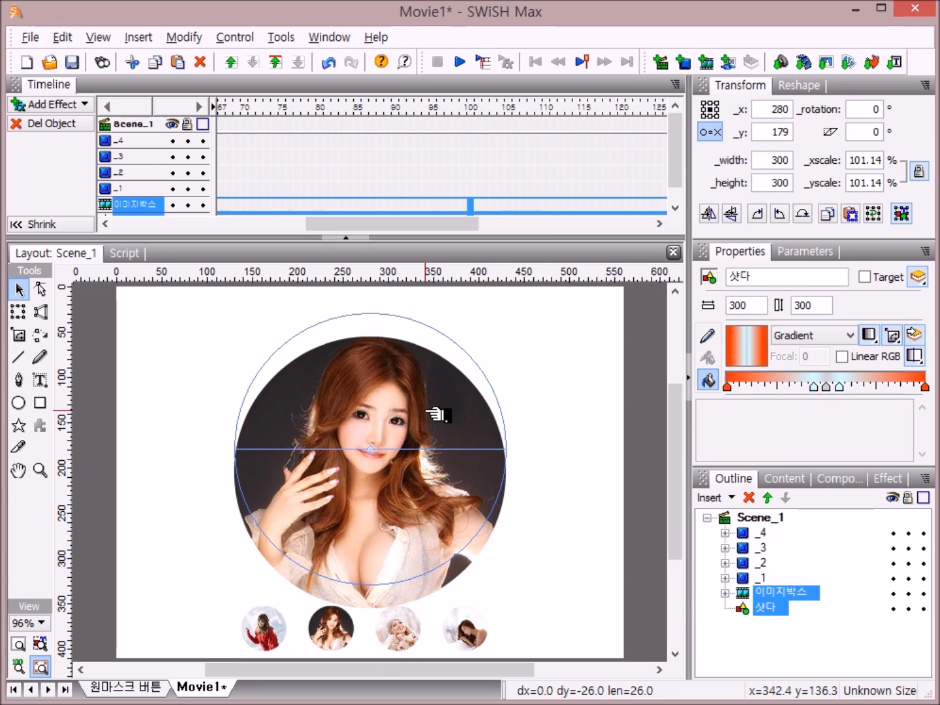
pyautogui.moveTo(435, 414); pyautogui.dragTo(435, 421)
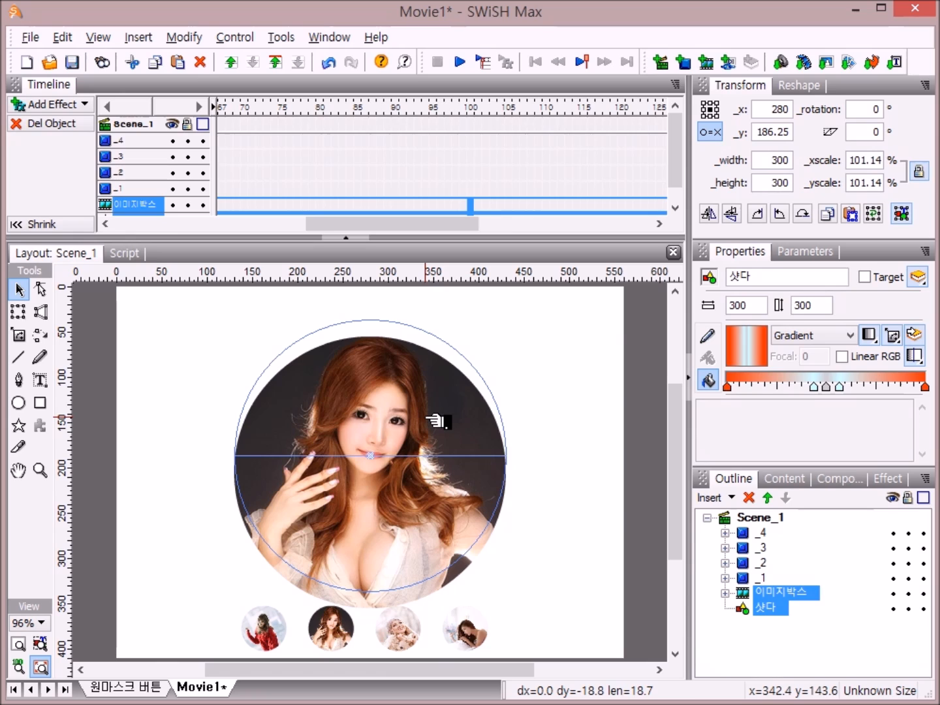
pyautogui.moveTo(436, 420); pyautogui.dragTo(435, 422)
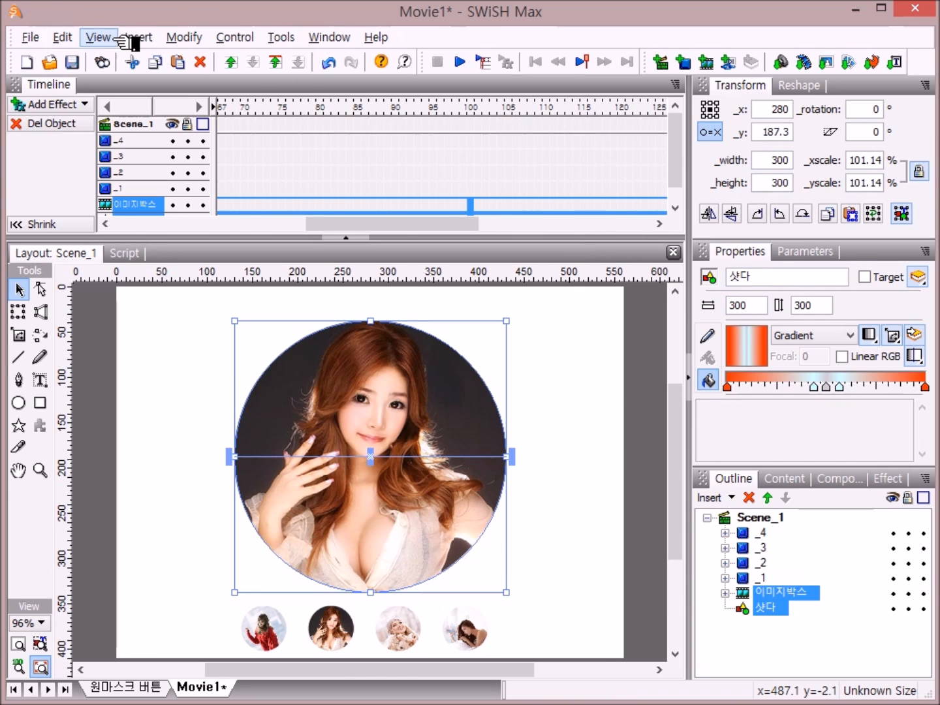
# Step: Import all frames of the 구름800X600 cloud animation as an Animated Movie Clip with Masked enabled
pyautogui.click(139, 37)
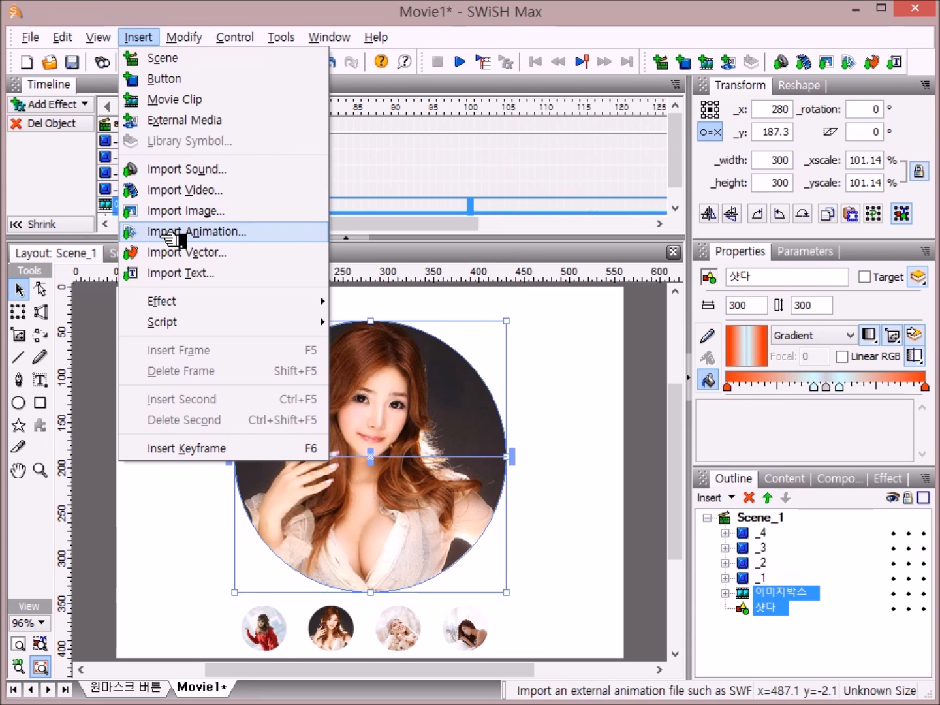
pyautogui.click(249, 237)
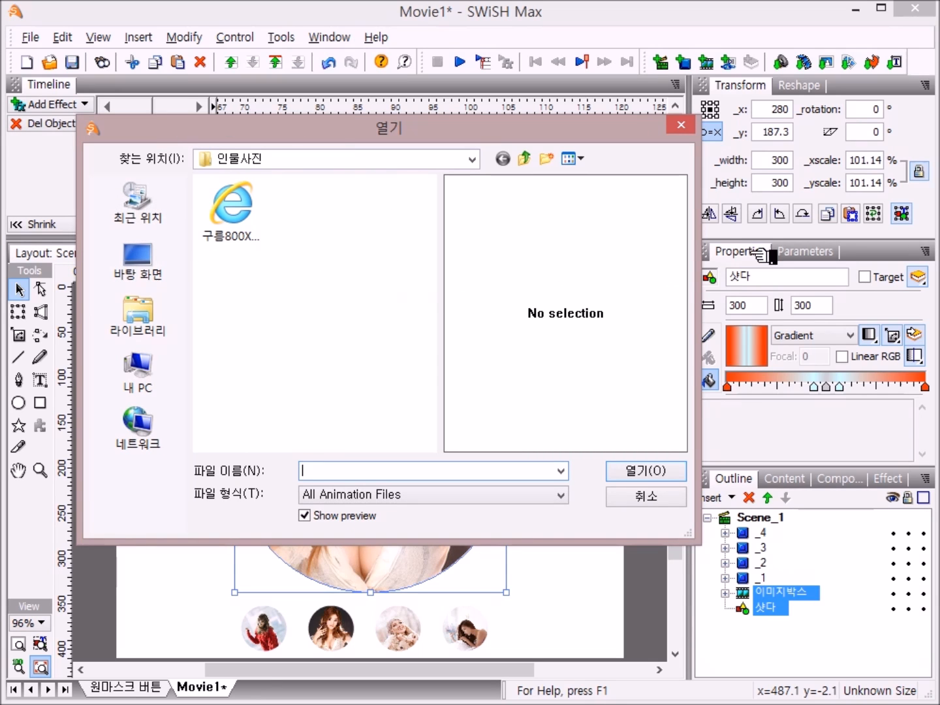
pyautogui.doubleClick(242, 205)
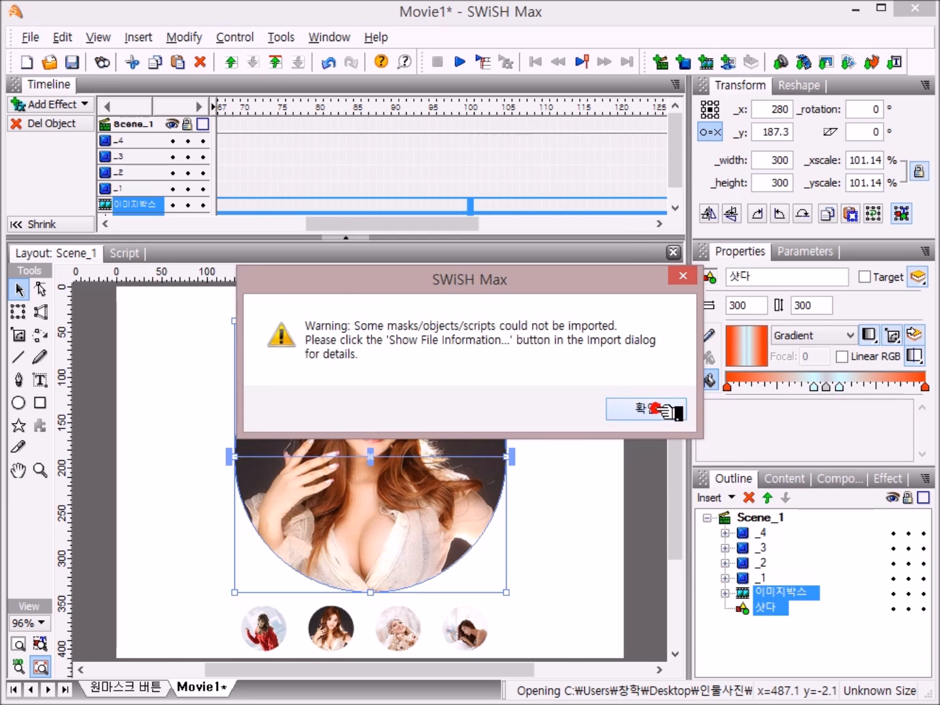
pyautogui.click(655, 408)
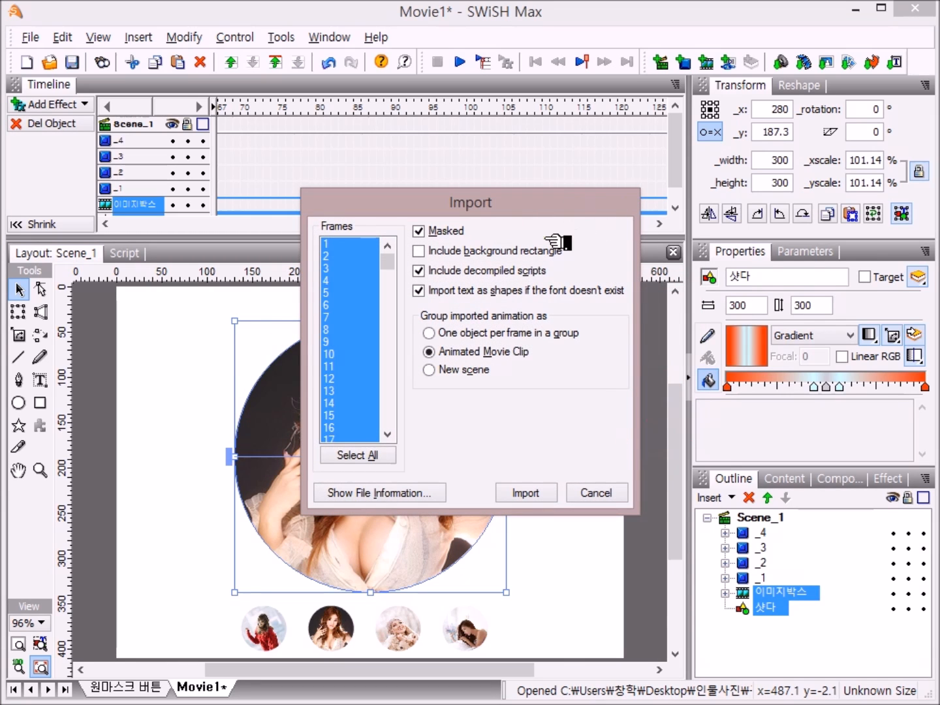
pyautogui.click(420, 232)
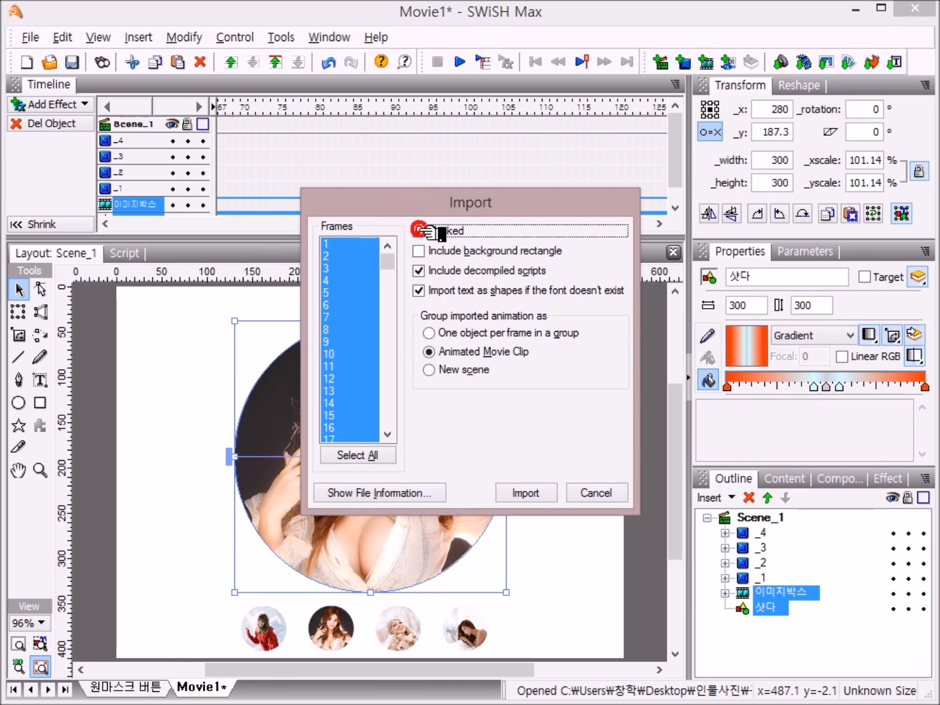
pyautogui.click(420, 231)
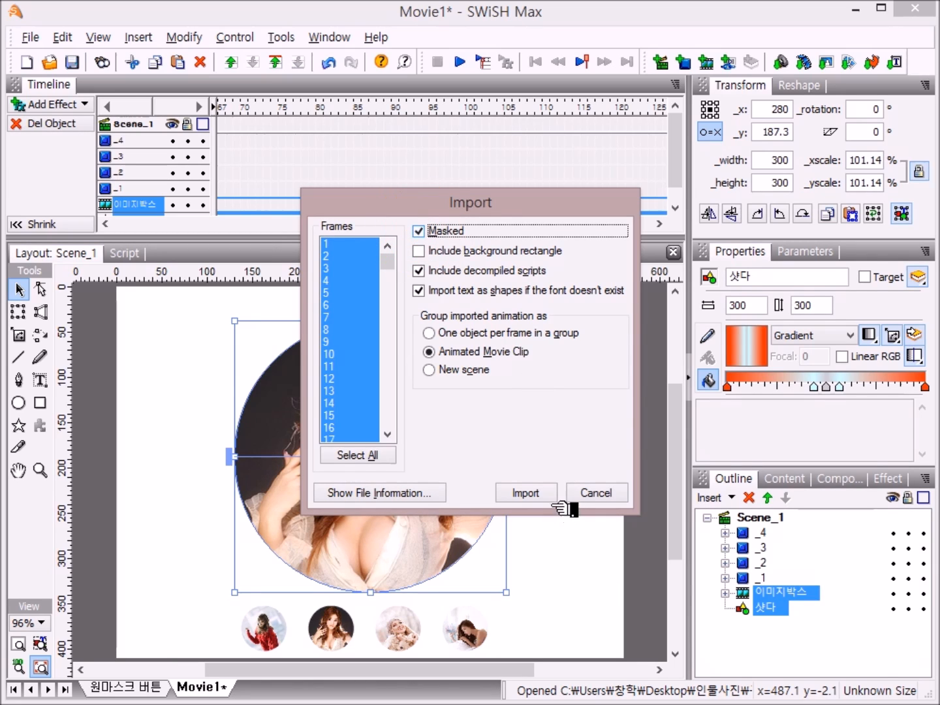
pyautogui.click(532, 491)
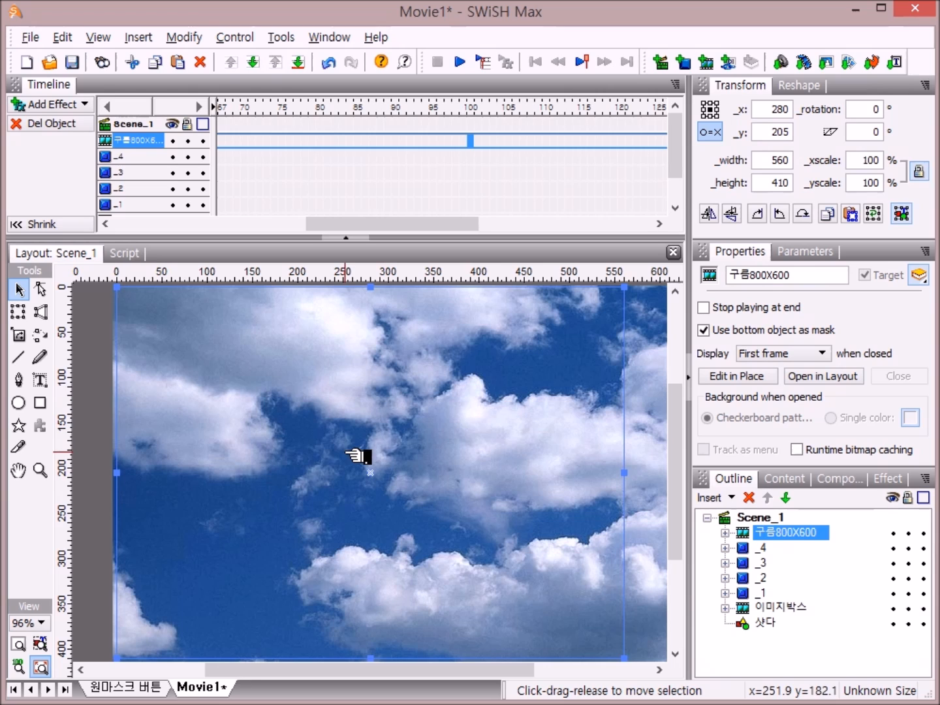
# Step: Send the 구름800X600 clip behind all other objects, below 샷다 in the stacking order, and play the movie
pyautogui.click(789, 498)
pyautogui.click(788, 497)
pyautogui.click(788, 497)
pyautogui.click(788, 498)
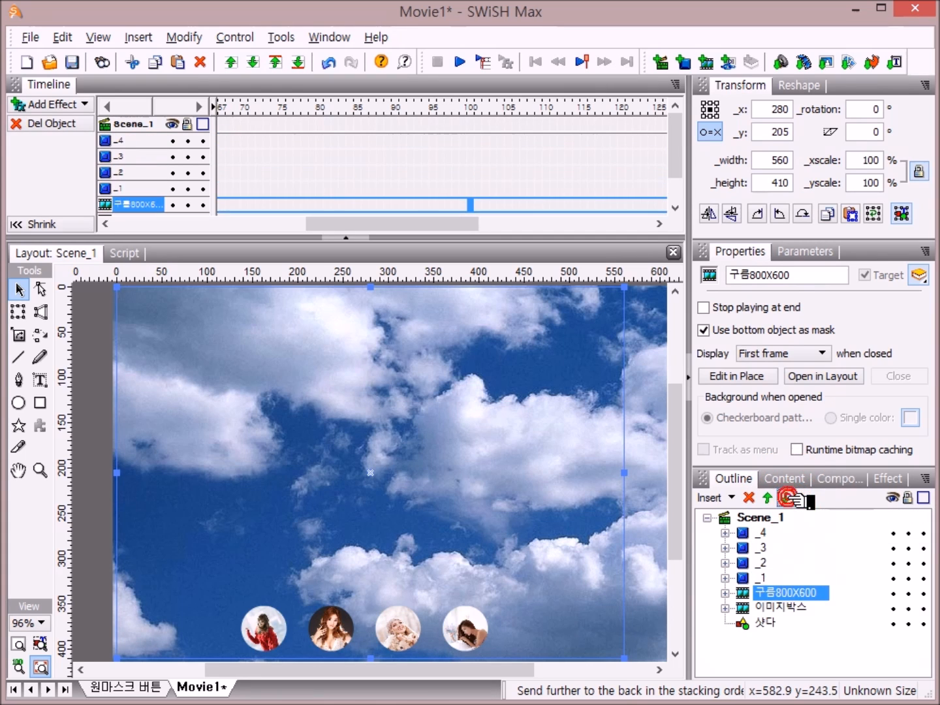
pyautogui.click(788, 498)
pyautogui.click(788, 498)
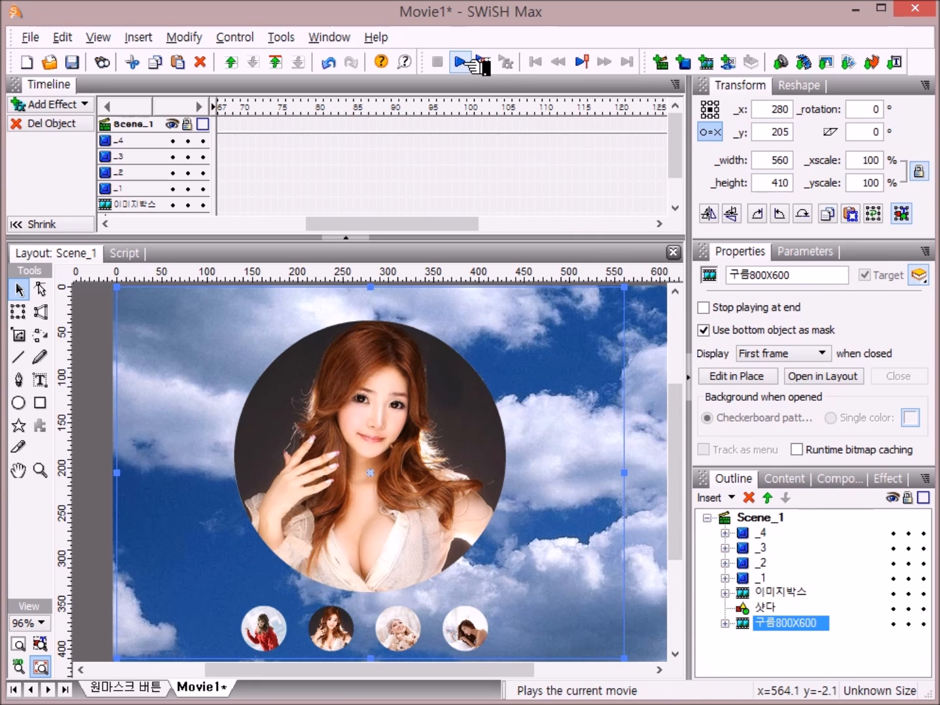
pyautogui.click(459, 62)
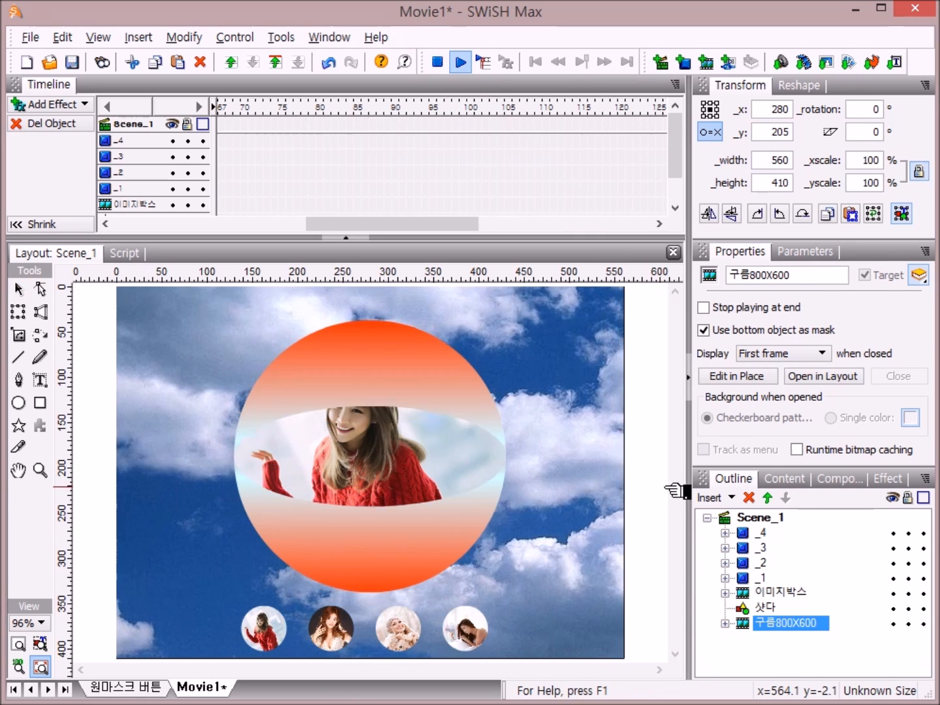